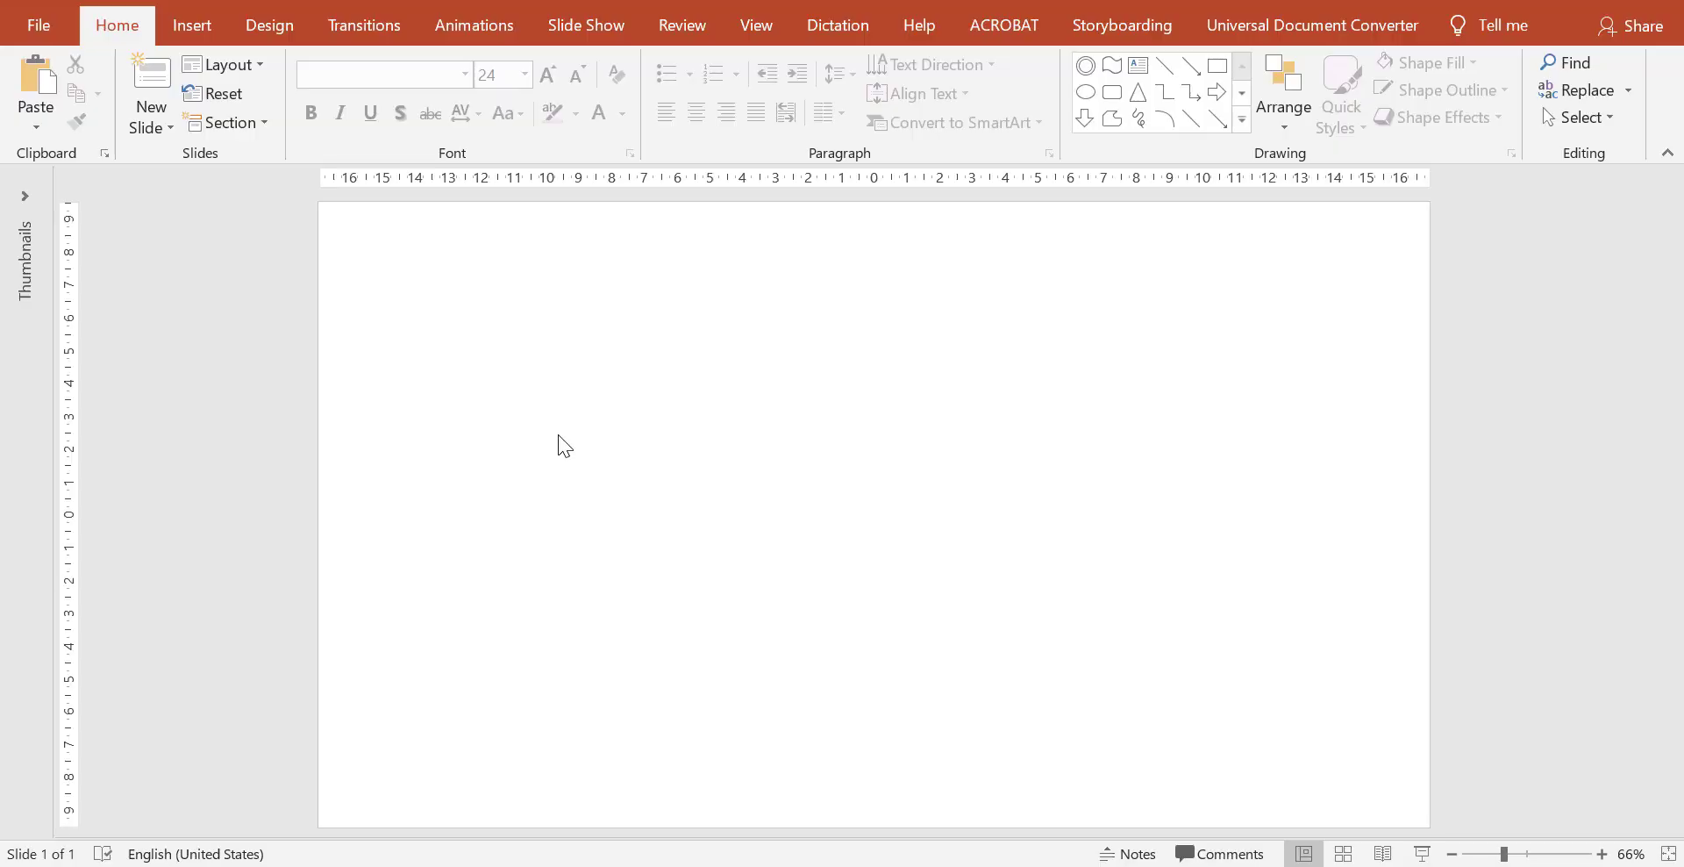
# Step: Turn on the slide guides and draw a tall rounded rectangle, 7.83 cm by 2.33 cm
pyautogui.click(757, 33)
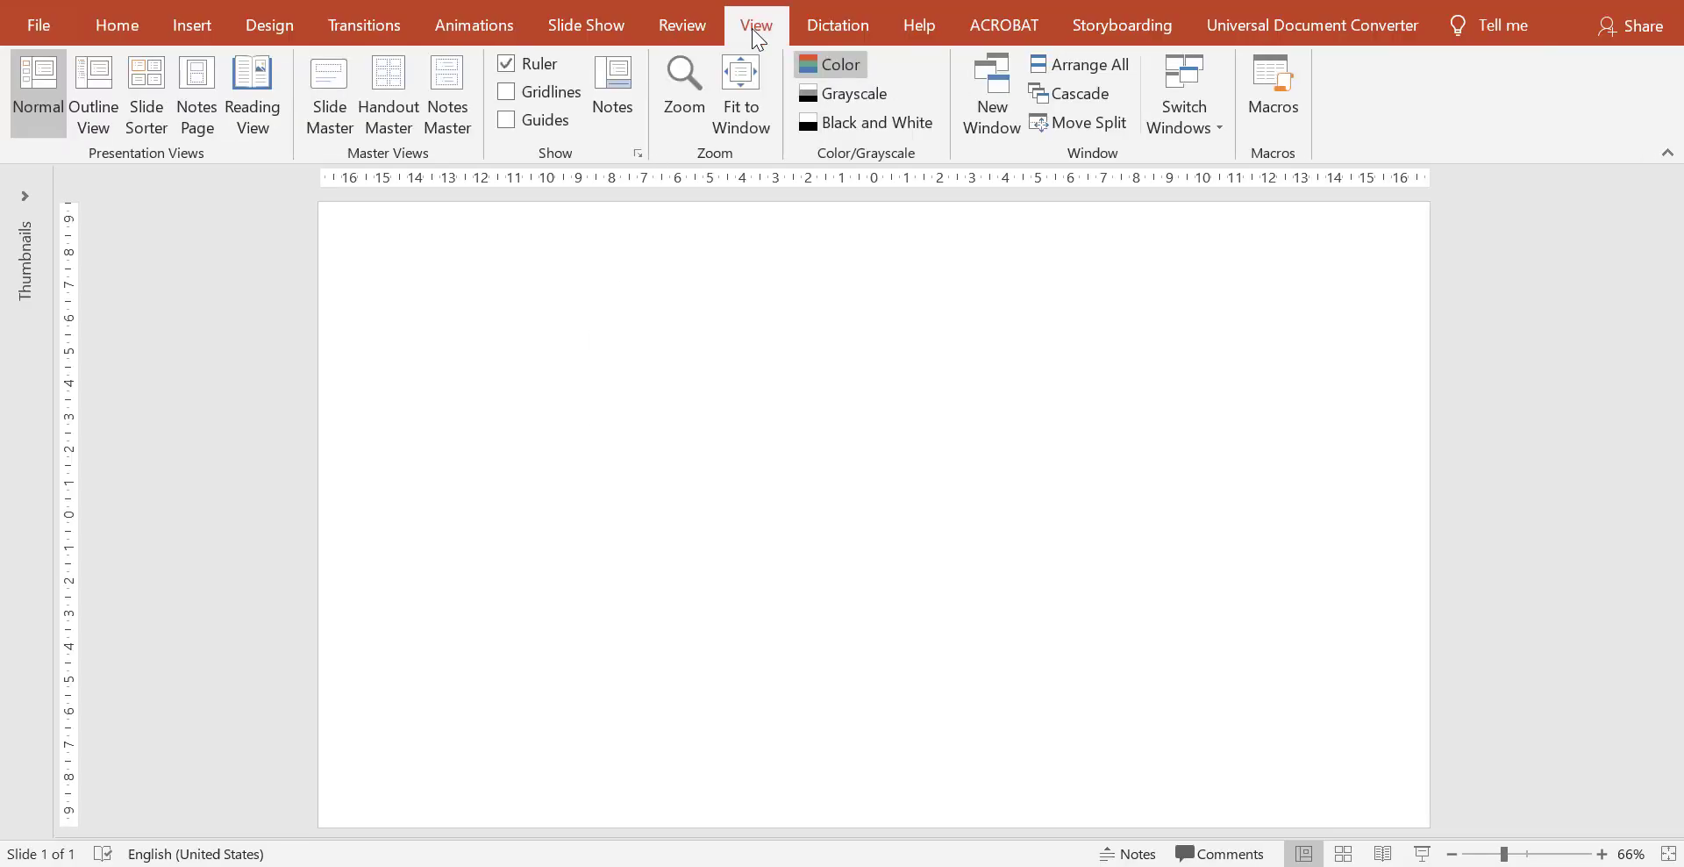
pyautogui.click(507, 120)
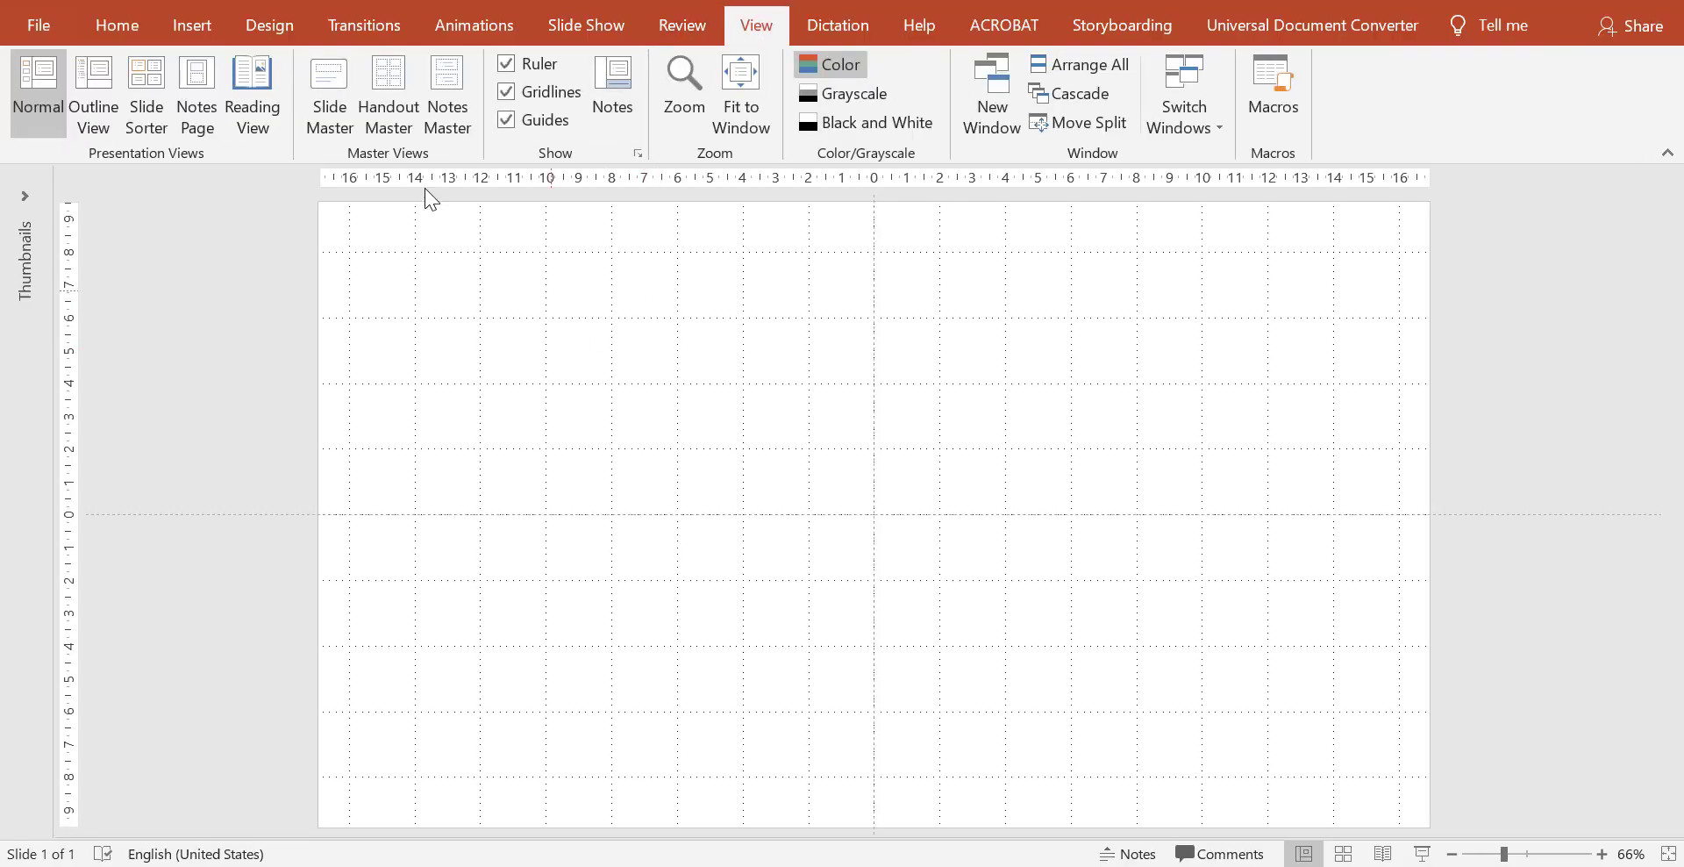
pyautogui.click(210, 29)
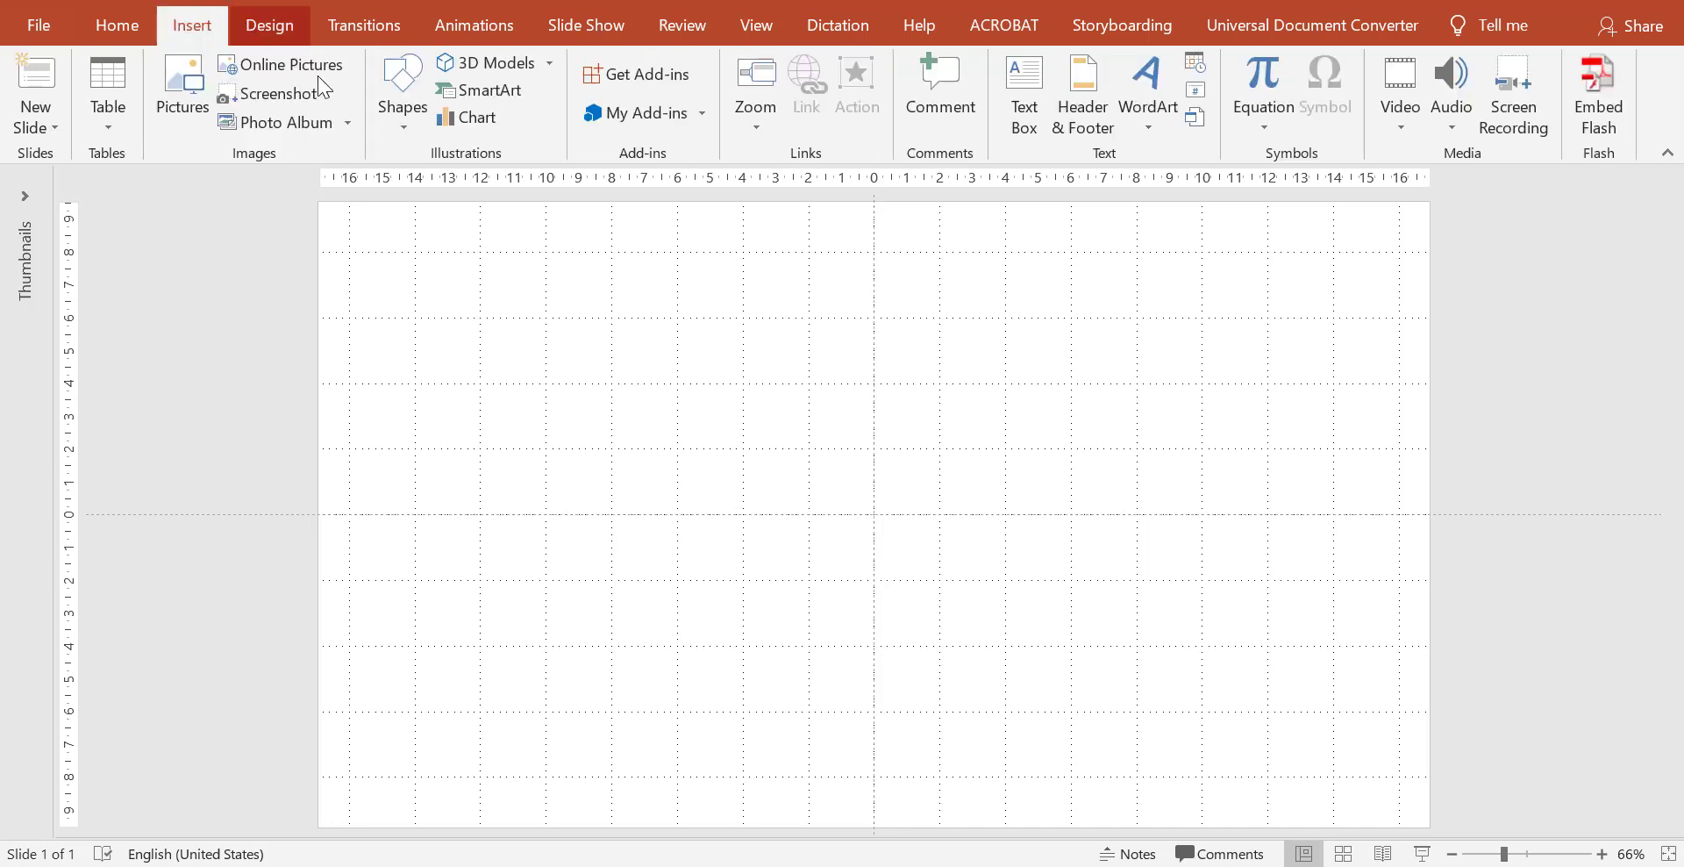
pyautogui.click(407, 128)
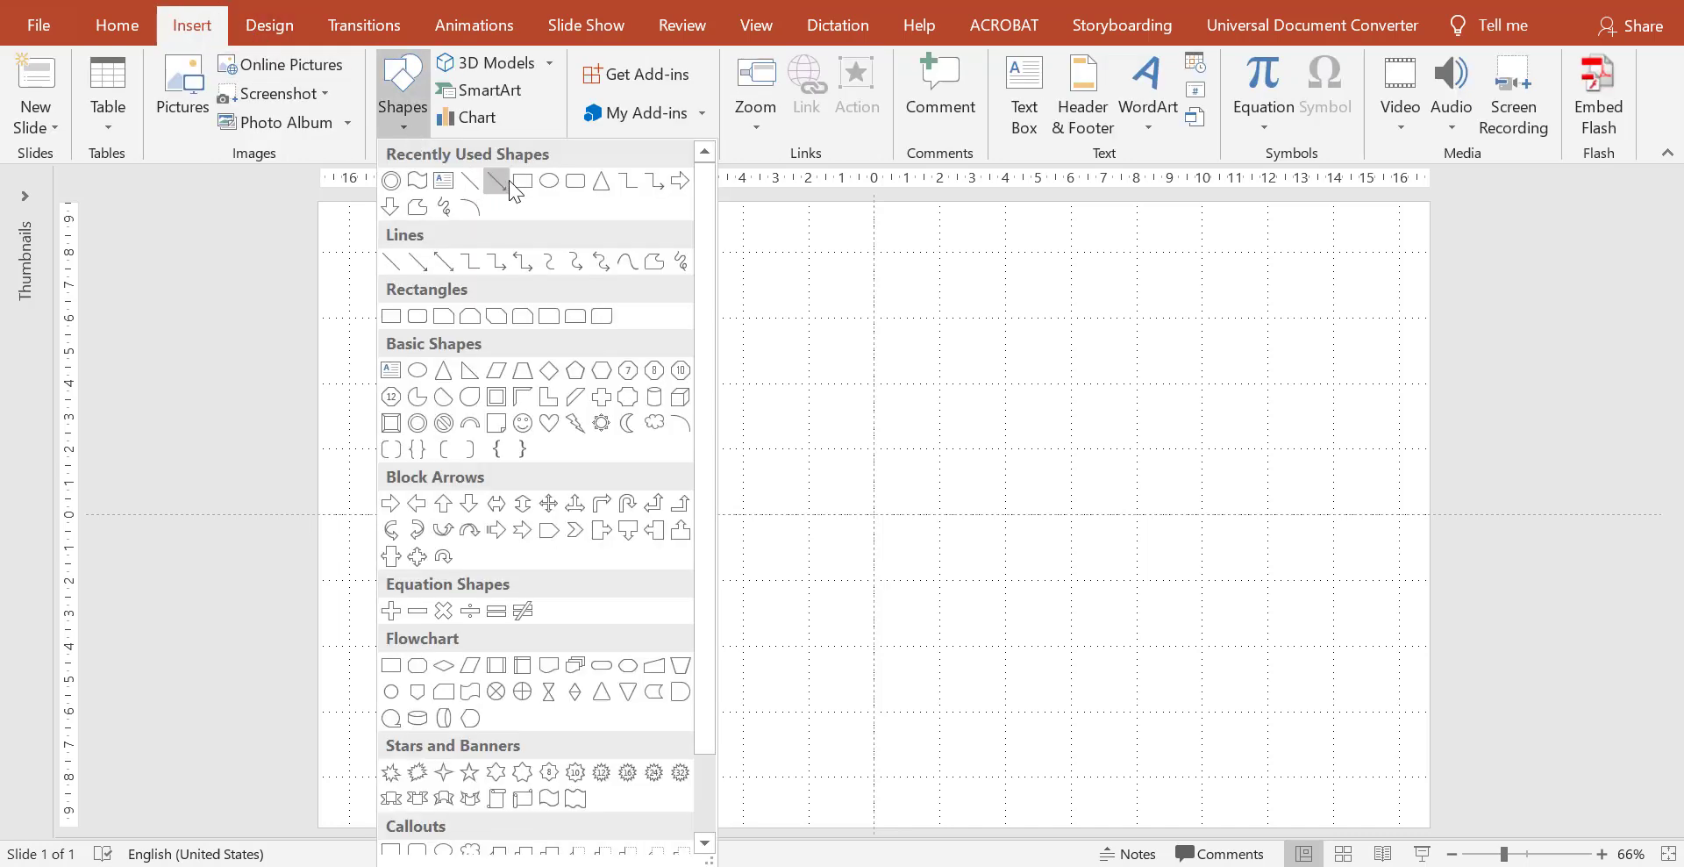
pyautogui.click(579, 185)
pyautogui.moveTo(742, 320); pyautogui.dragTo(806, 580)
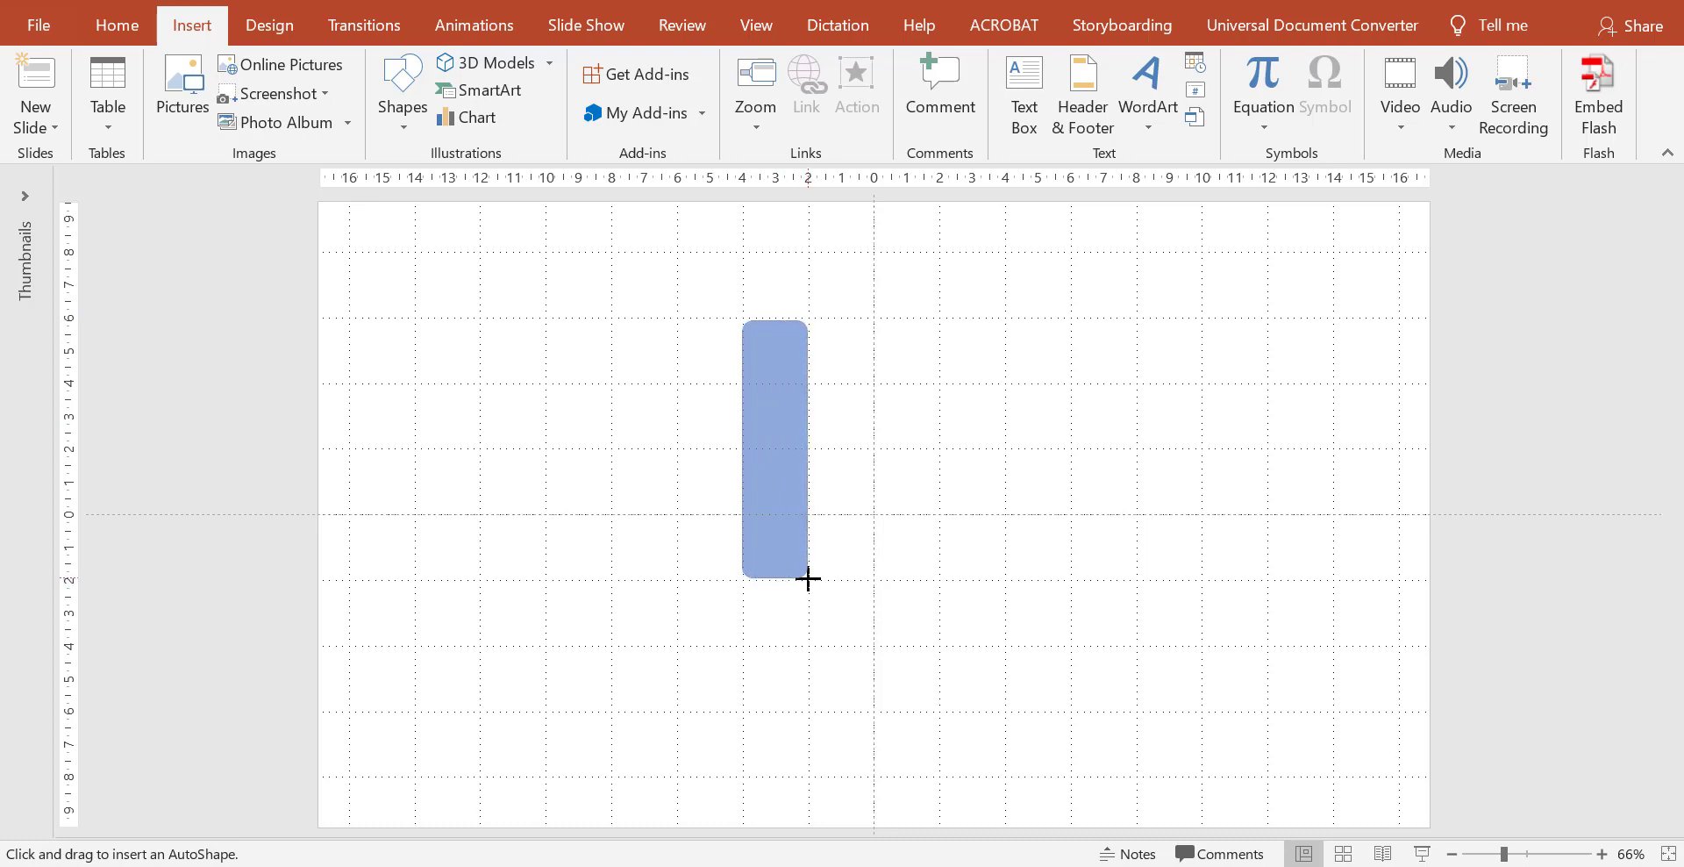
pyautogui.moveTo(806, 581); pyautogui.dragTo(818, 579)
# Step: Move the rounded bar onto the slide's vertical centre guide
pyautogui.moveTo(797, 526)
pyautogui.mouseDown()
pyautogui.moveTo(883, 505)
pyautogui.moveTo(884, 570)
pyautogui.mouseUp()
pyautogui.press('Escape')
pyautogui.click(186, 25)
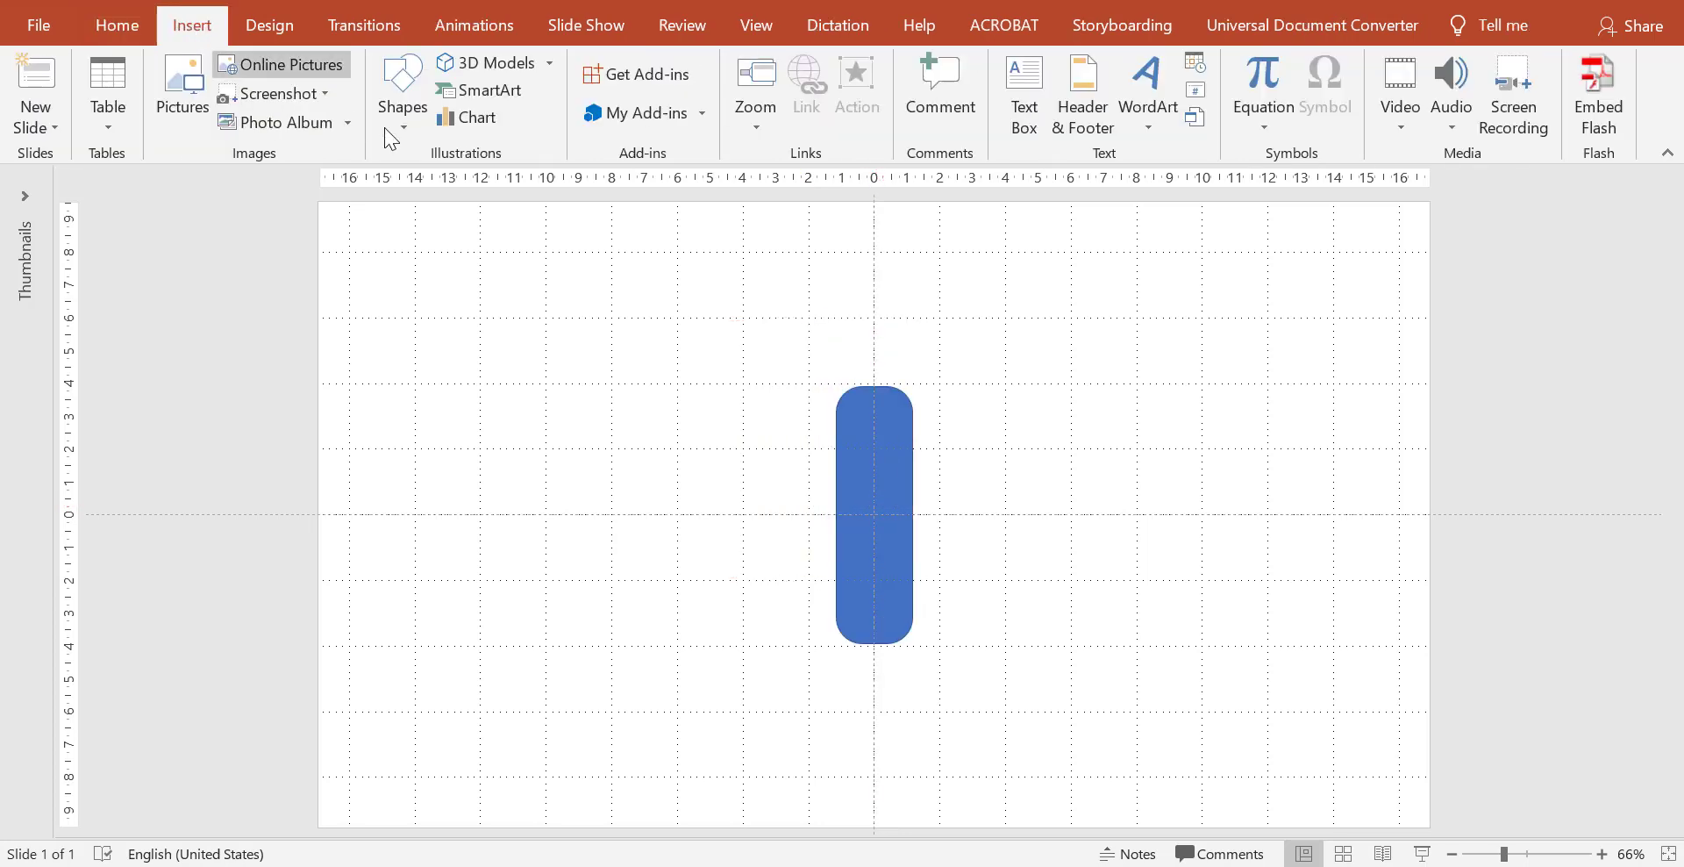
pyautogui.click(403, 88)
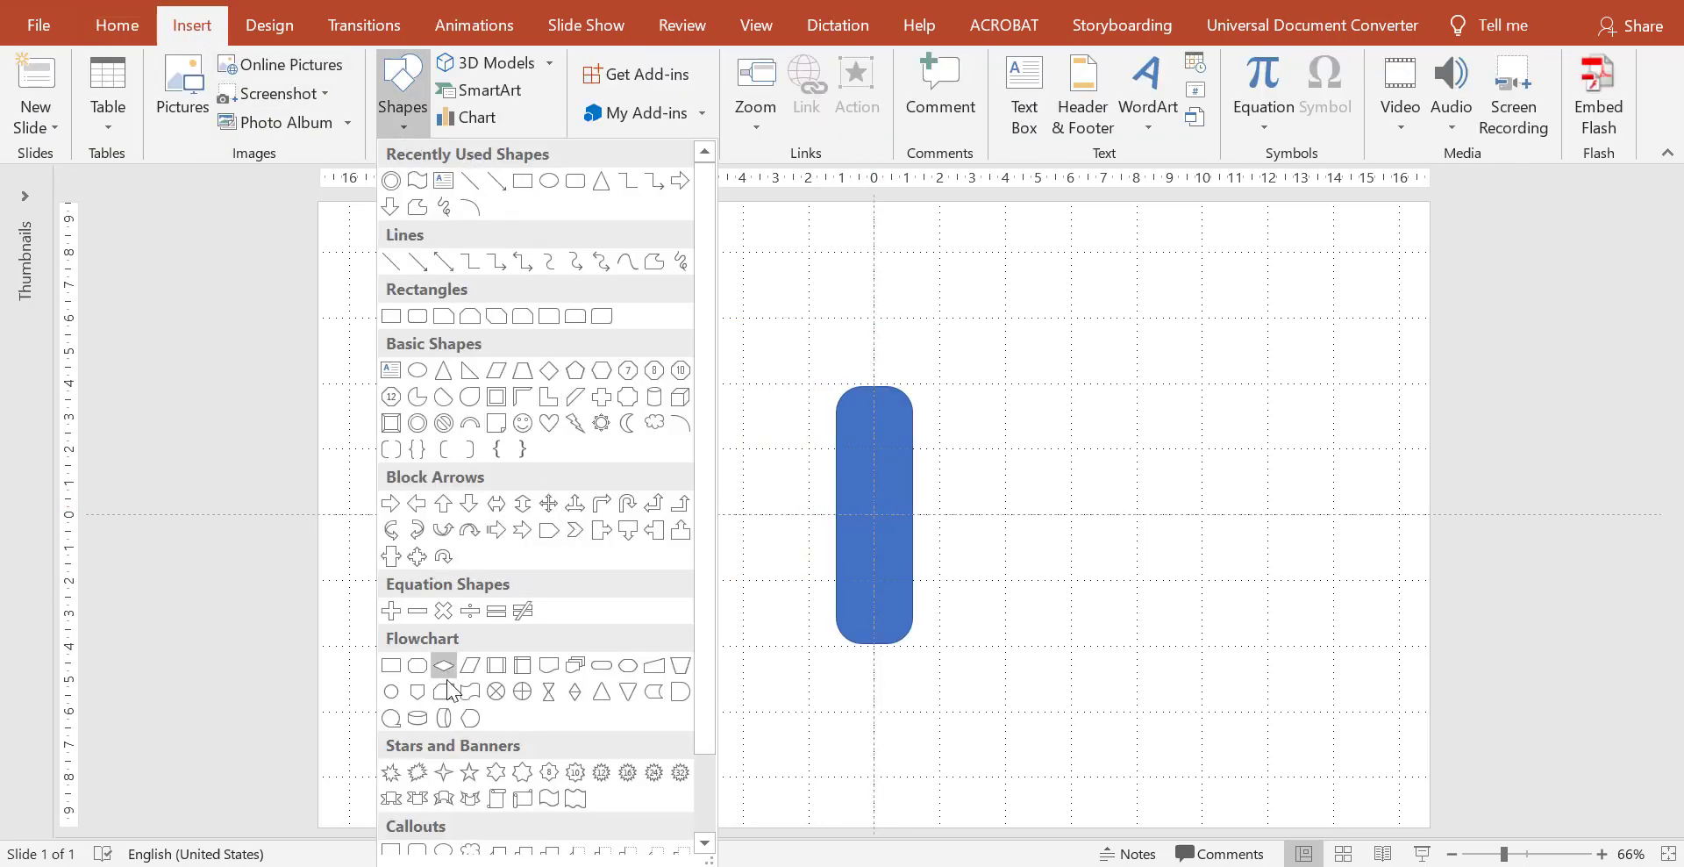
# Step: Draw a wave right of the bar, stretched to 7.83 cm tall and narrowed to 2.33 cm
pyautogui.click(547, 798)
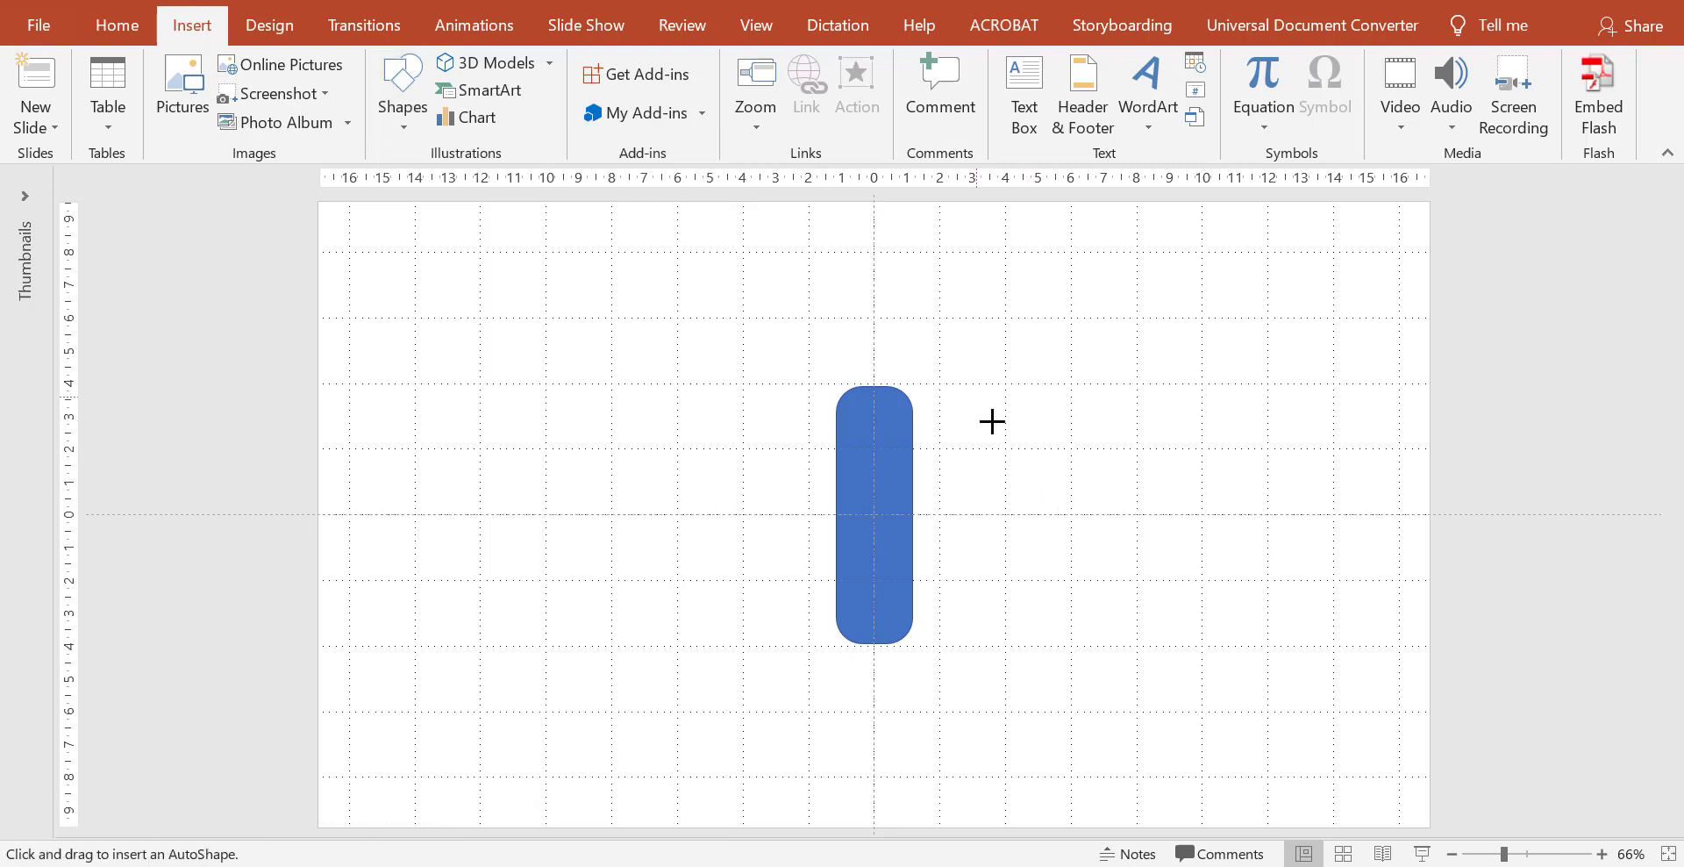
pyautogui.moveTo(976, 395); pyautogui.dragTo(1039, 617)
pyautogui.moveTo(1008, 350)
pyautogui.mouseDown()
pyautogui.moveTo(1071, 509)
pyautogui.moveTo(1006, 386)
pyautogui.mouseUp()
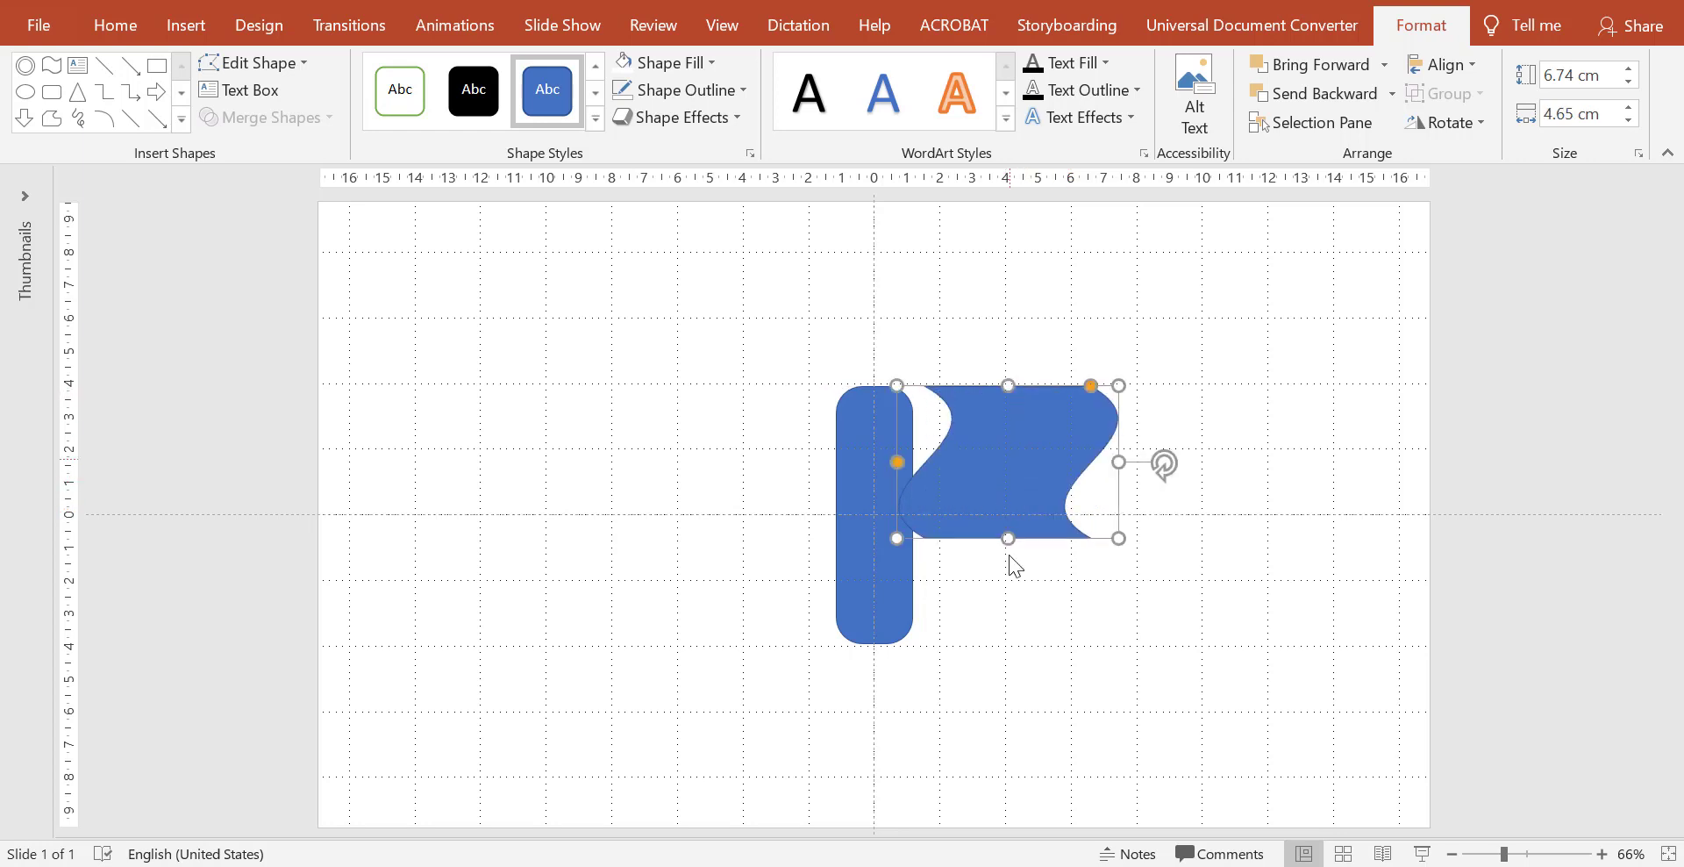
pyautogui.moveTo(1008, 537); pyautogui.dragTo(1005, 647)
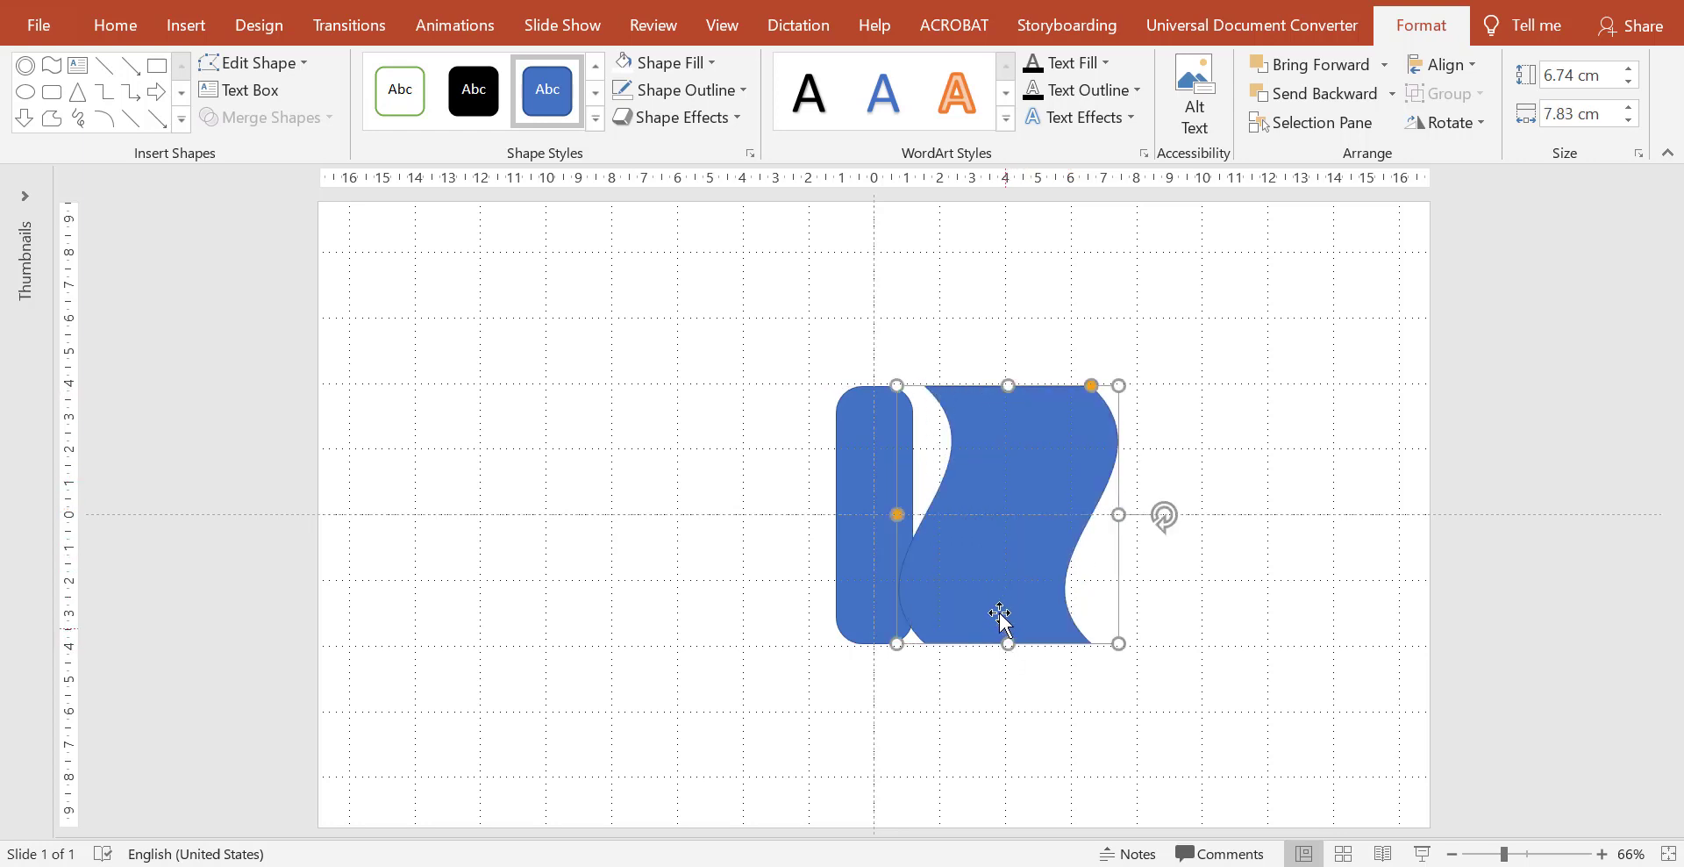
pyautogui.moveTo(1120, 526)
pyautogui.mouseDown()
pyautogui.moveTo(978, 516)
pyautogui.moveTo(980, 463)
pyautogui.moveTo(957, 430)
pyautogui.mouseUp()
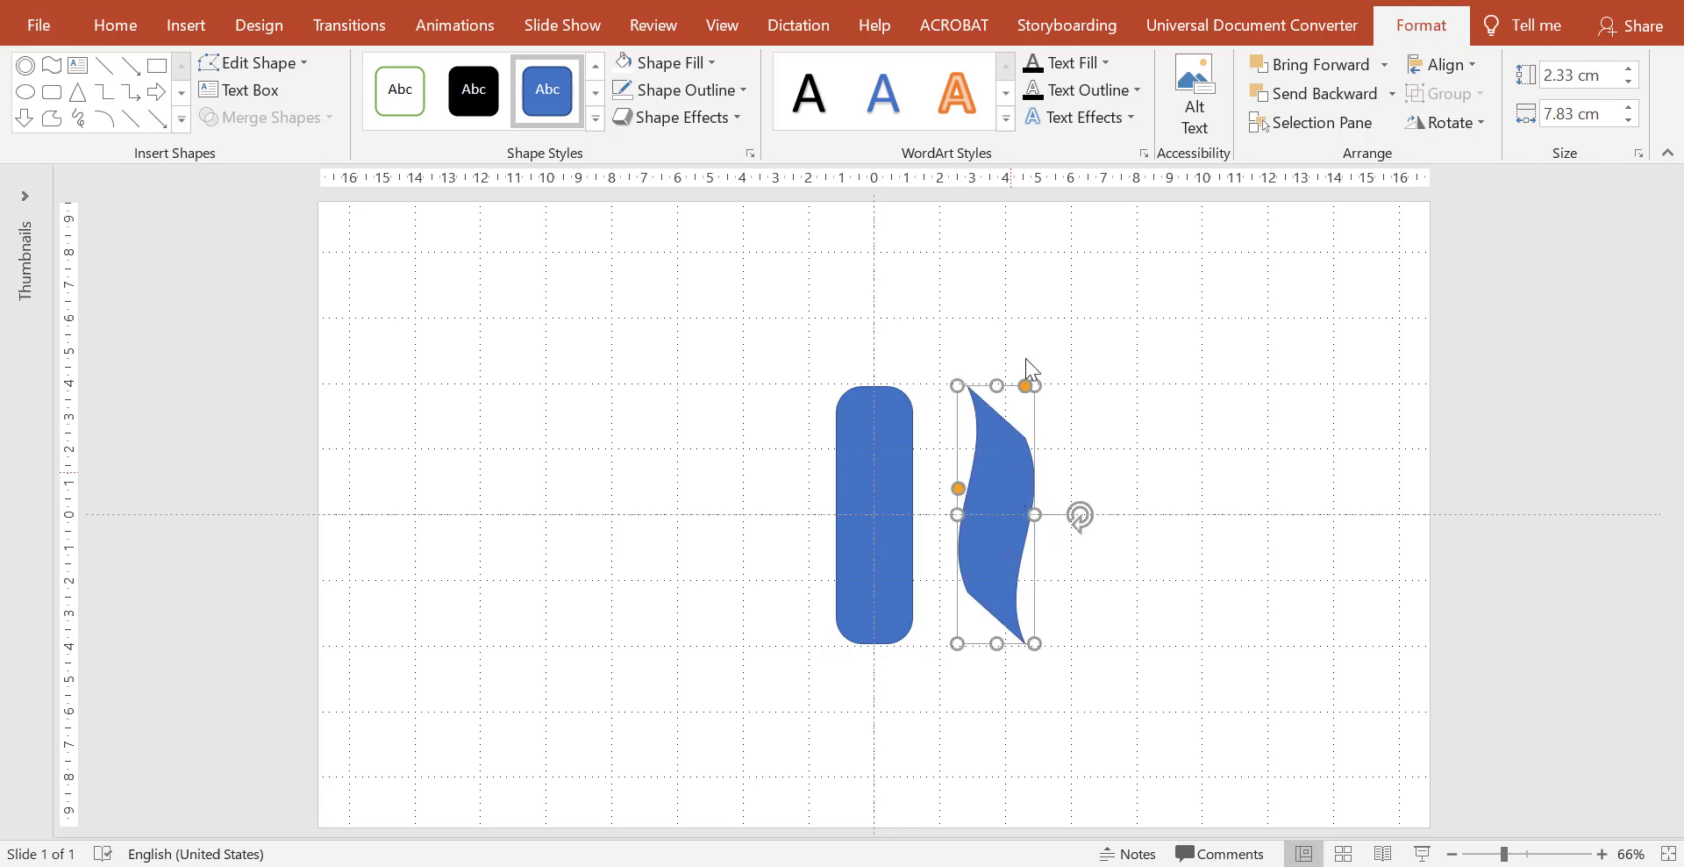
# Step: Fill the wave light grey, move it onto the blue bar and rotate it diagonally across it
pyautogui.click(701, 64)
pyautogui.click(672, 125)
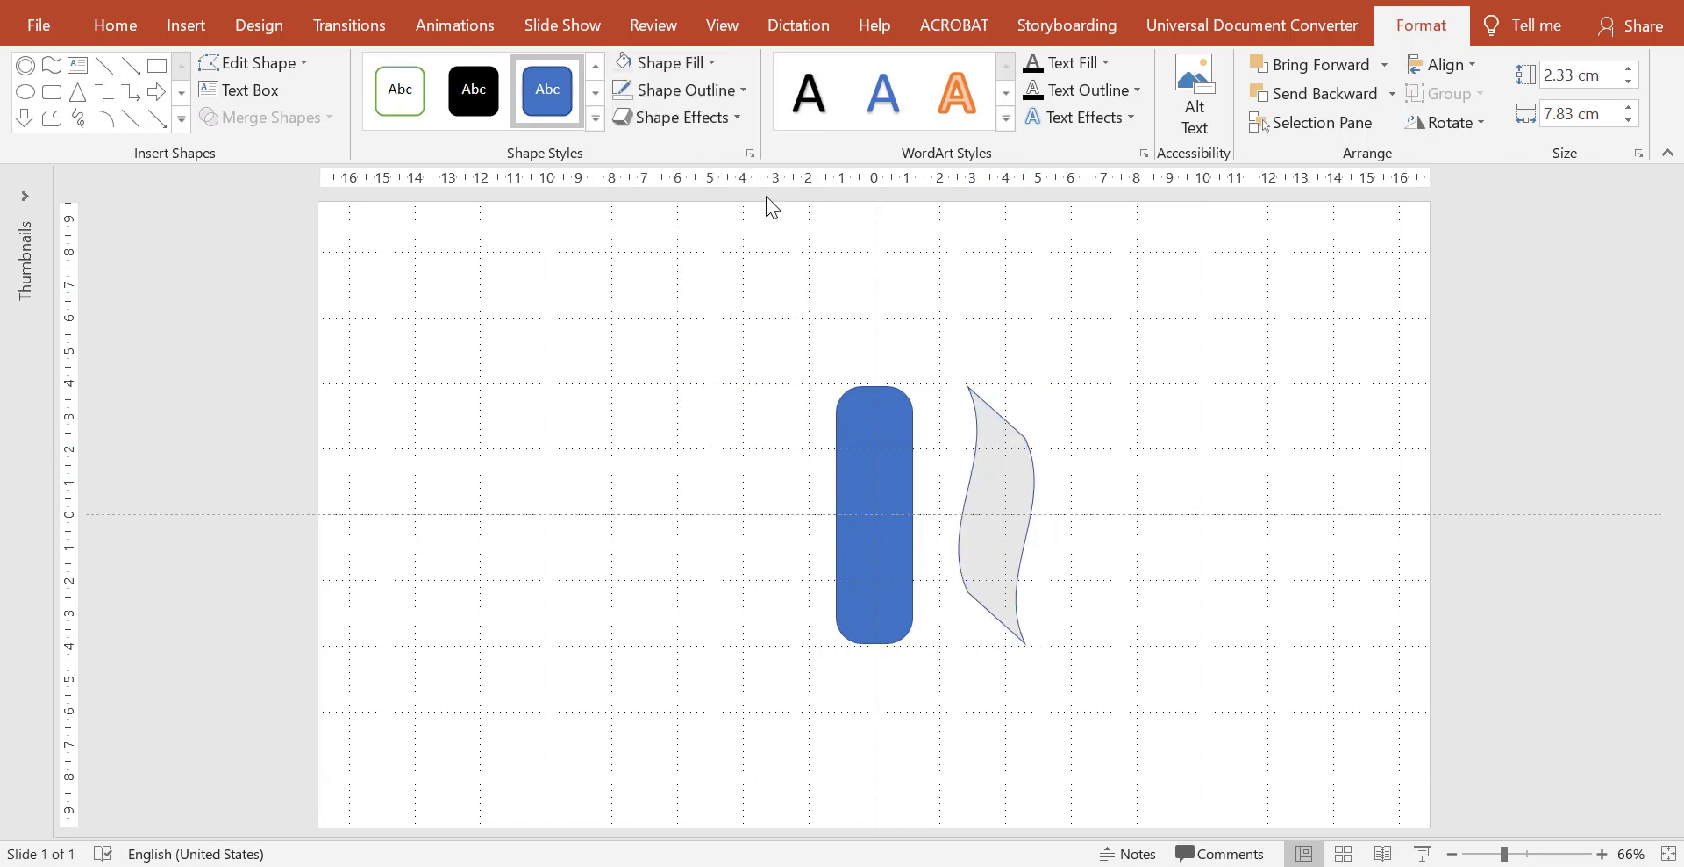
pyautogui.moveTo(985, 465)
pyautogui.mouseDown()
pyautogui.moveTo(870, 491)
pyautogui.moveTo(954, 581)
pyautogui.mouseUp()
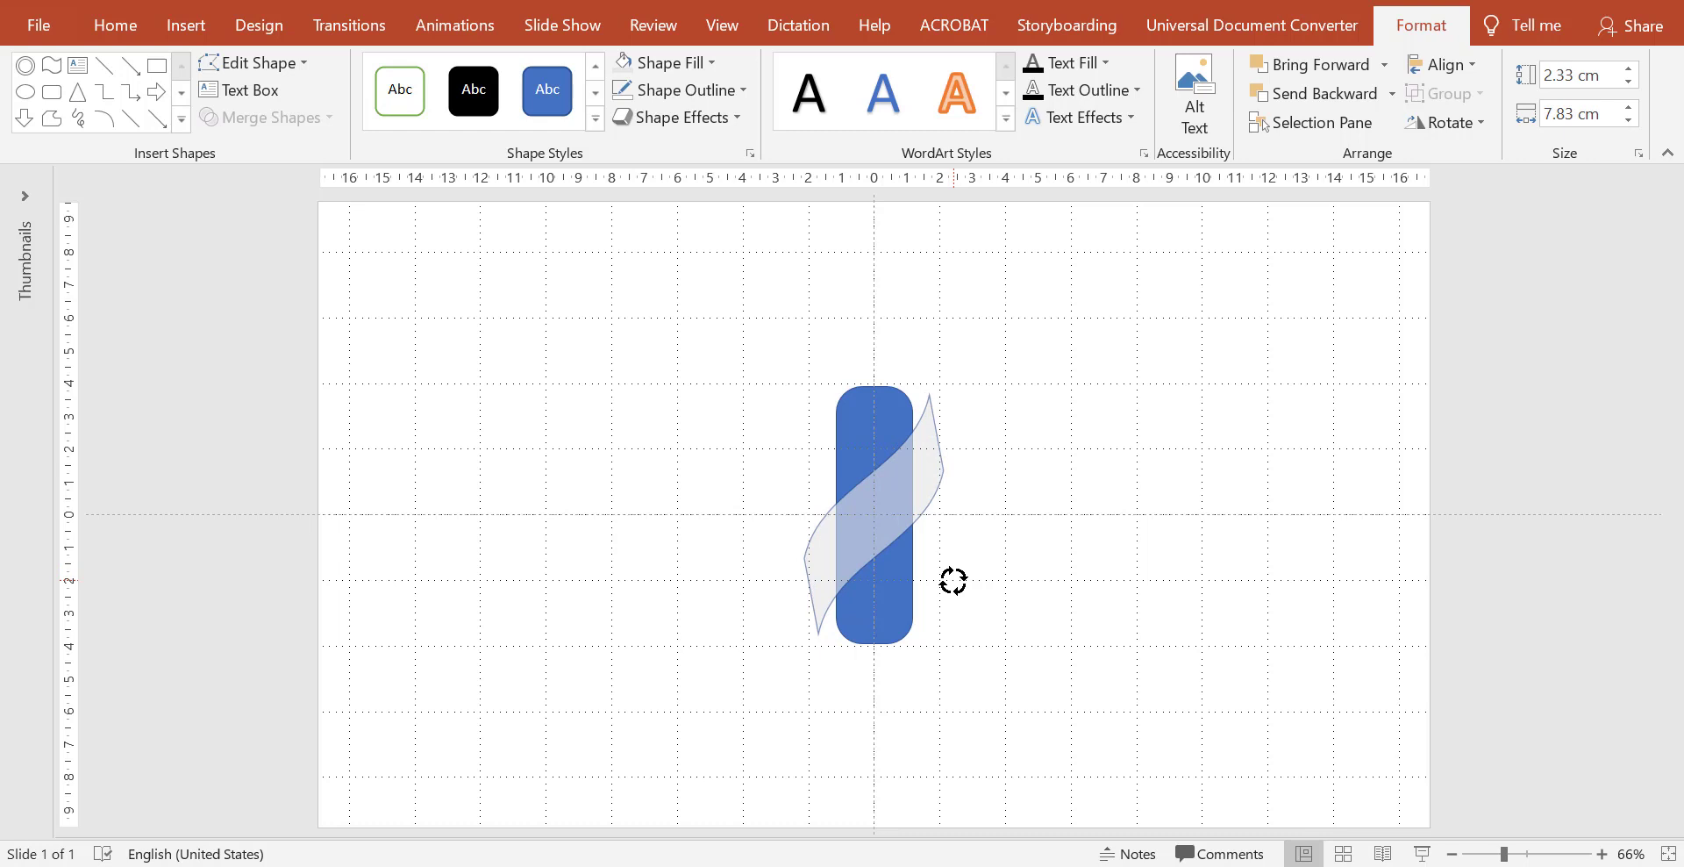
pyautogui.moveTo(953, 581); pyautogui.dragTo(955, 581)
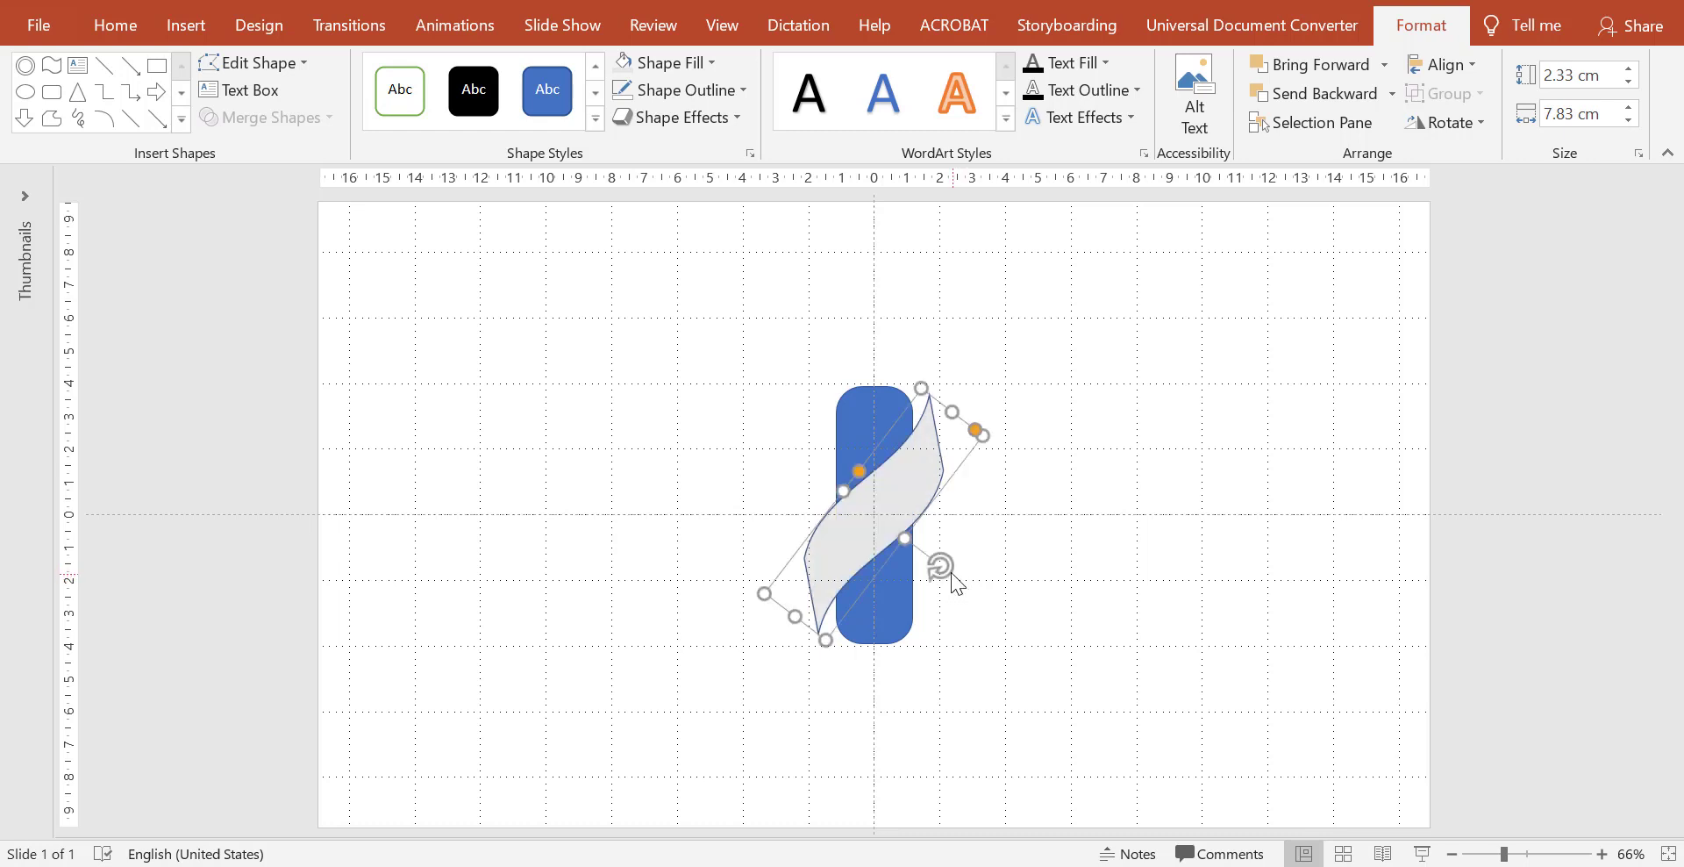
# Step: Fragment the blue bar along the overlapping wave
pyautogui.click(998, 551)
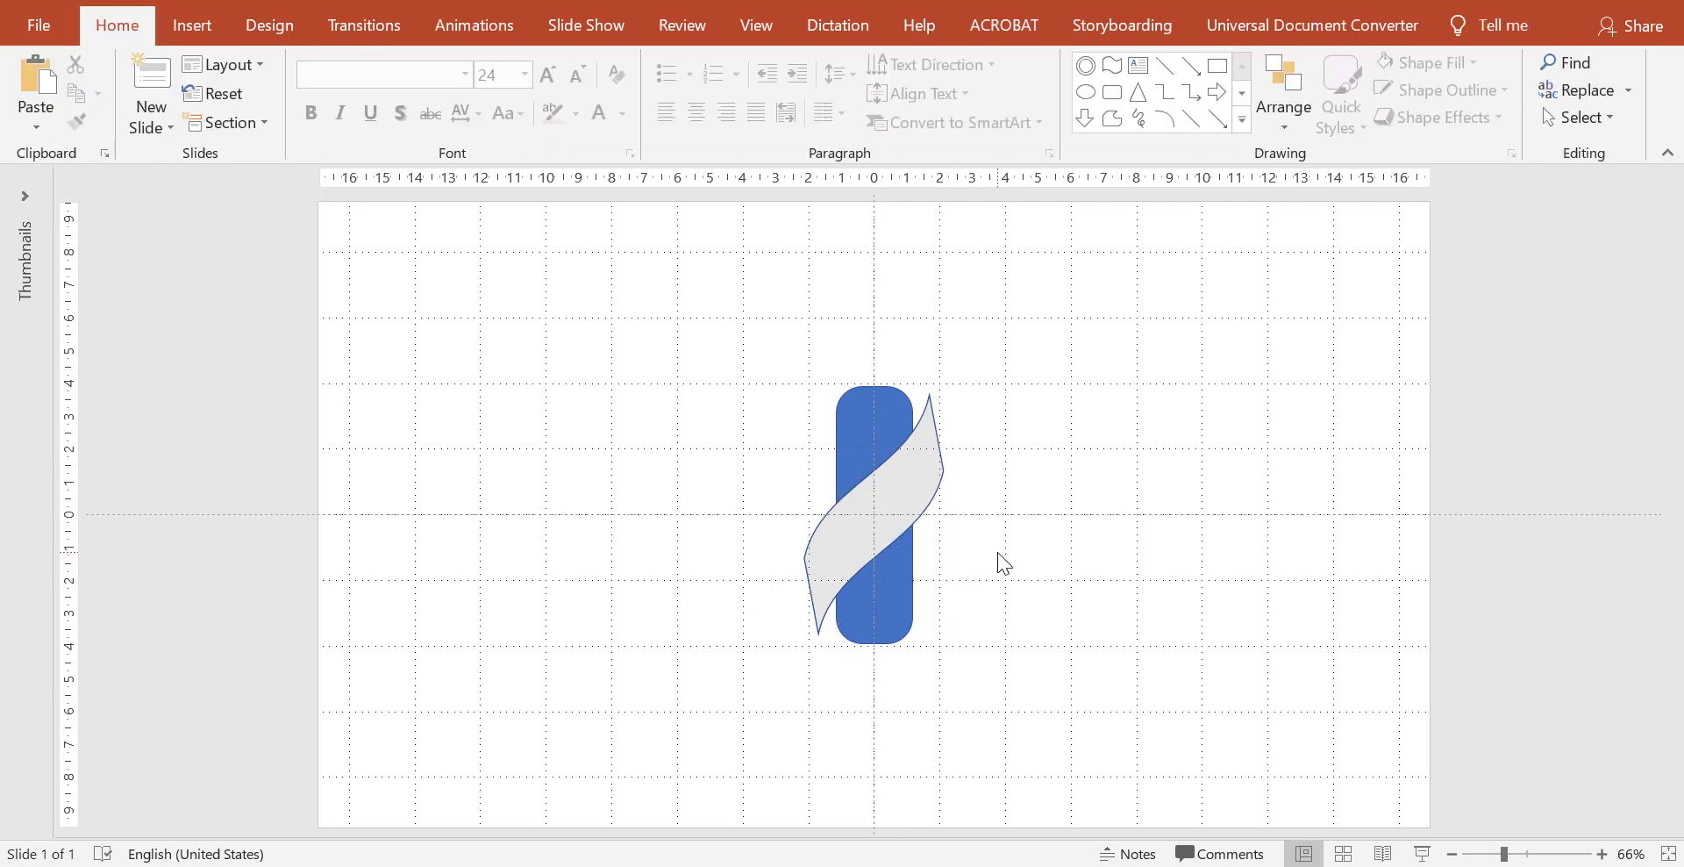
pyautogui.moveTo(682, 316); pyautogui.dragTo(1003, 689)
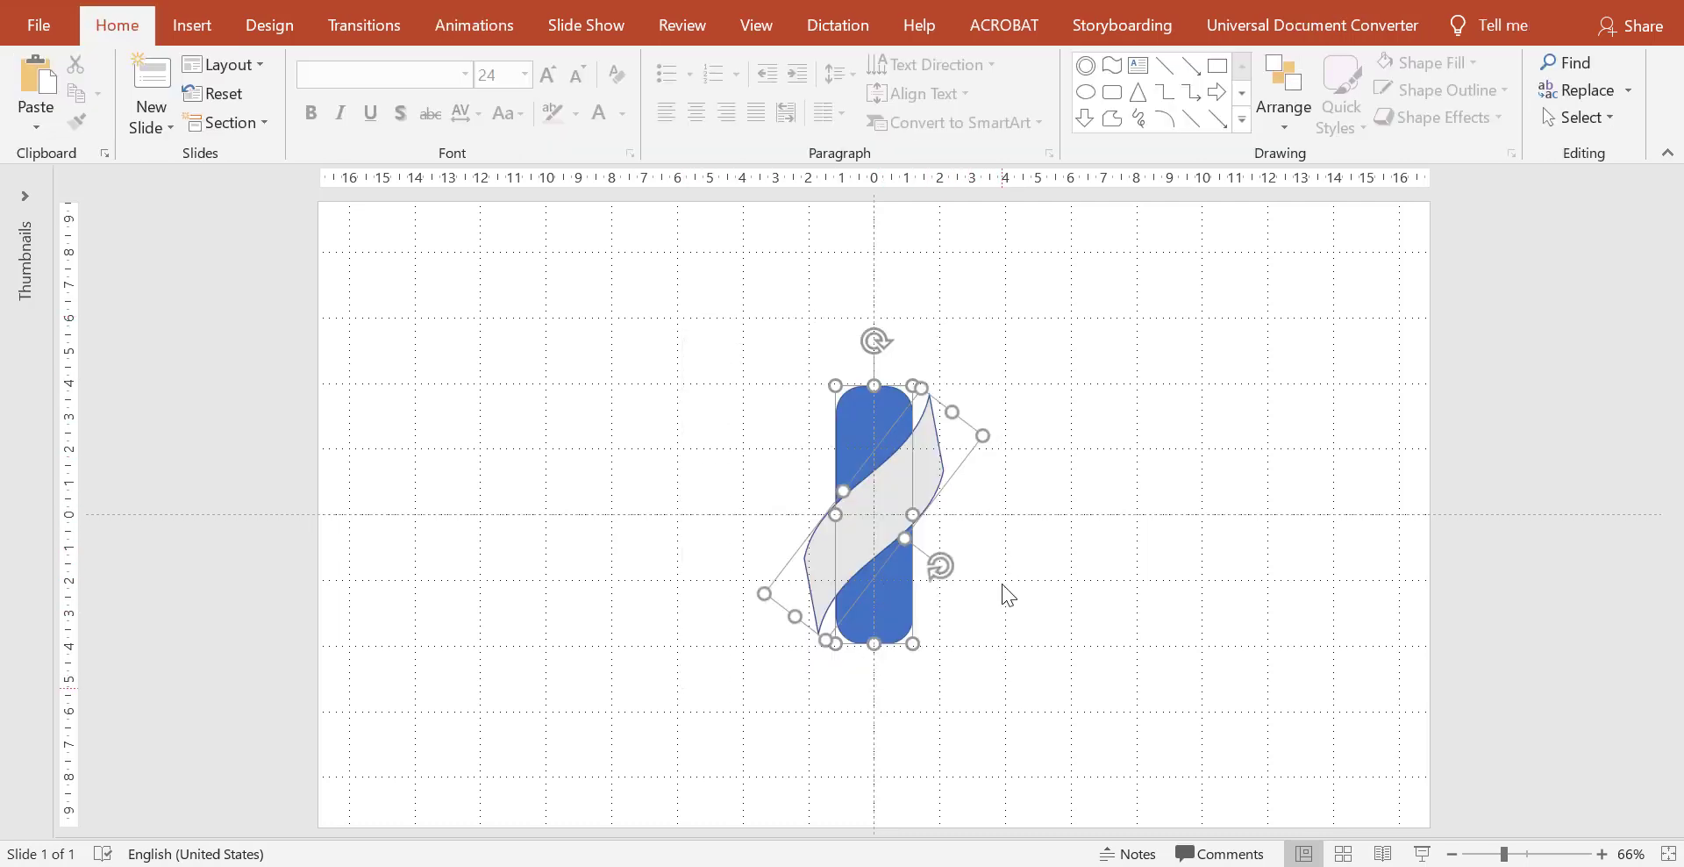
pyautogui.click(275, 125)
pyautogui.click(269, 202)
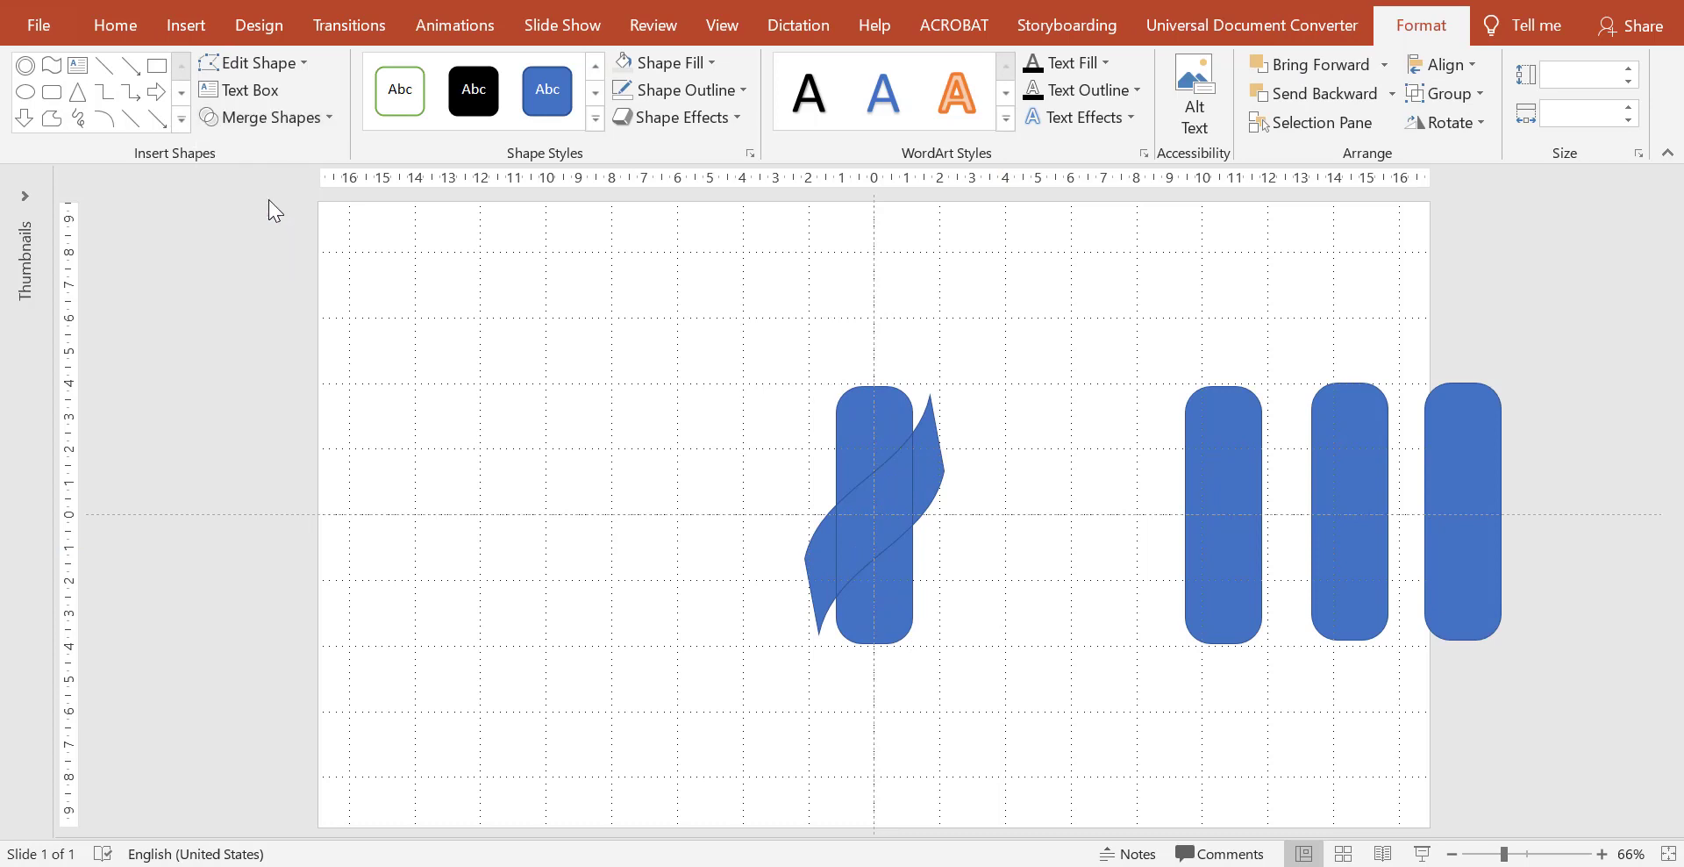
# Step: Delete both wave pieces and the middle bar piece, leaving a diagonal gap
pyautogui.click(630, 621)
pyautogui.click(812, 582)
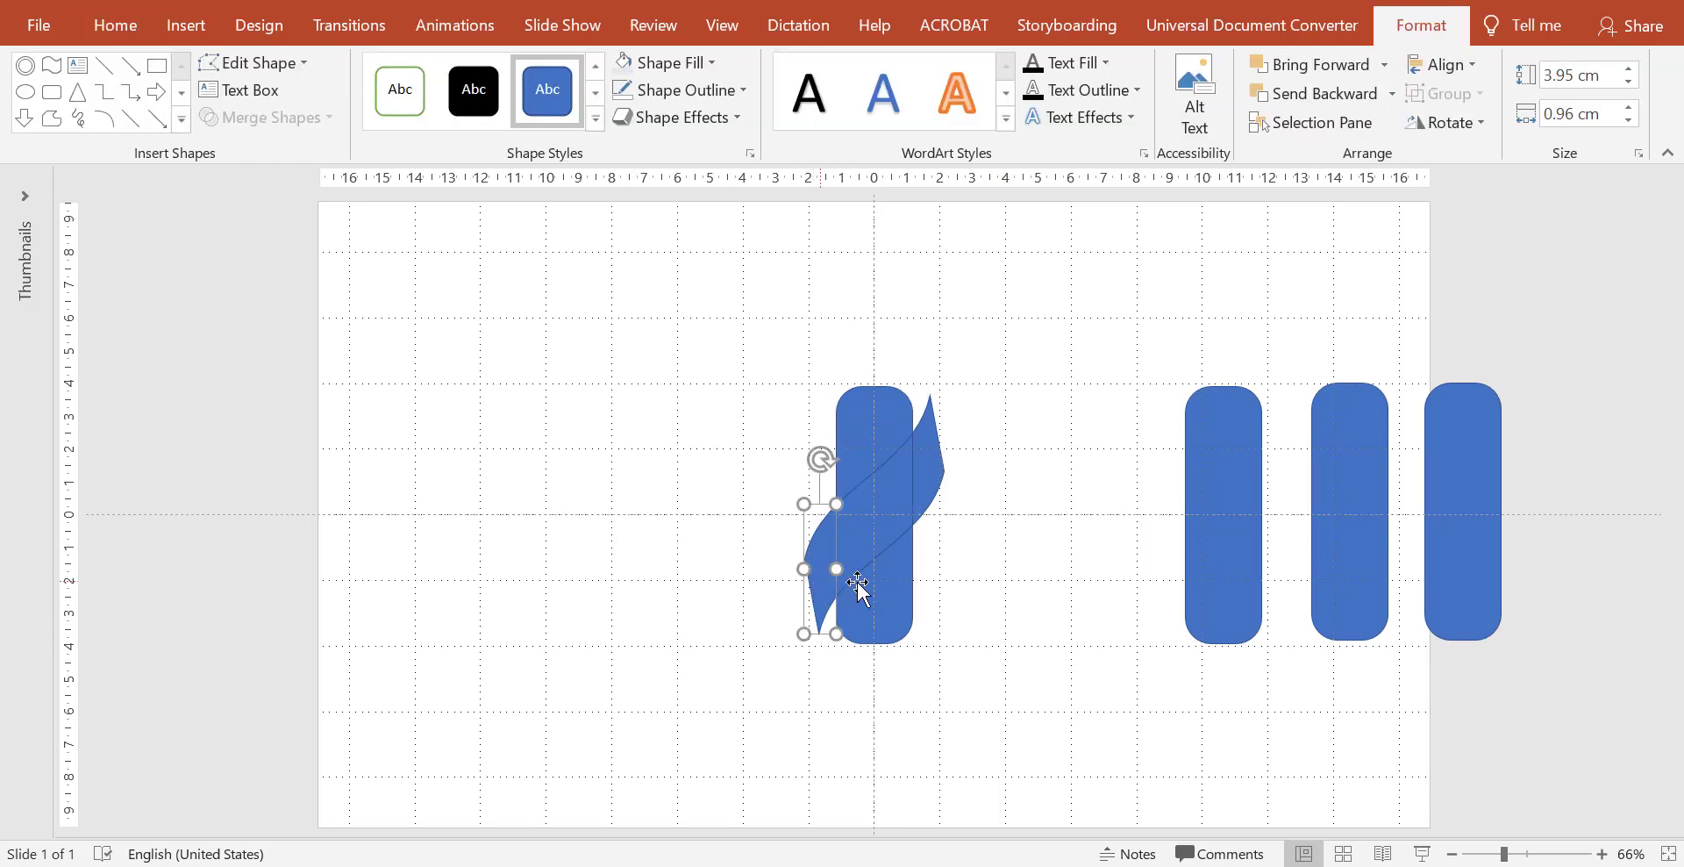
pyautogui.press('Delete')
pyautogui.click(937, 478)
pyautogui.press('Delete')
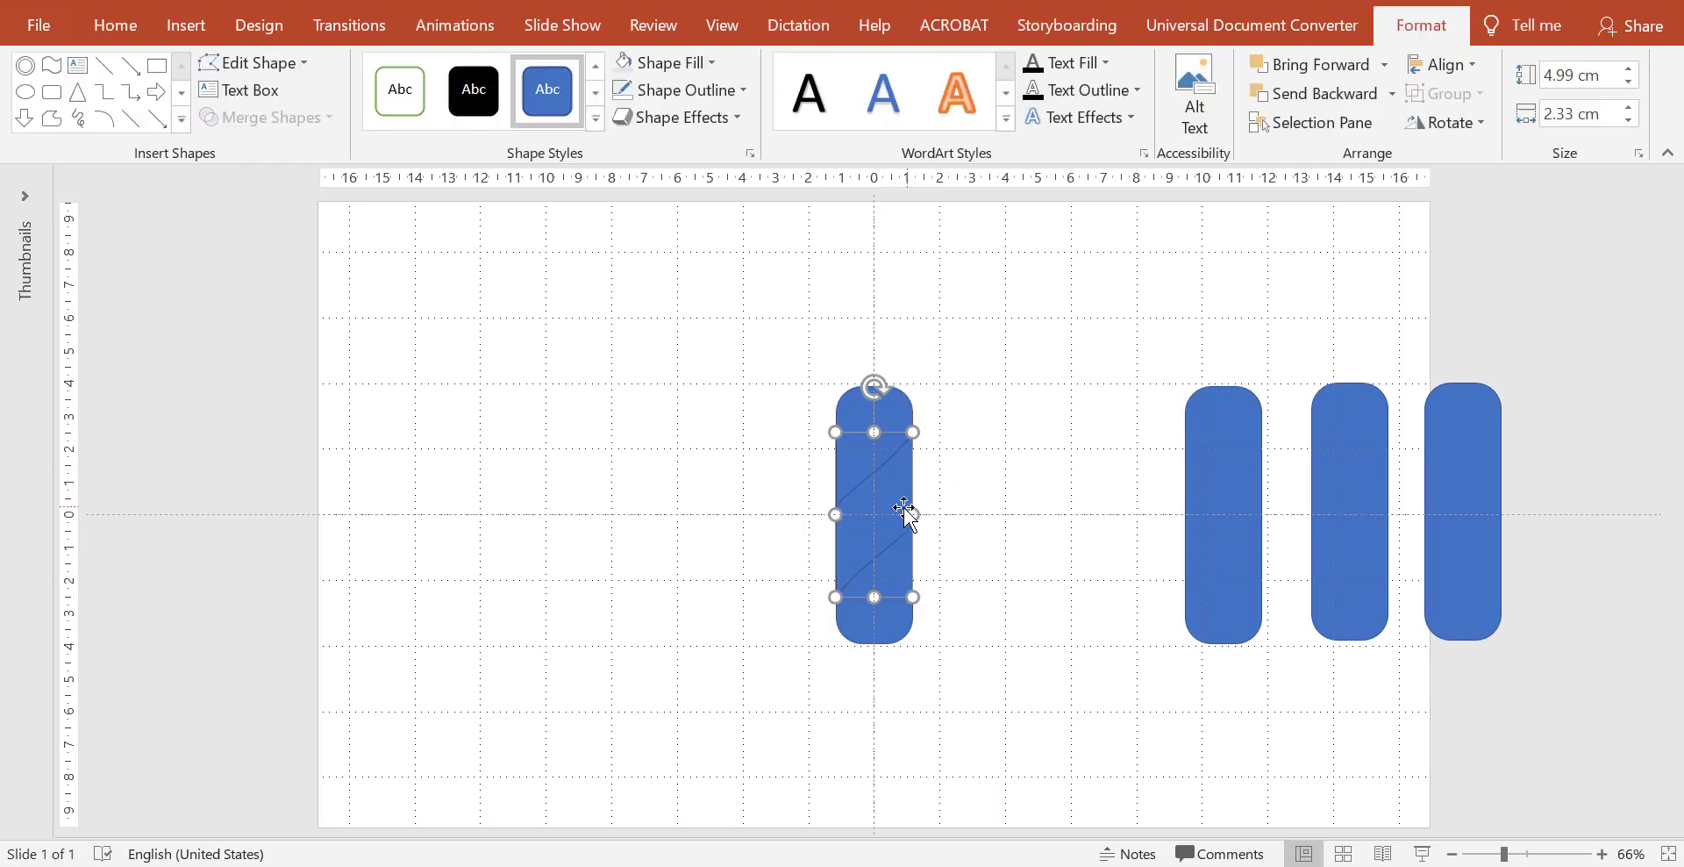
pyautogui.moveTo(891, 516); pyautogui.dragTo(1027, 520)
pyautogui.press('Delete')
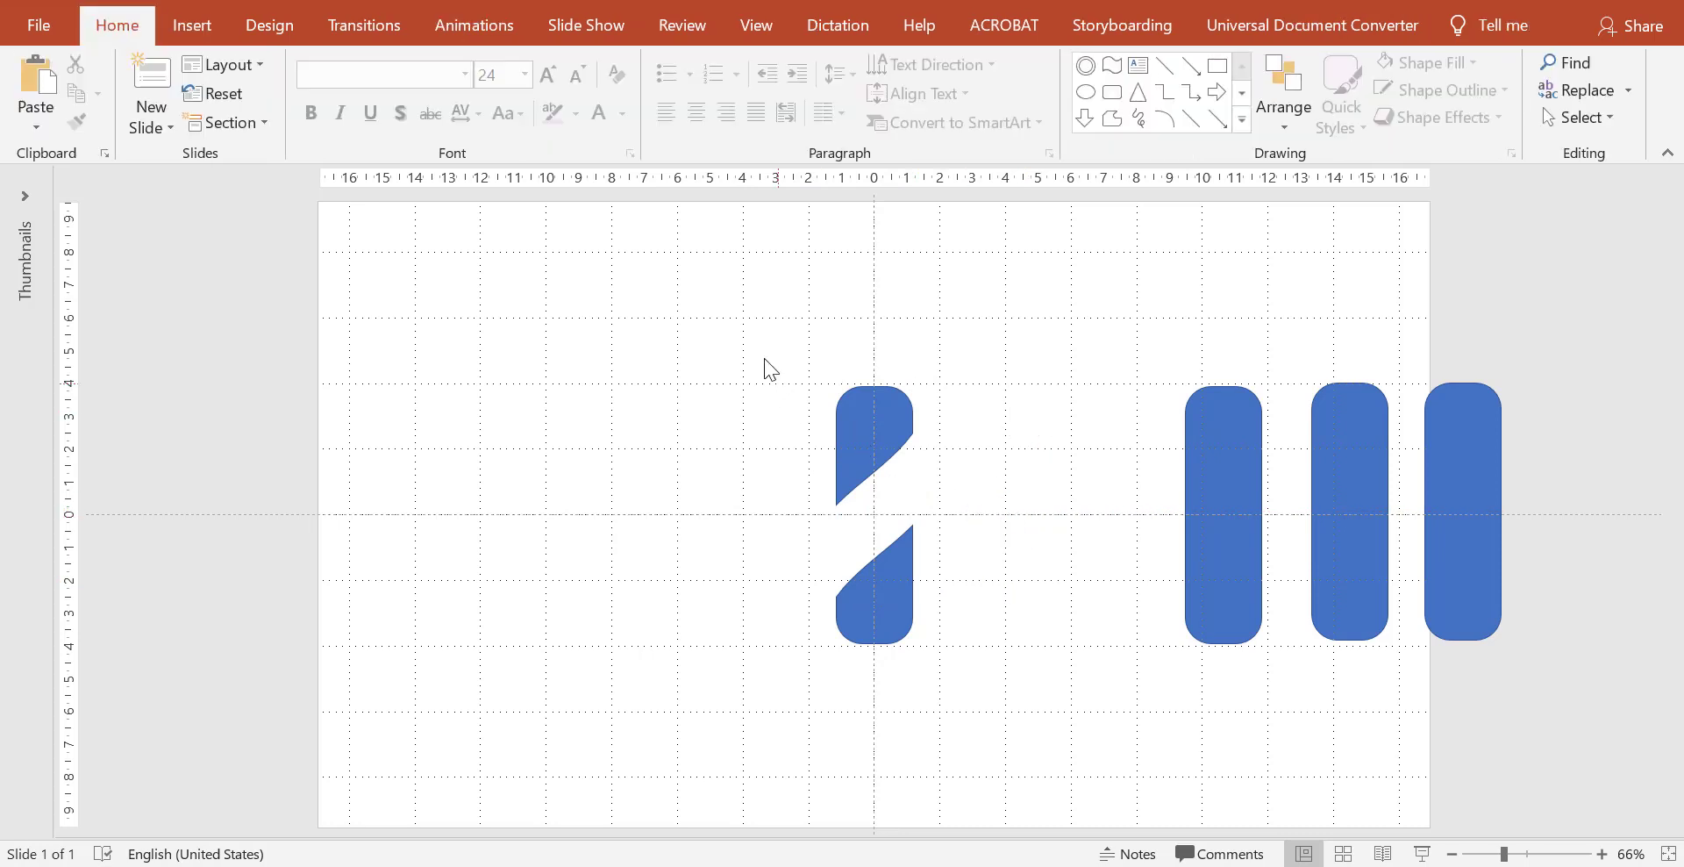
# Step: Union the top and bottom bar pieces into one shape
pyautogui.moveTo(765, 358); pyautogui.dragTo(1012, 693)
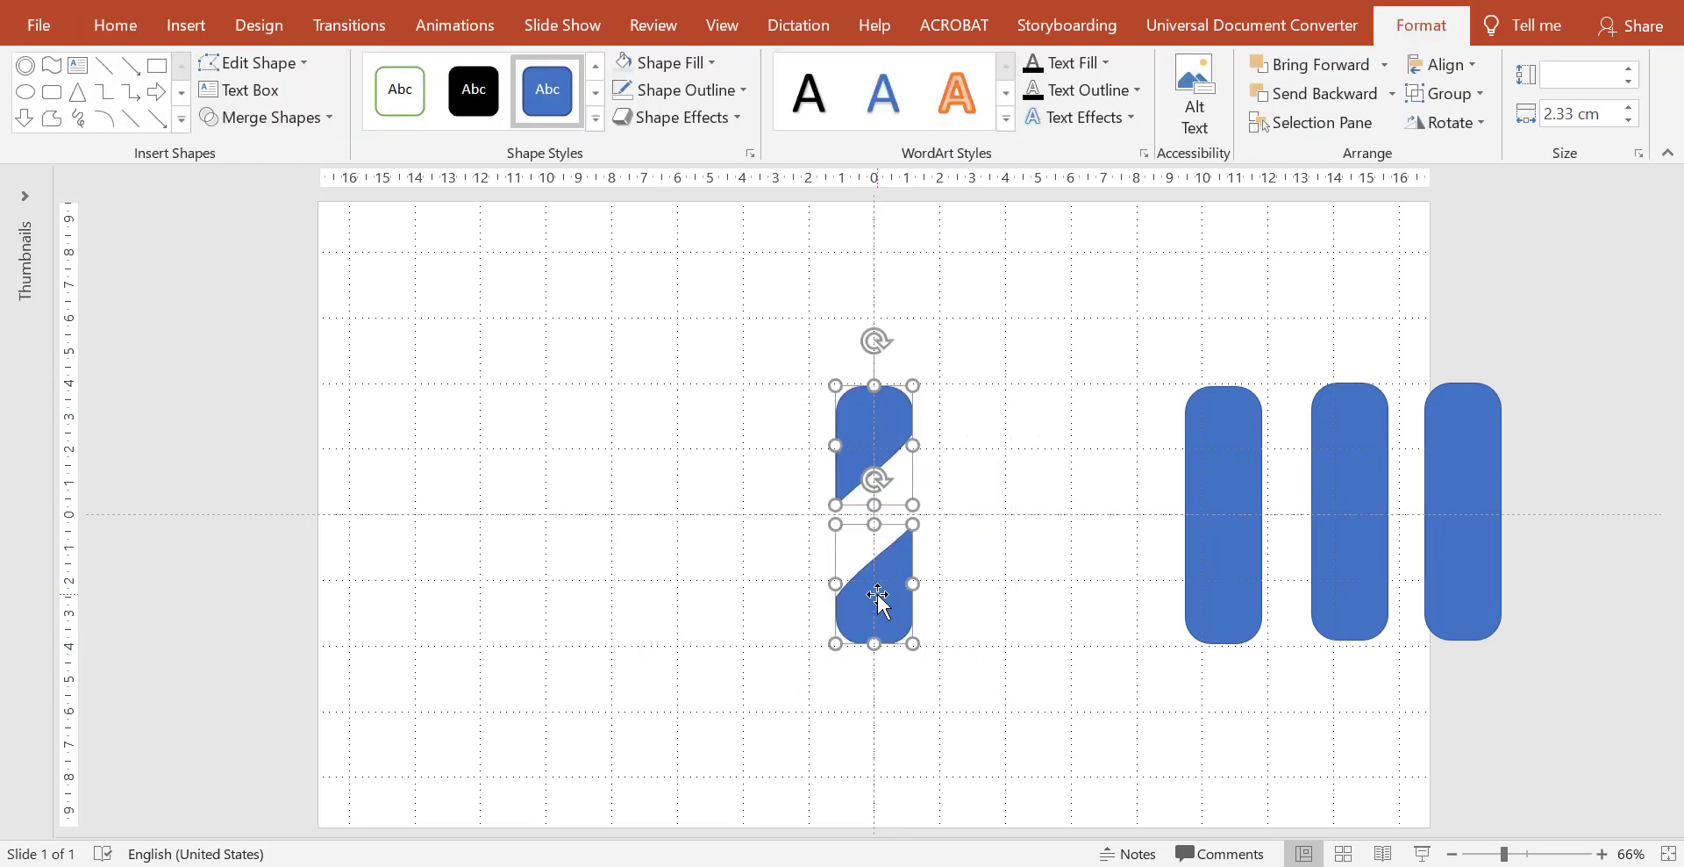
pyautogui.click(291, 123)
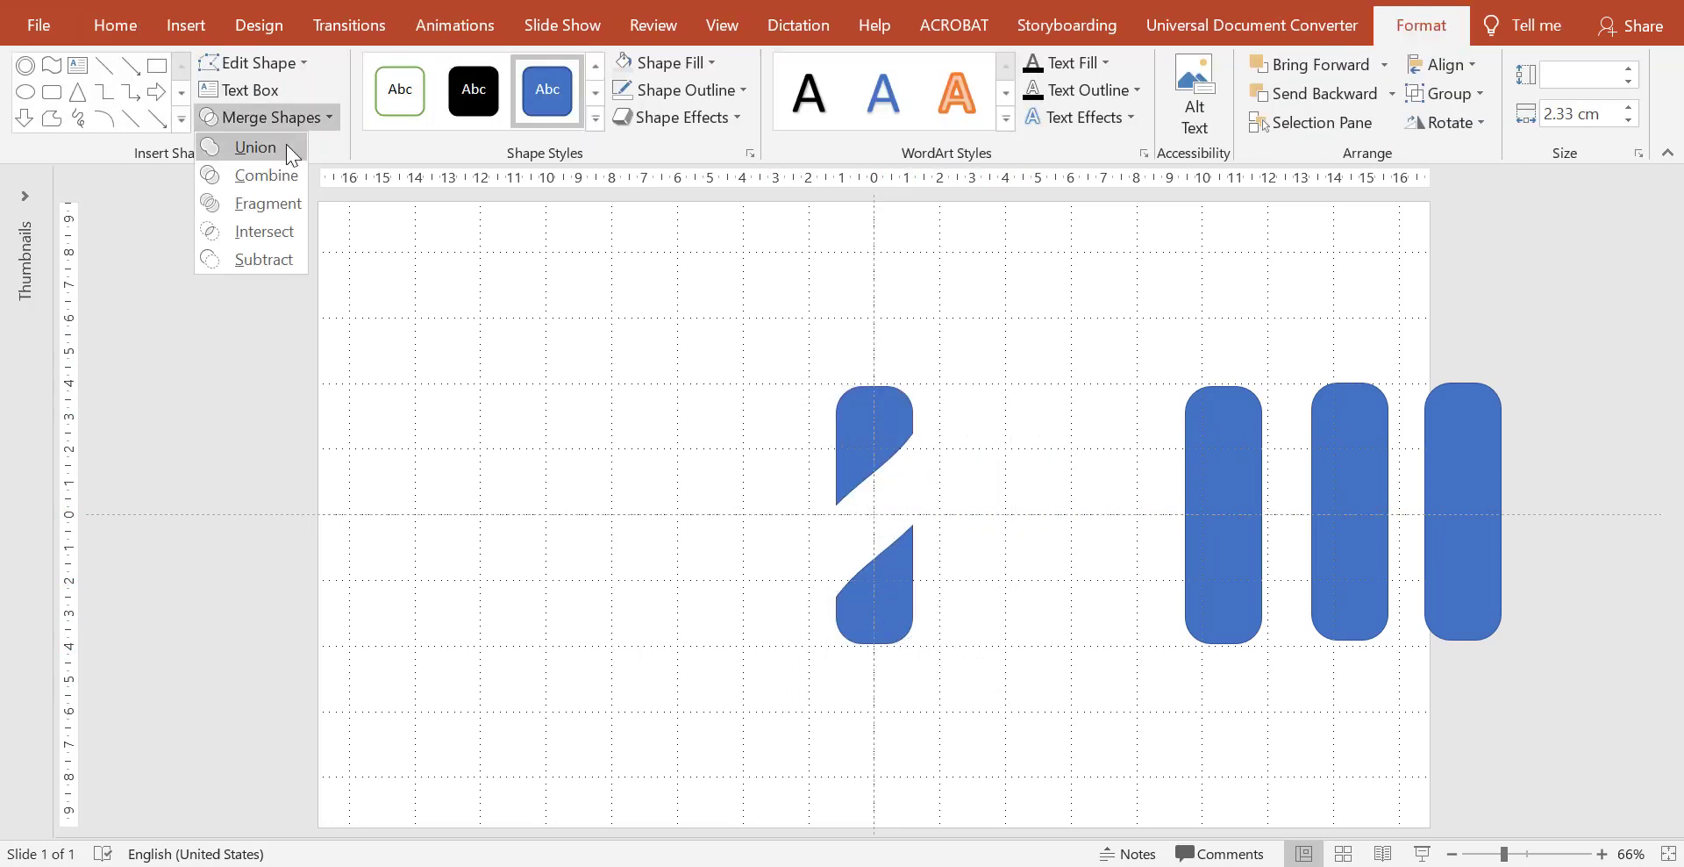
pyautogui.click(286, 144)
pyautogui.rightClick(888, 455)
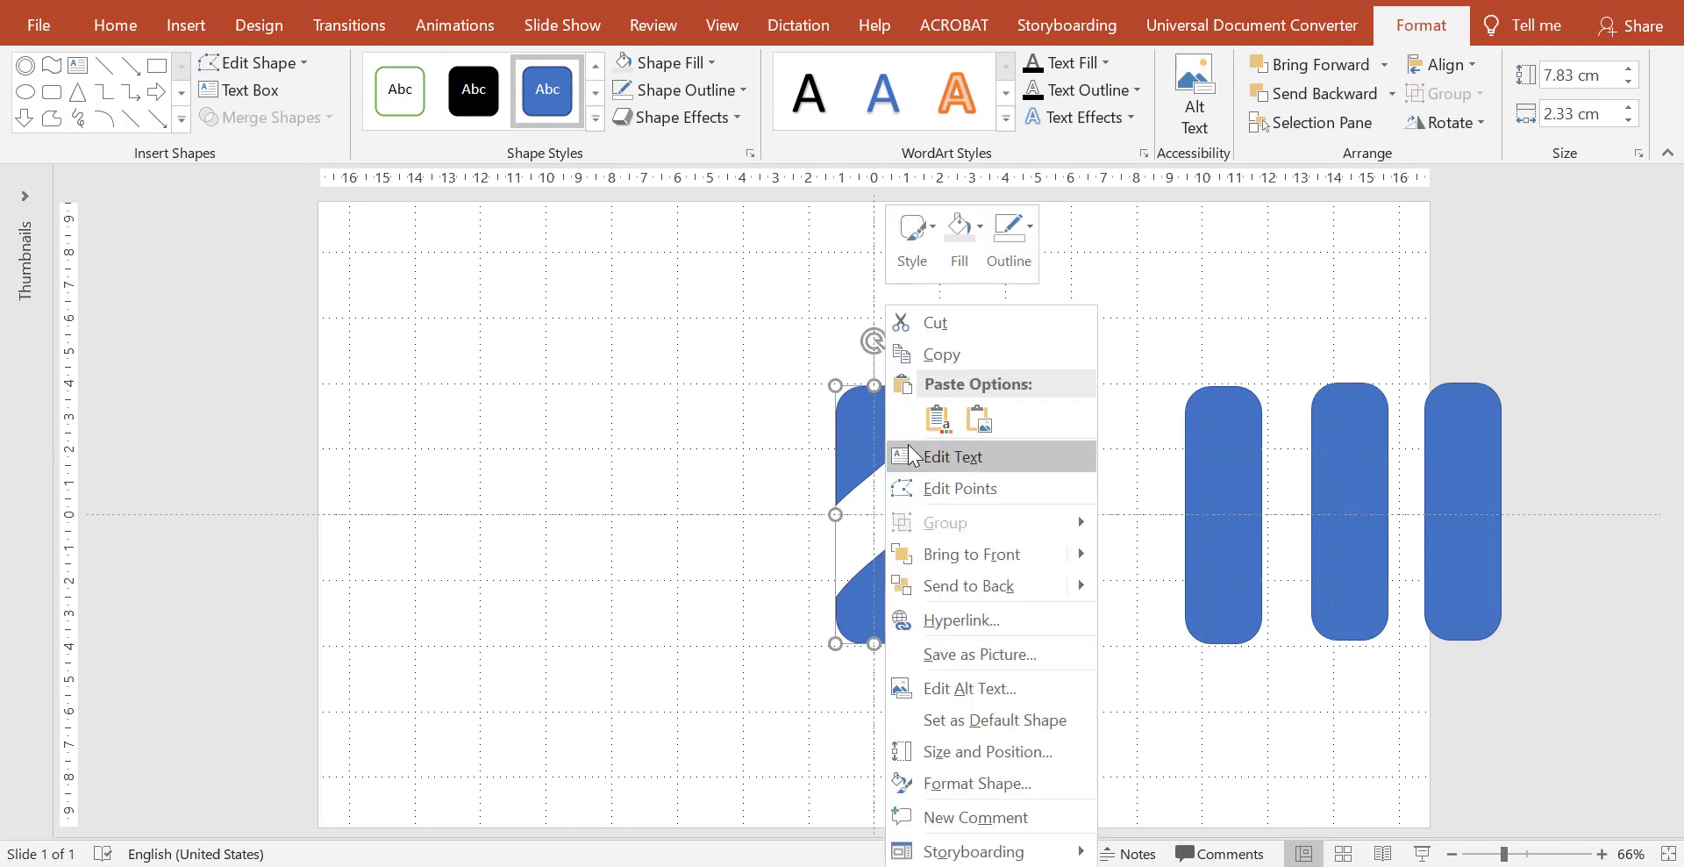
# Step: Paste a copy of the split bar over the original and rotate it 90 degrees
pyautogui.click(942, 360)
pyautogui.rightClick(979, 479)
pyautogui.click(1034, 526)
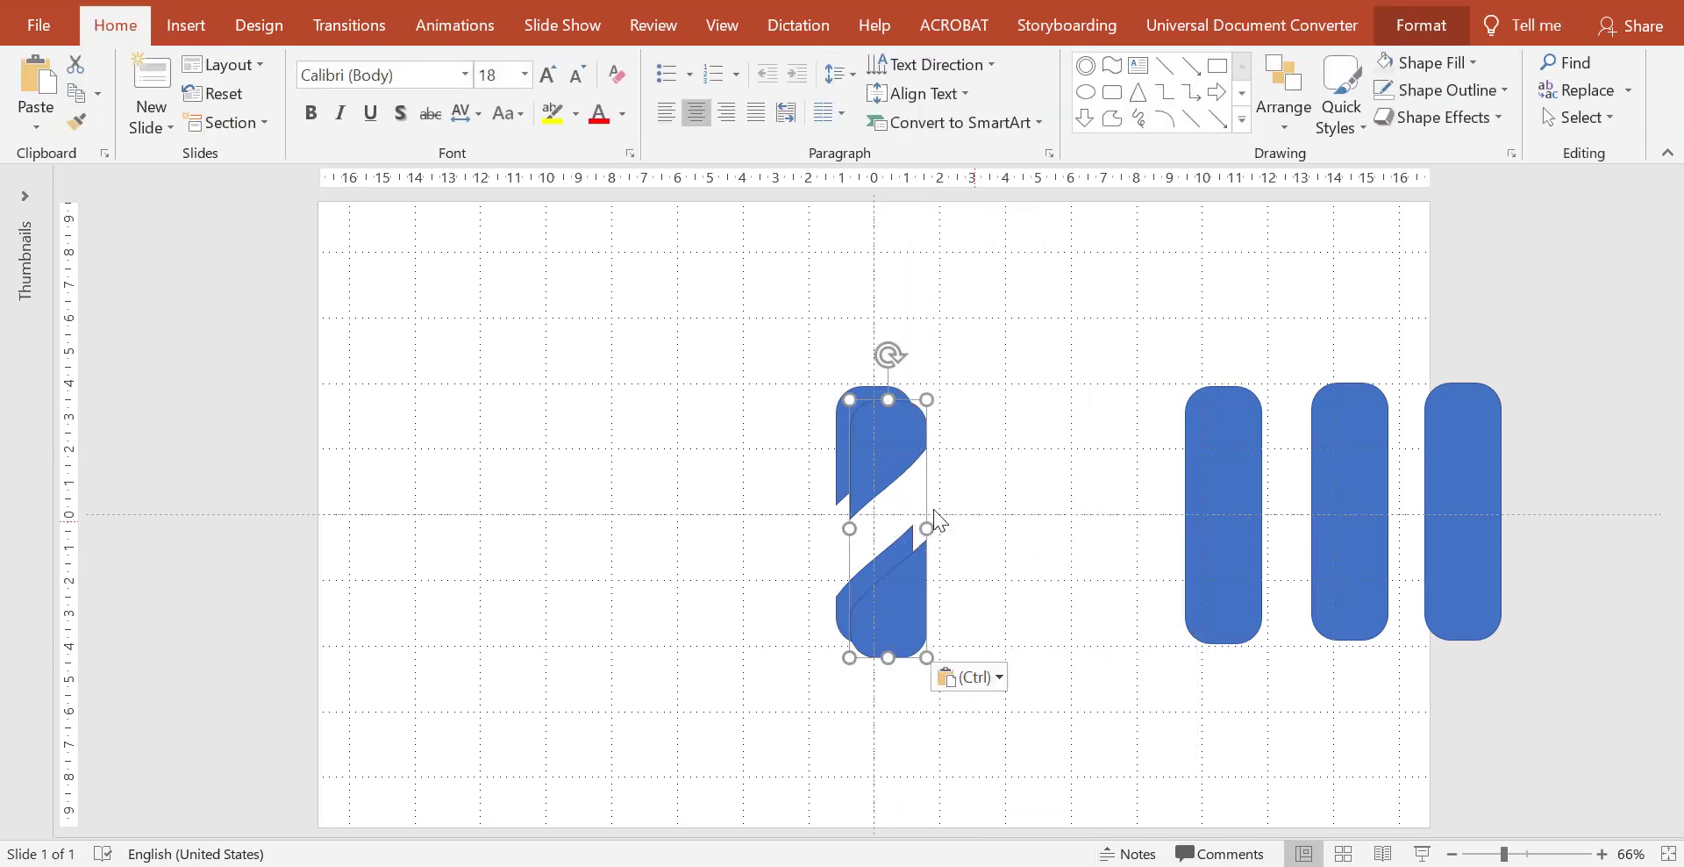
pyautogui.moveTo(869, 430); pyautogui.dragTo(869, 432)
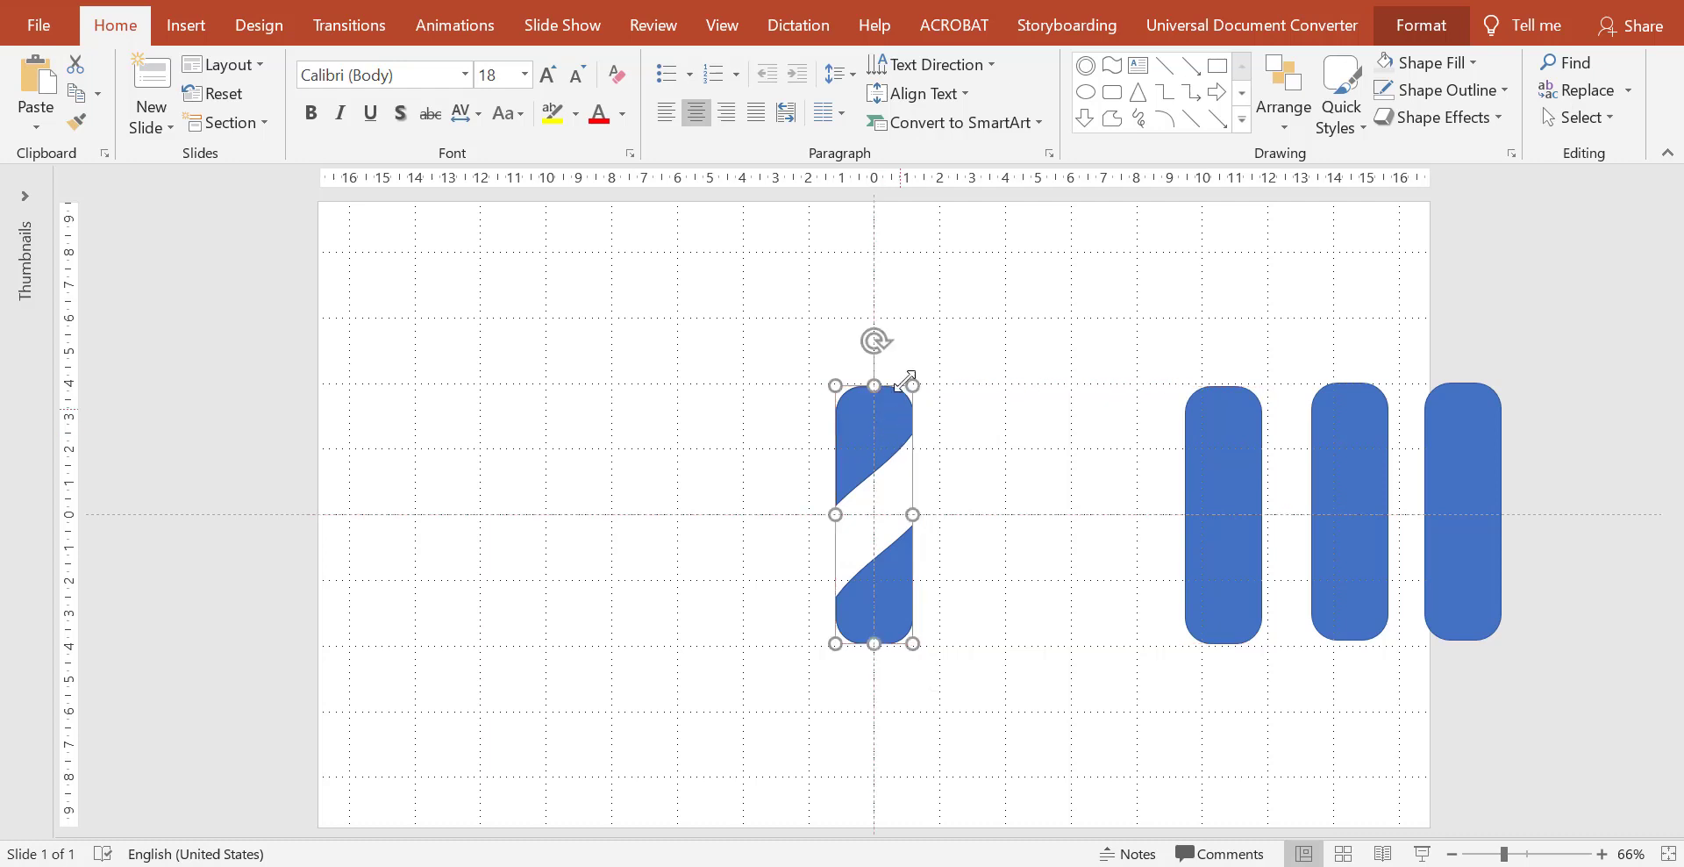
pyautogui.moveTo(876, 340); pyautogui.dragTo(973, 516)
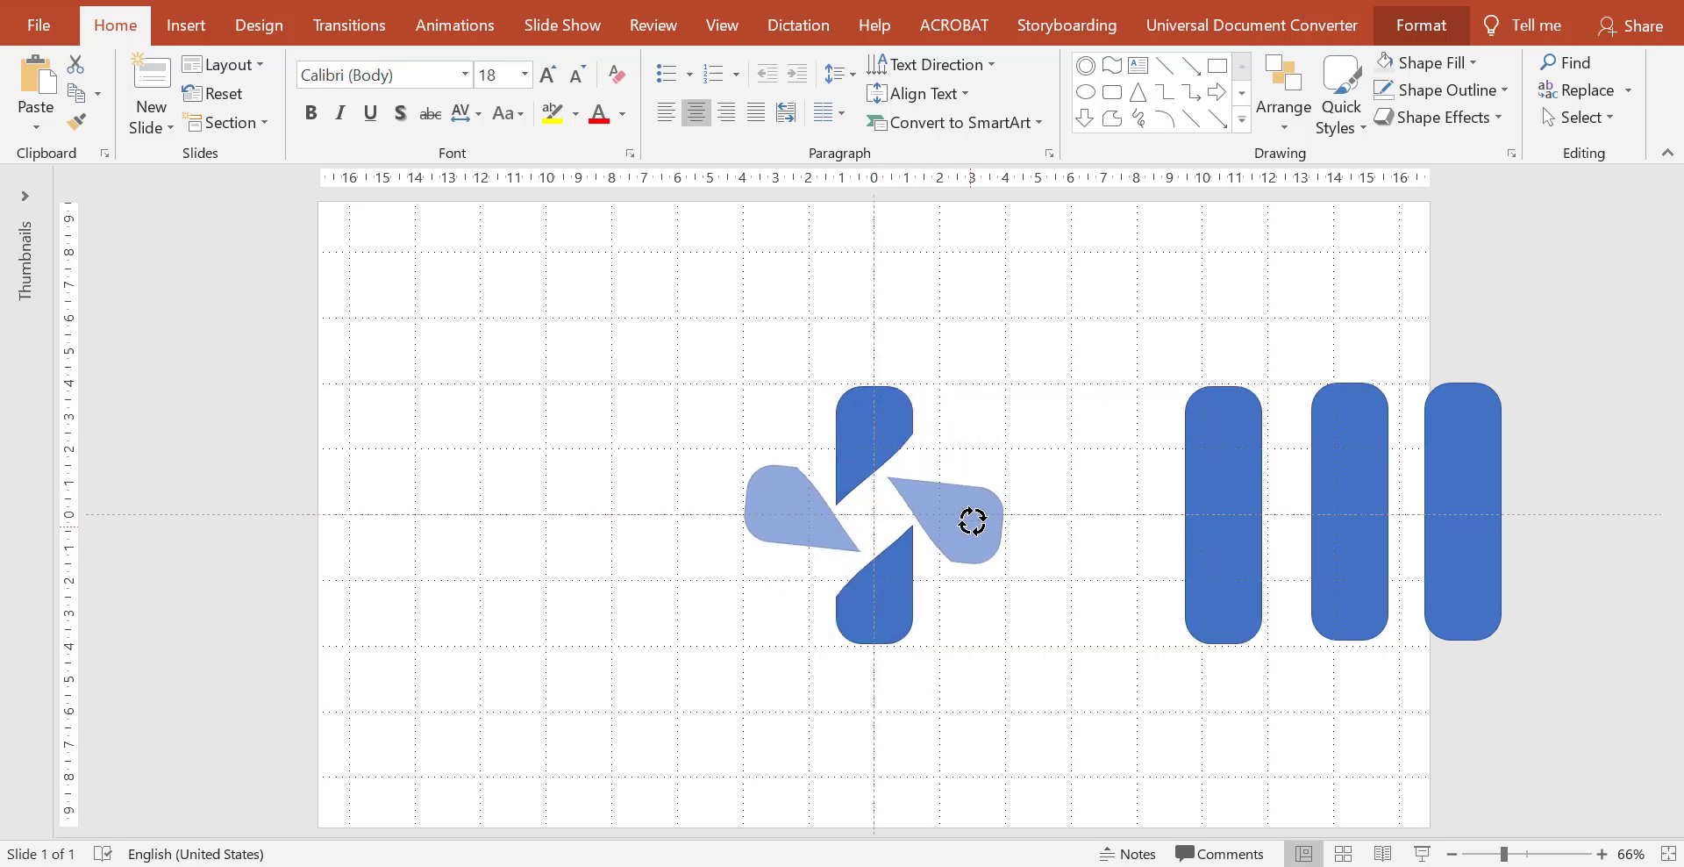
pyautogui.click(981, 409)
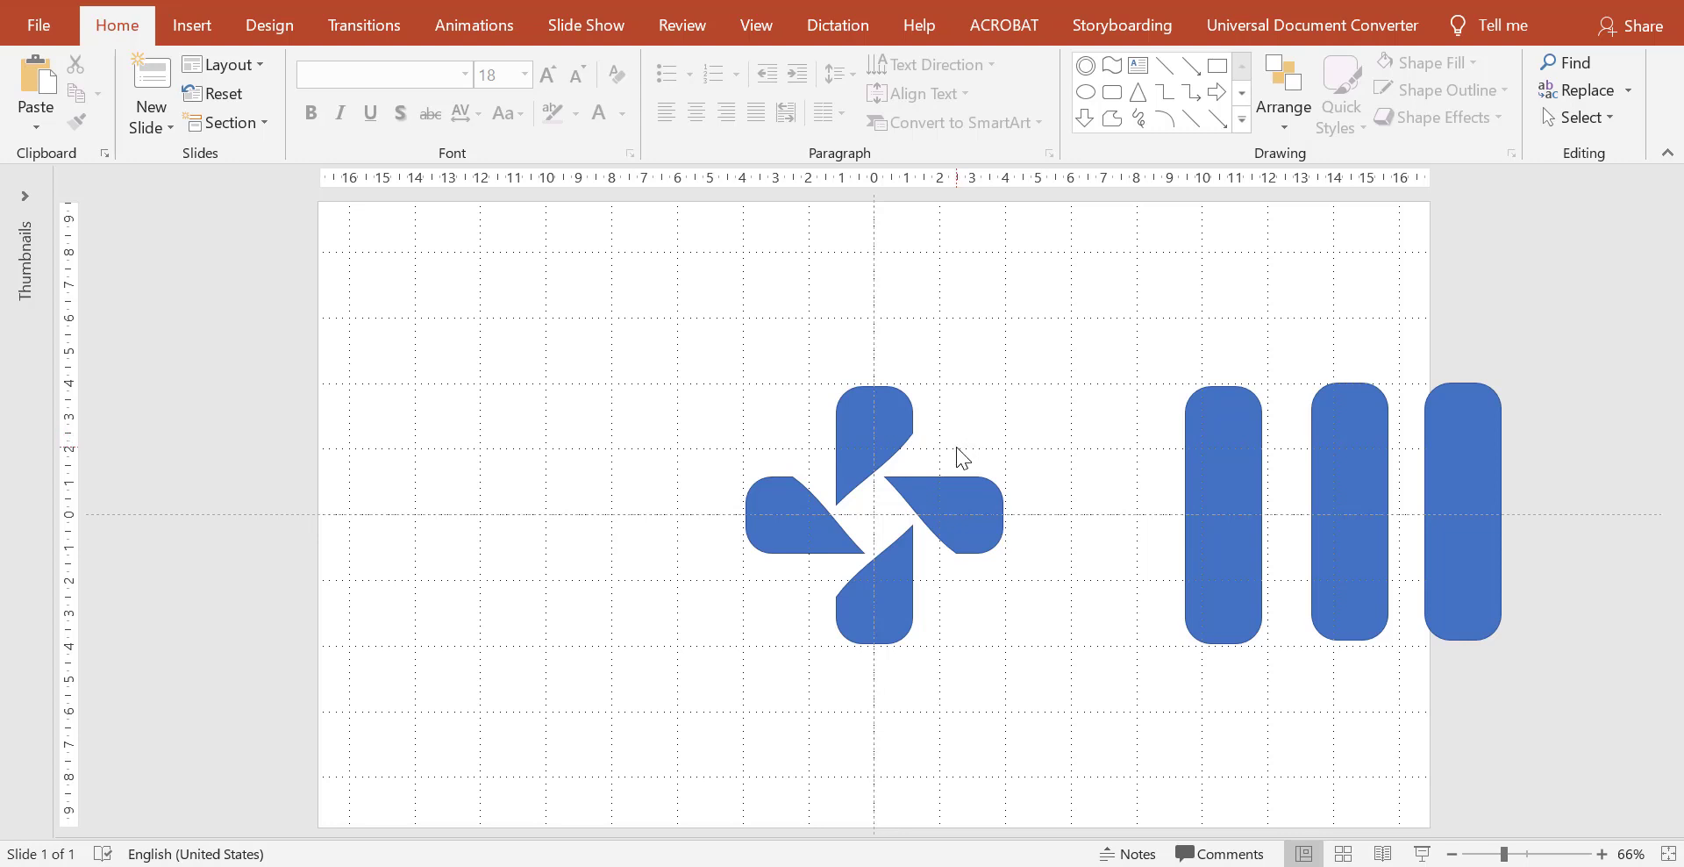
# Step: Union all four blue petals into one 7.83 cm square pinwheel shape
pyautogui.moveTo(705, 339); pyautogui.dragTo(1090, 769)
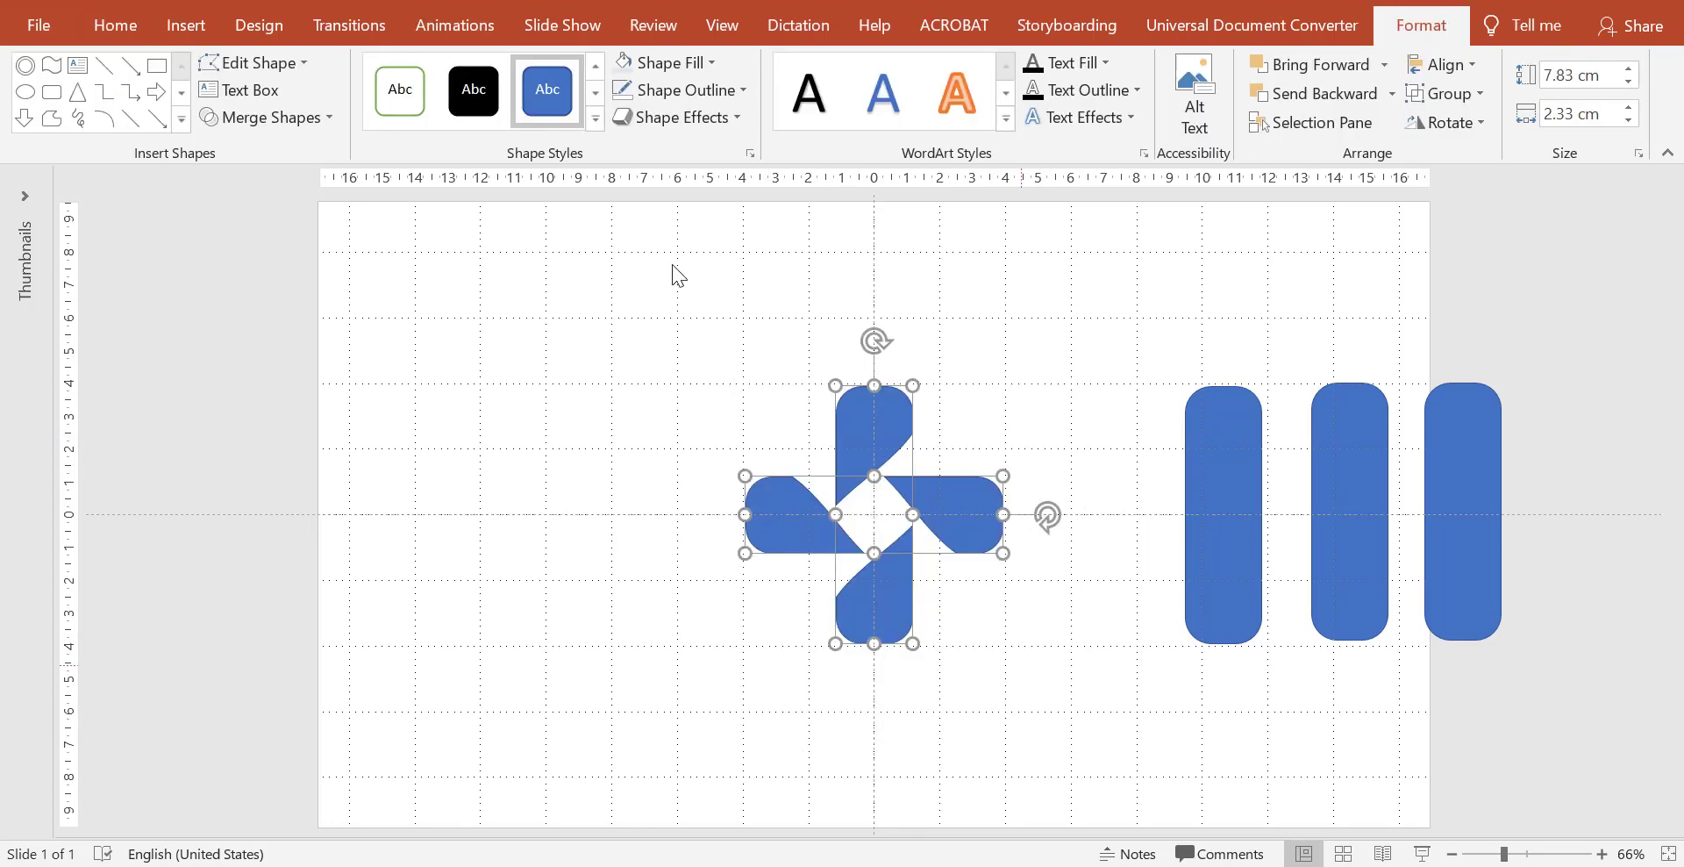
pyautogui.click(295, 120)
pyautogui.click(287, 147)
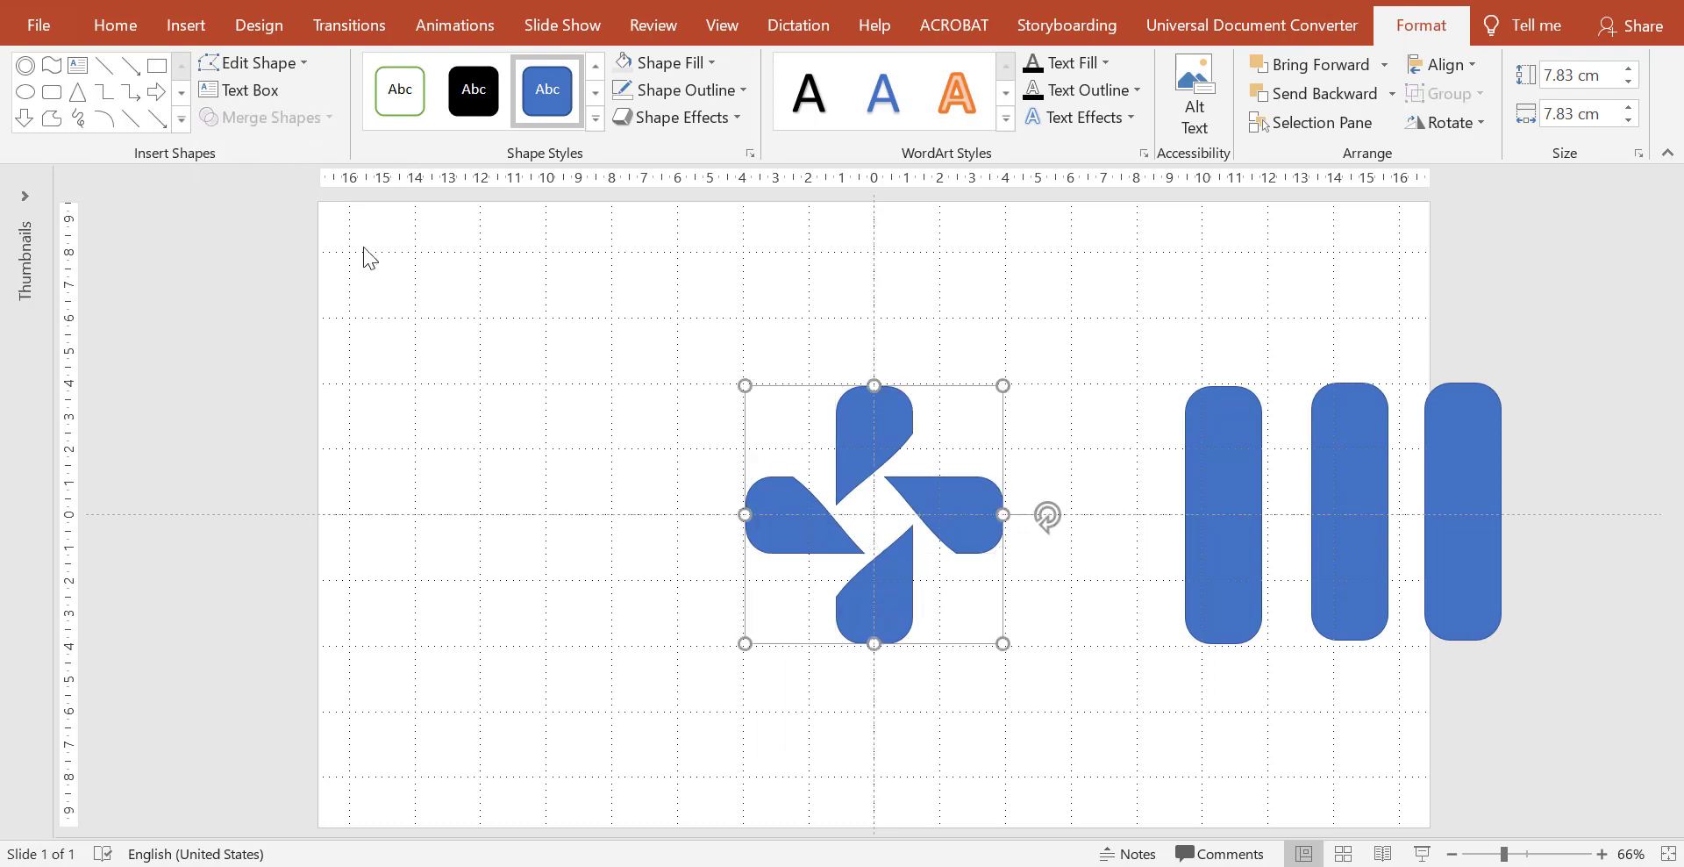
pyautogui.click(420, 303)
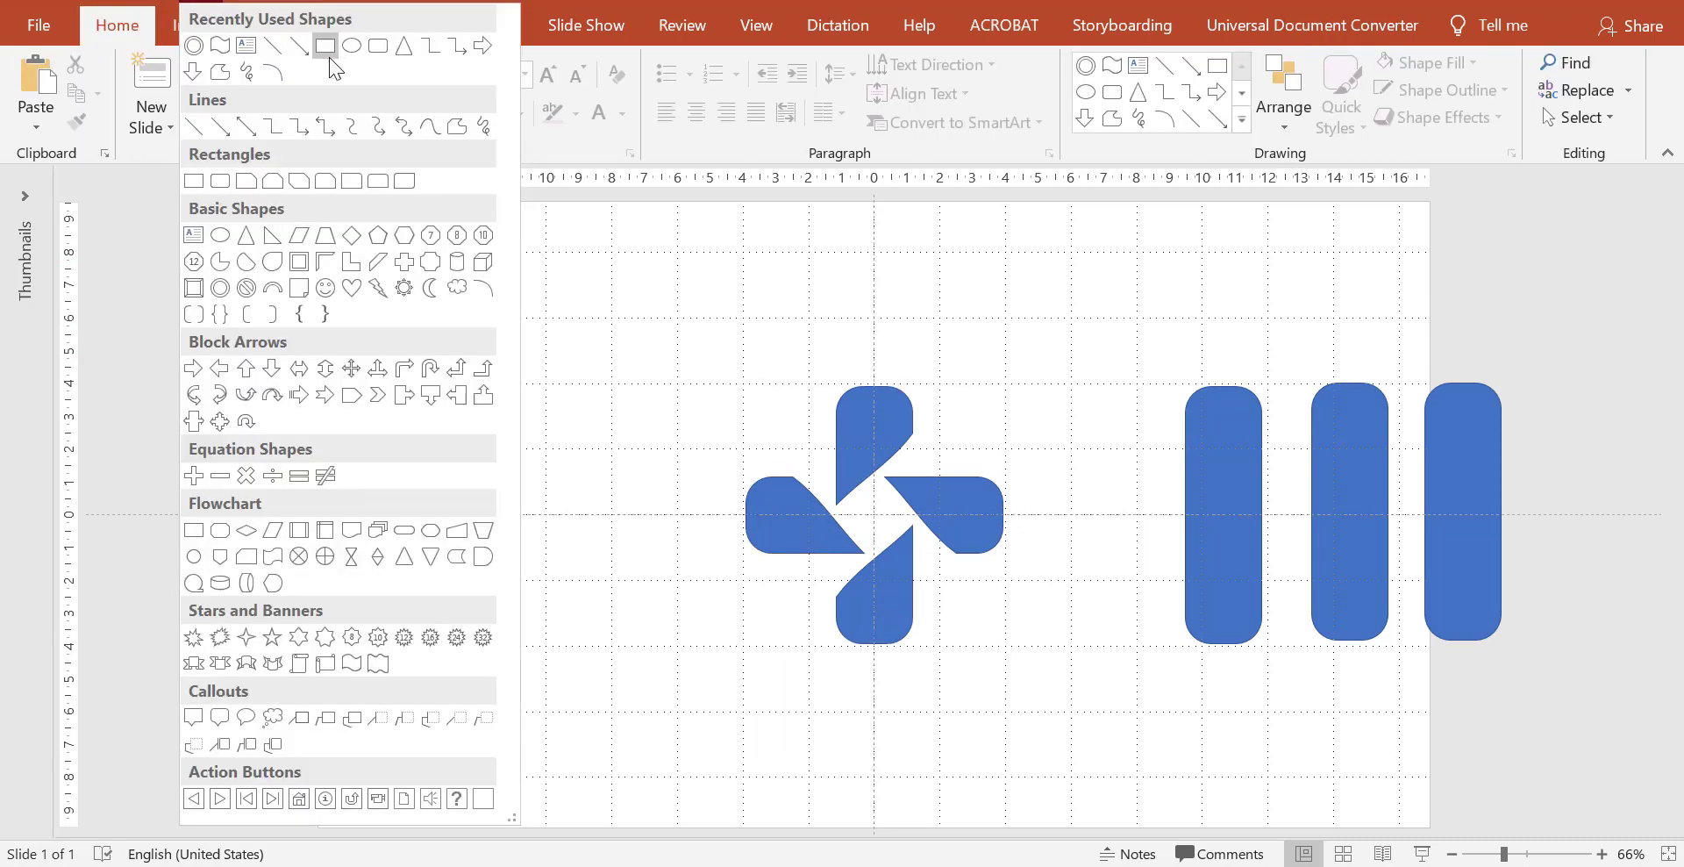
# Step: Draw a circle over the pinwheel's centre and fill it dark navy
pyautogui.click(342, 52)
pyautogui.moveTo(505, 434)
pyautogui.mouseDown()
pyautogui.moveTo(591, 522)
pyautogui.moveTo(886, 521)
pyautogui.mouseUp()
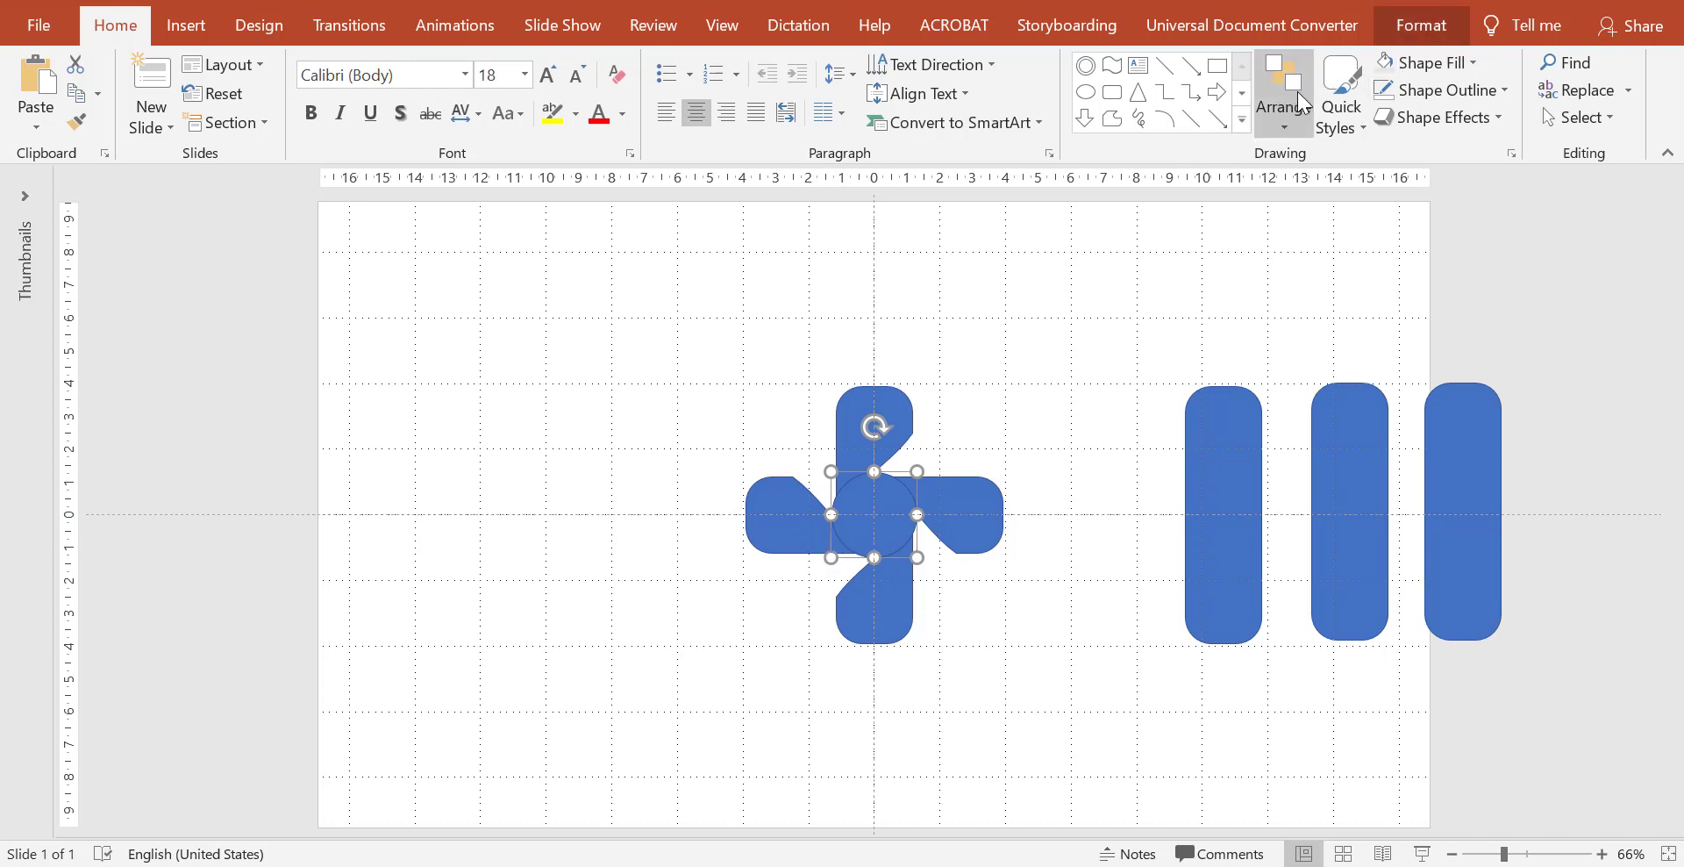
pyautogui.click(1439, 64)
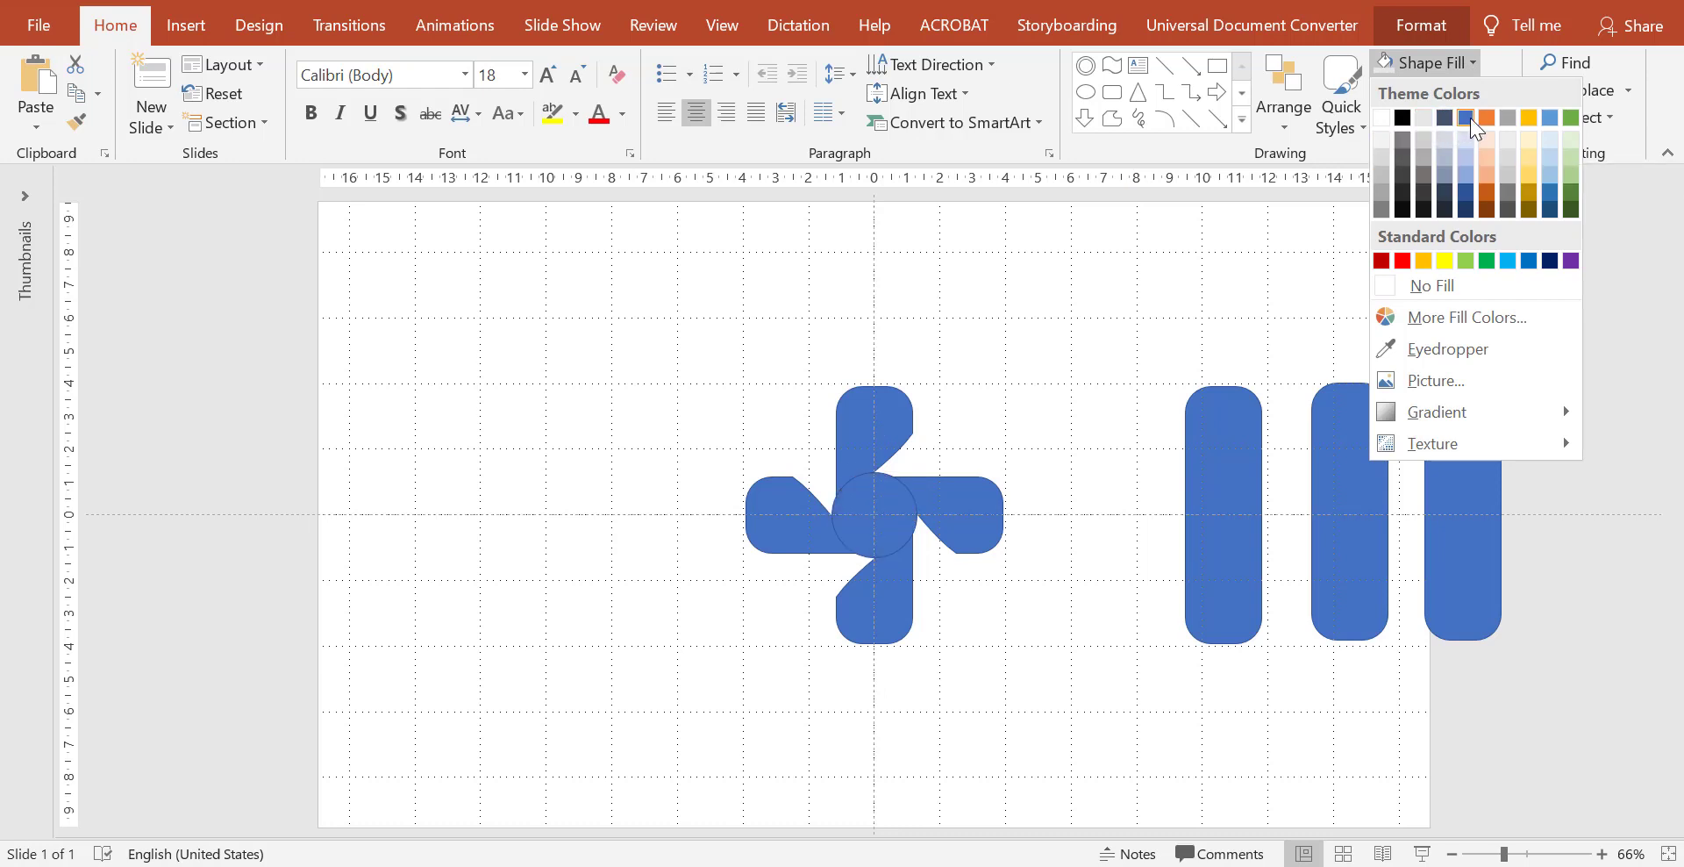
pyautogui.click(1551, 261)
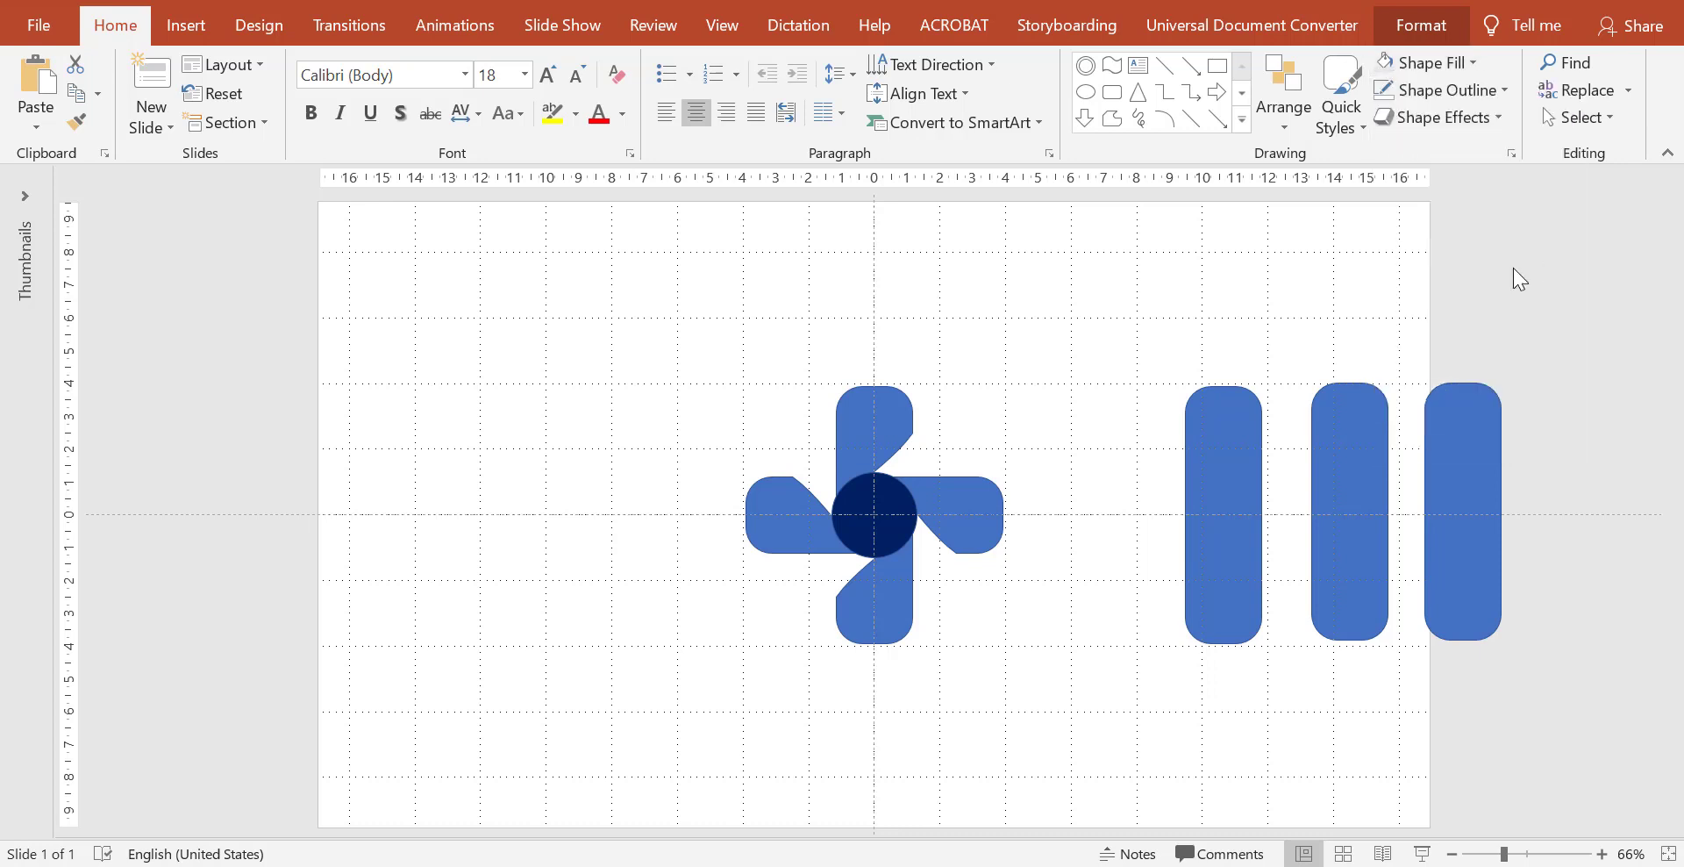
pyautogui.click(783, 281)
# Step: Group the navy hub with the pinwheel blades into one object
pyautogui.moveTo(1040, 608); pyautogui.dragTo(1140, 703)
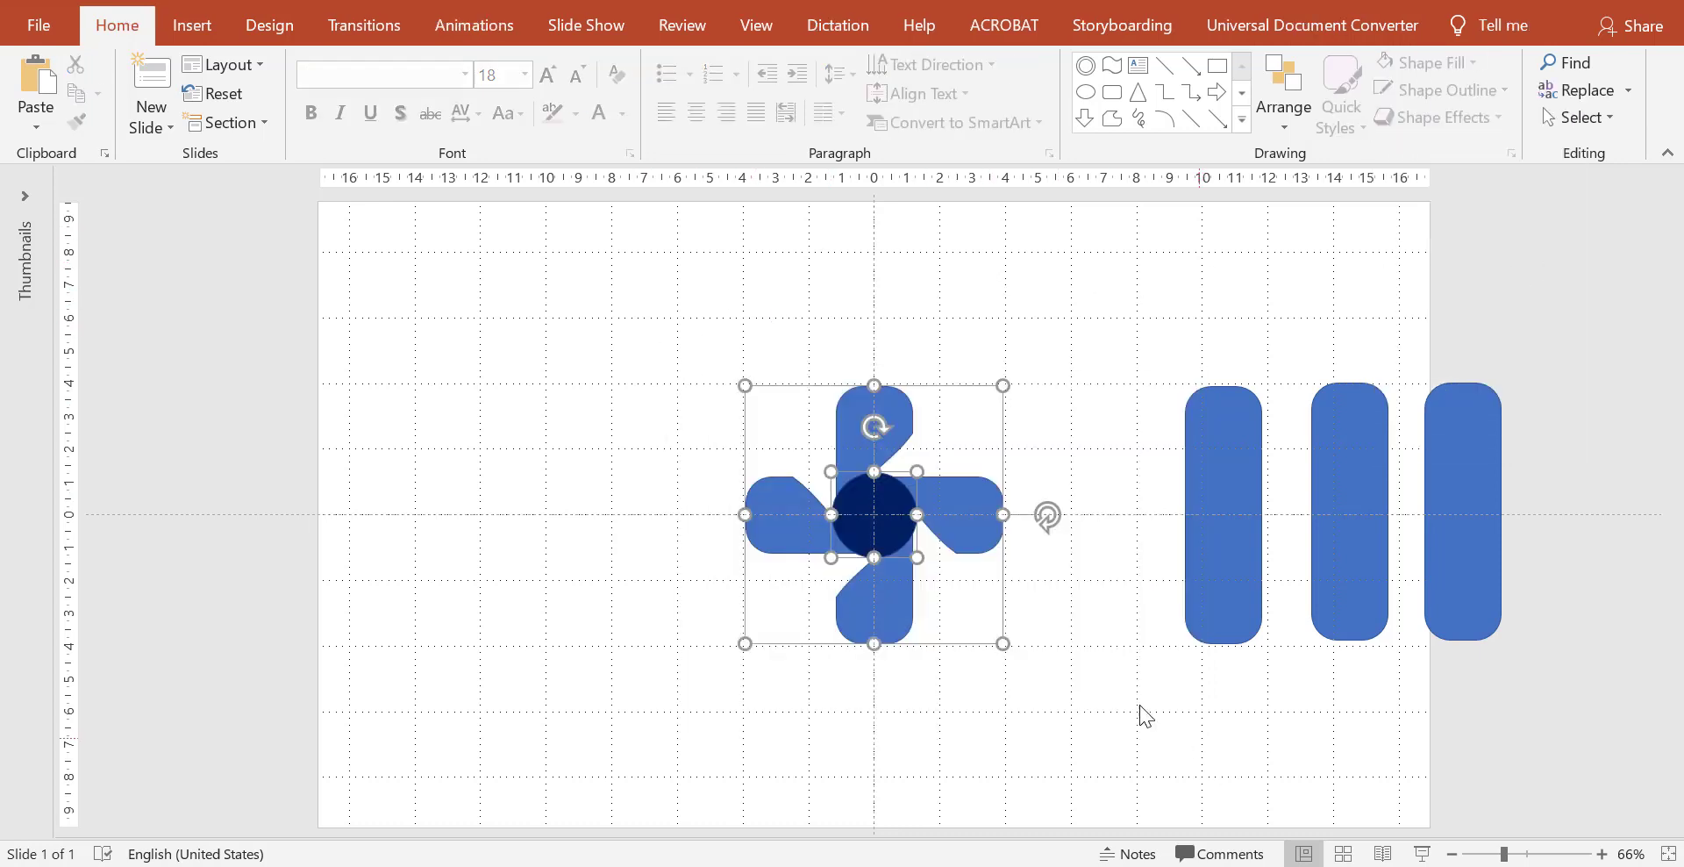
pyautogui.rightClick(959, 514)
pyautogui.moveTo(1098, 201)
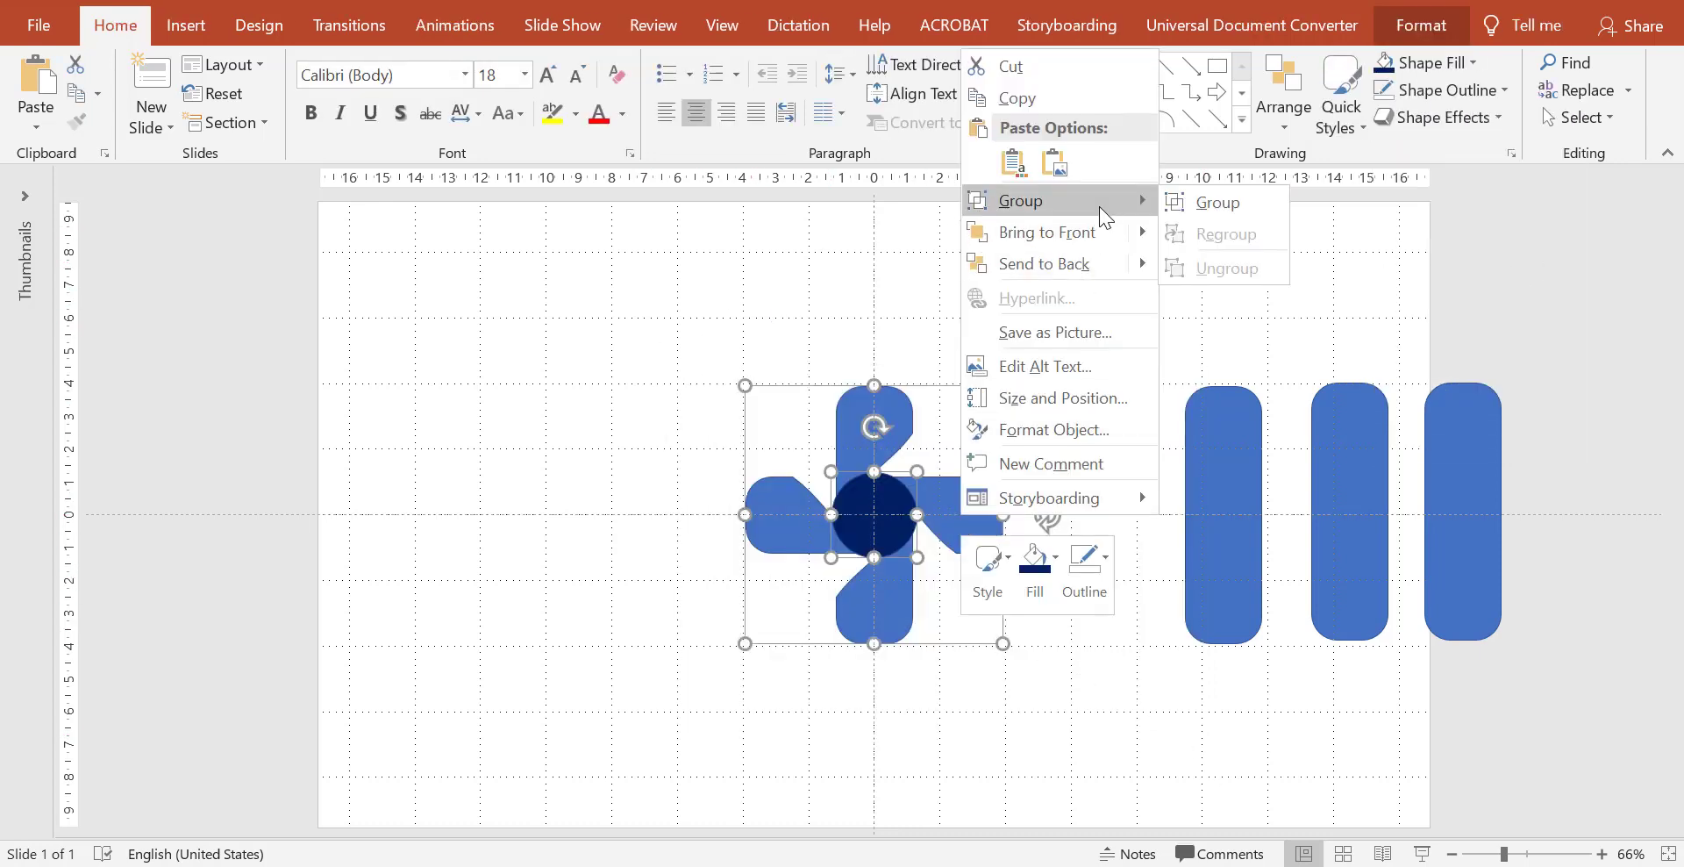
pyautogui.click(1207, 202)
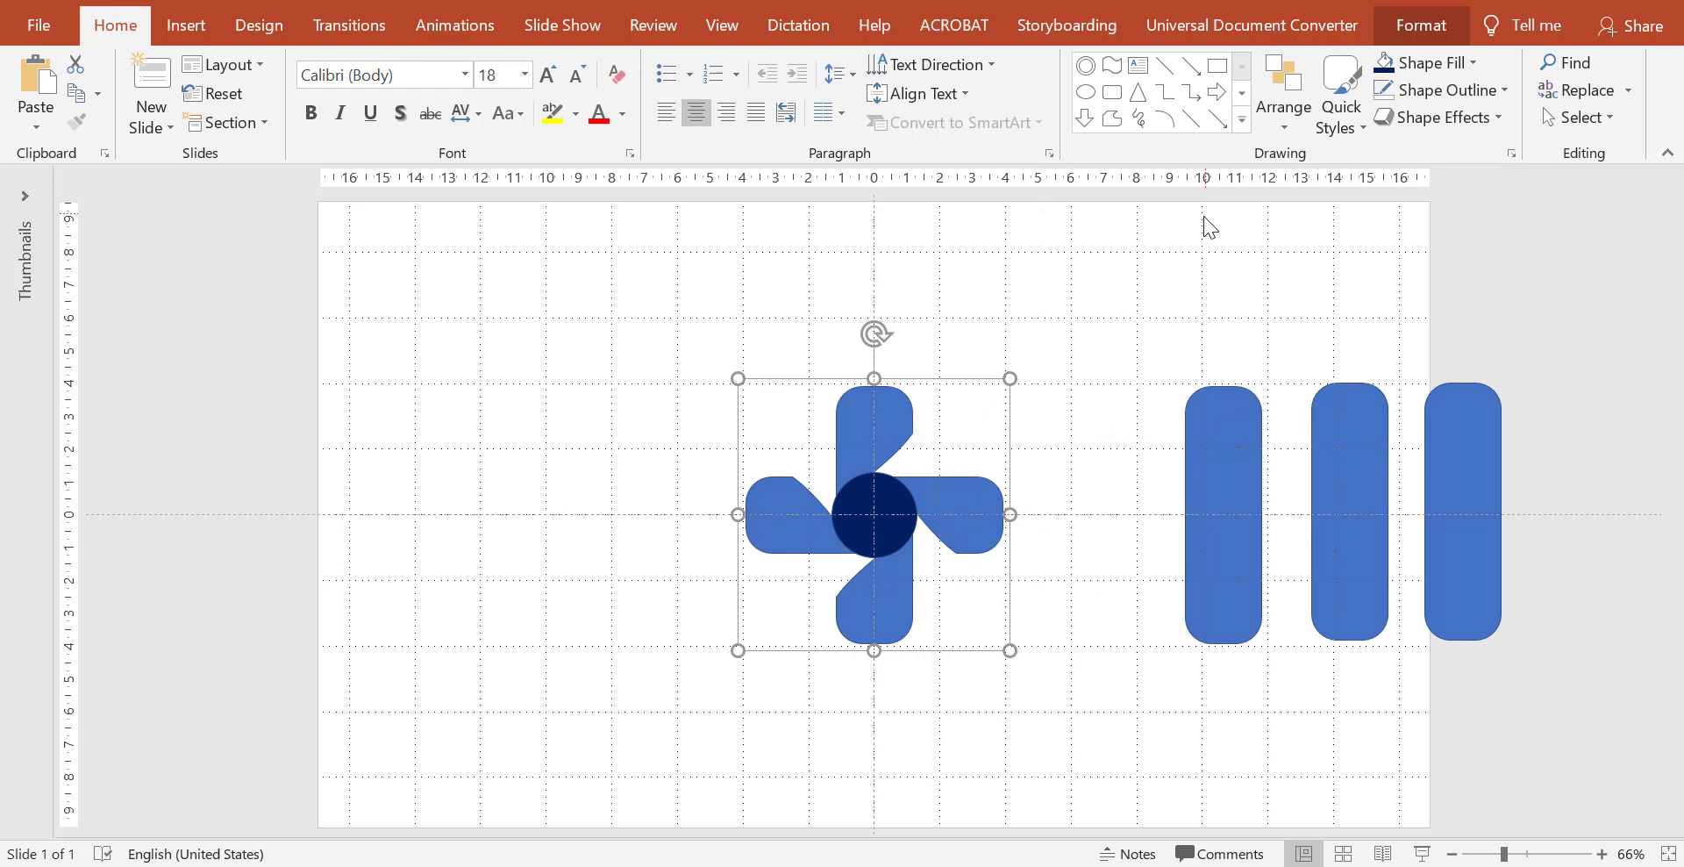
pyautogui.click(1033, 379)
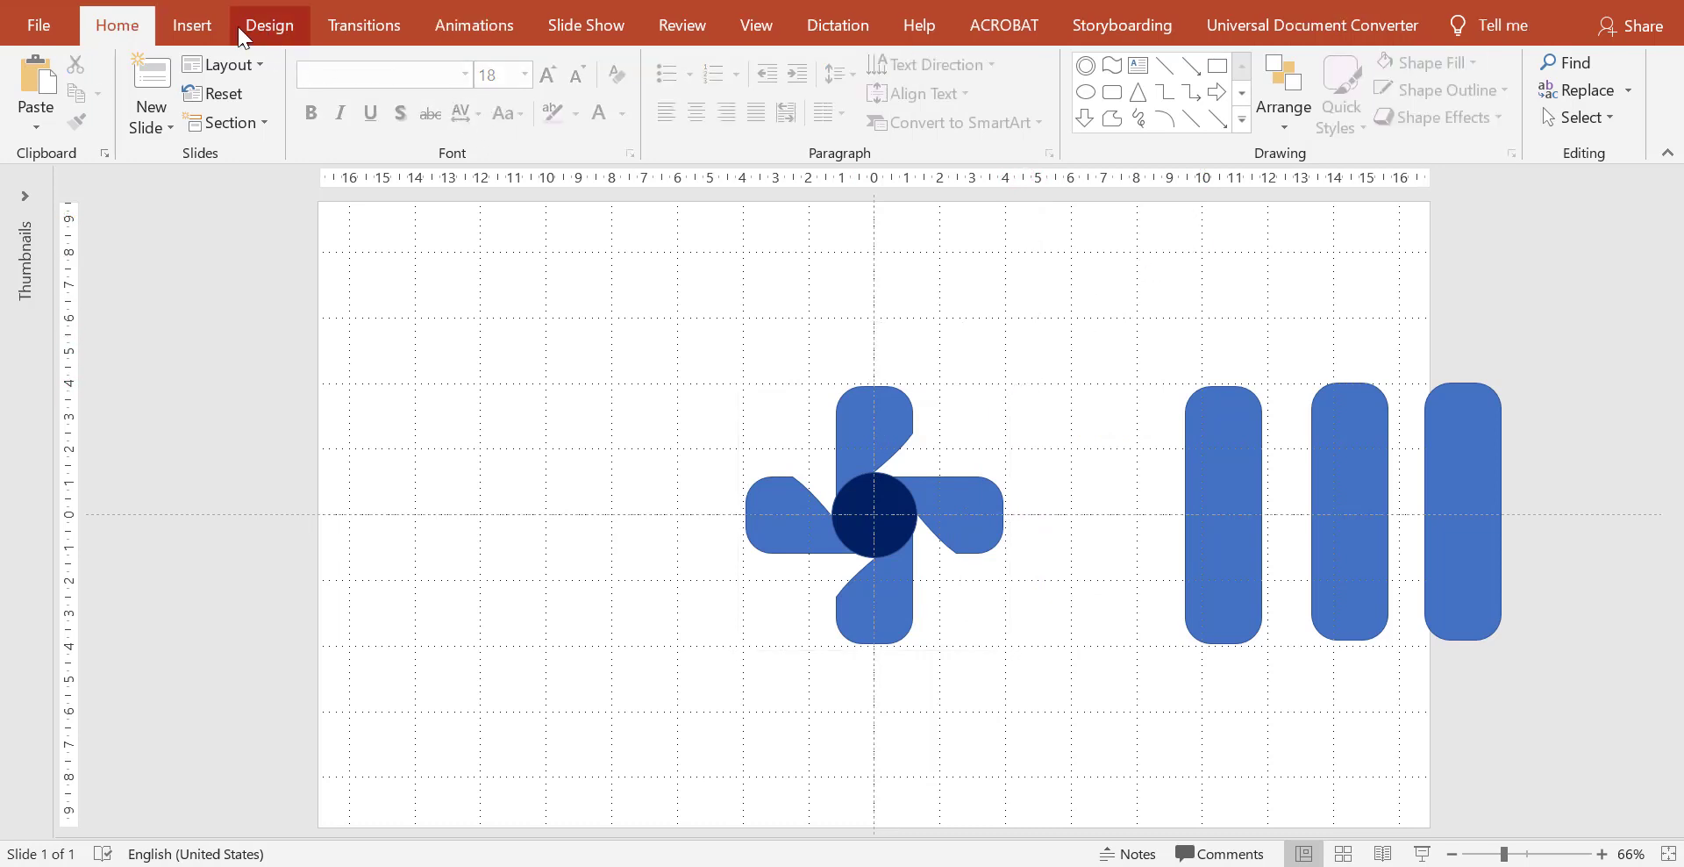
# Step: Draw a tall vertical wave shape just right of the fan blades
pyautogui.click(195, 26)
pyautogui.click(403, 88)
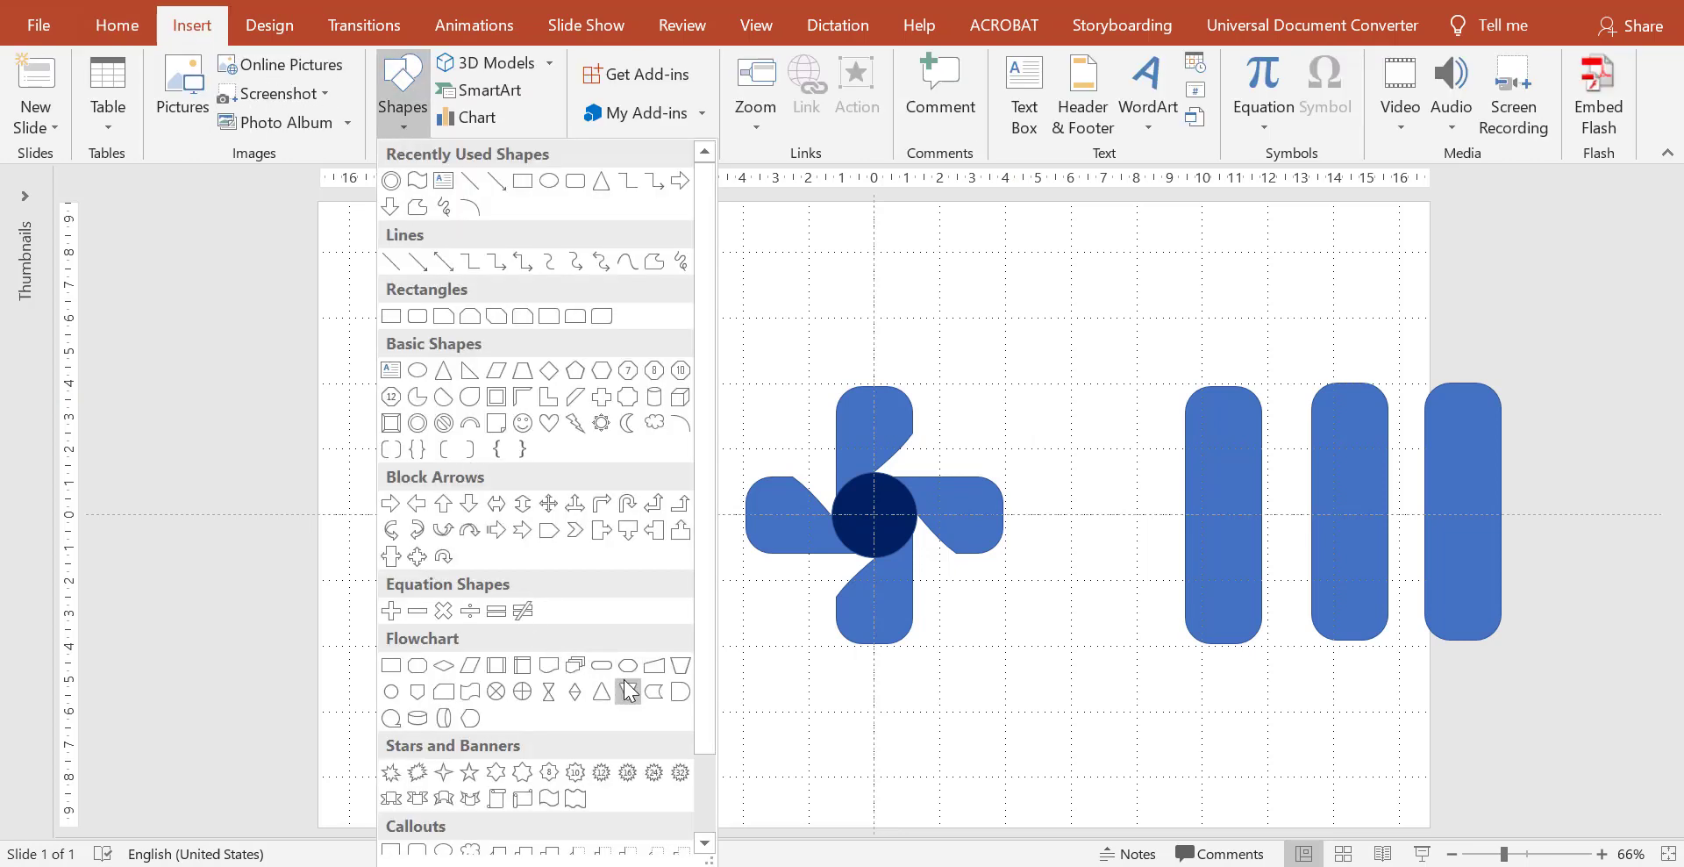
pyautogui.click(550, 792)
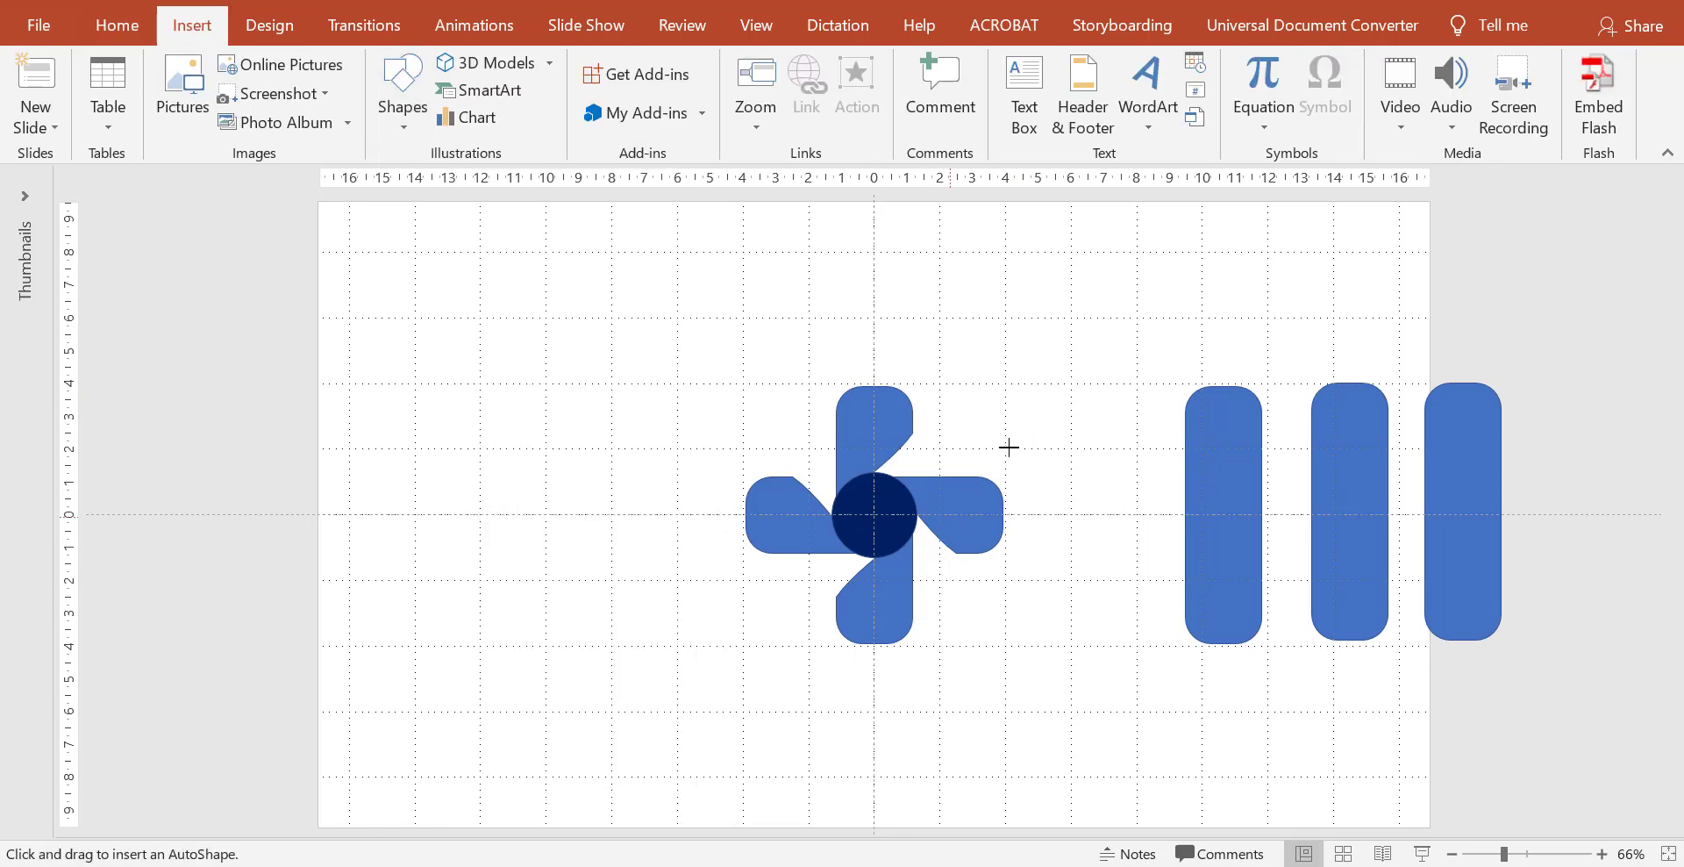
pyautogui.moveTo(1049, 386); pyautogui.dragTo(1090, 639)
pyautogui.moveTo(1087, 351); pyautogui.dragTo(1118, 513)
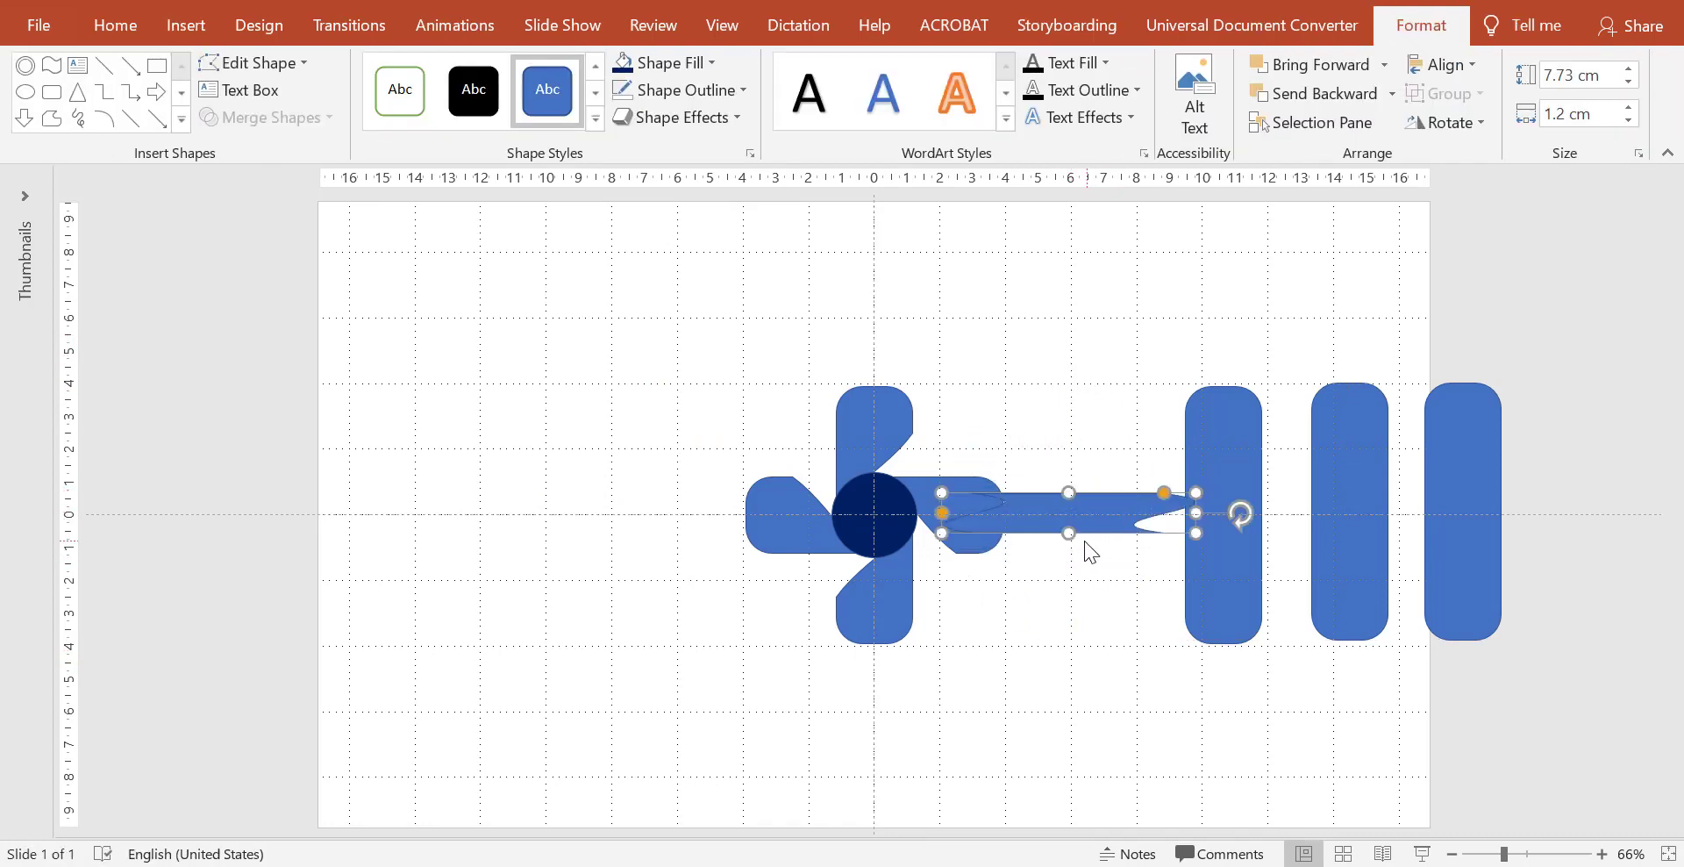
pyautogui.hotkey('ctrl', 'z')
pyautogui.moveTo(1071, 575); pyautogui.dragTo(1069, 648)
pyautogui.moveTo(1081, 582); pyautogui.dragTo(1081, 566)
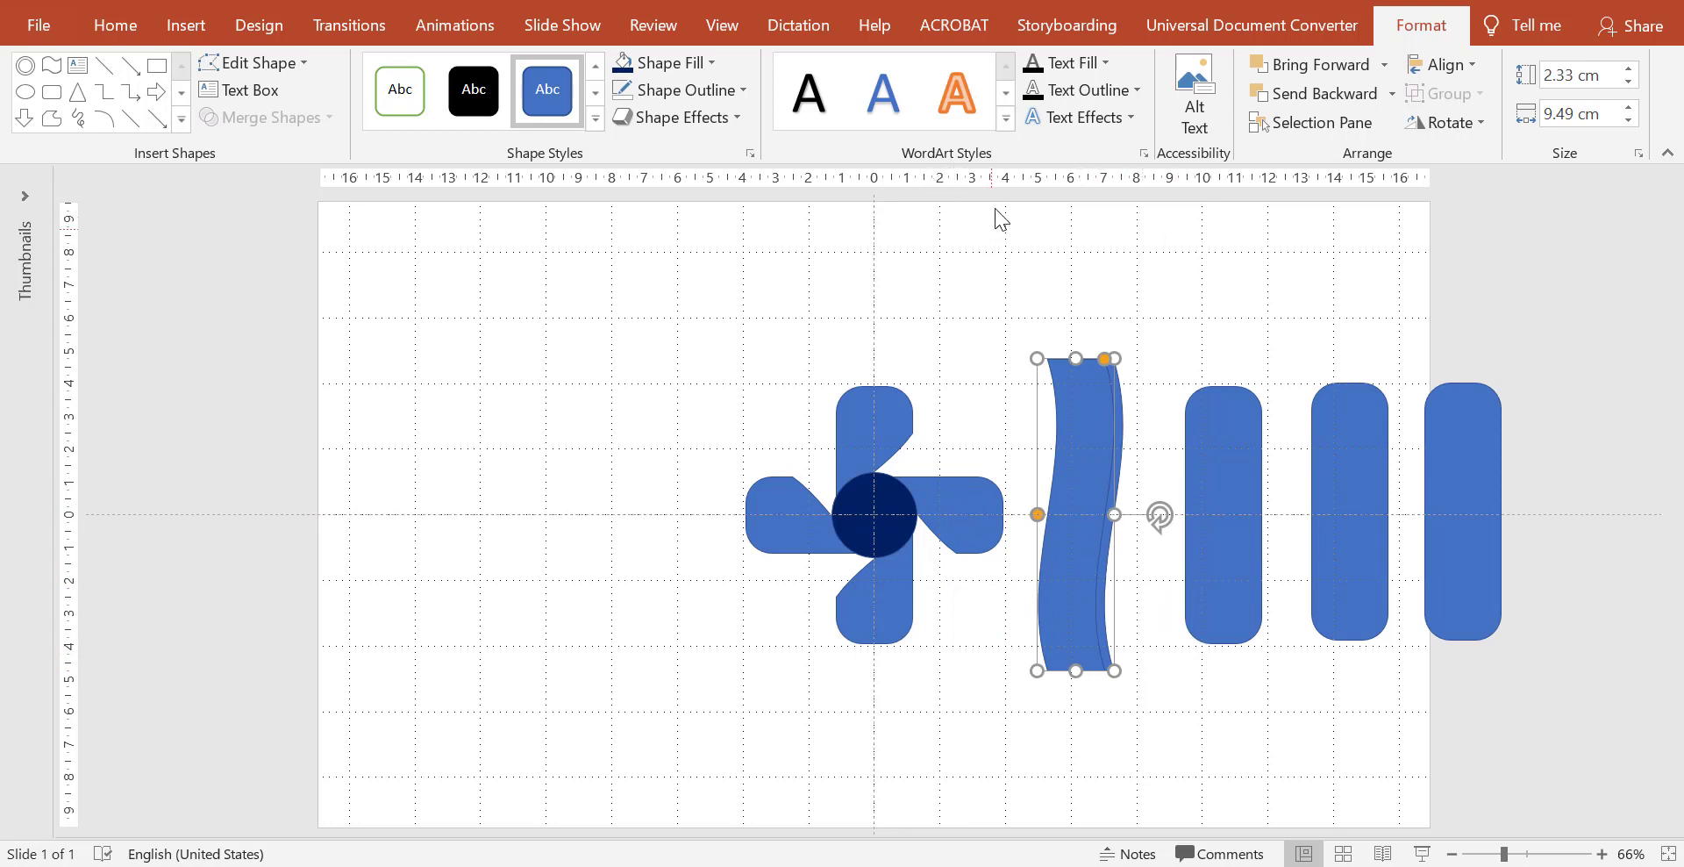
# Step: Fill the wave with a light blue theme colour and select it
pyautogui.click(701, 65)
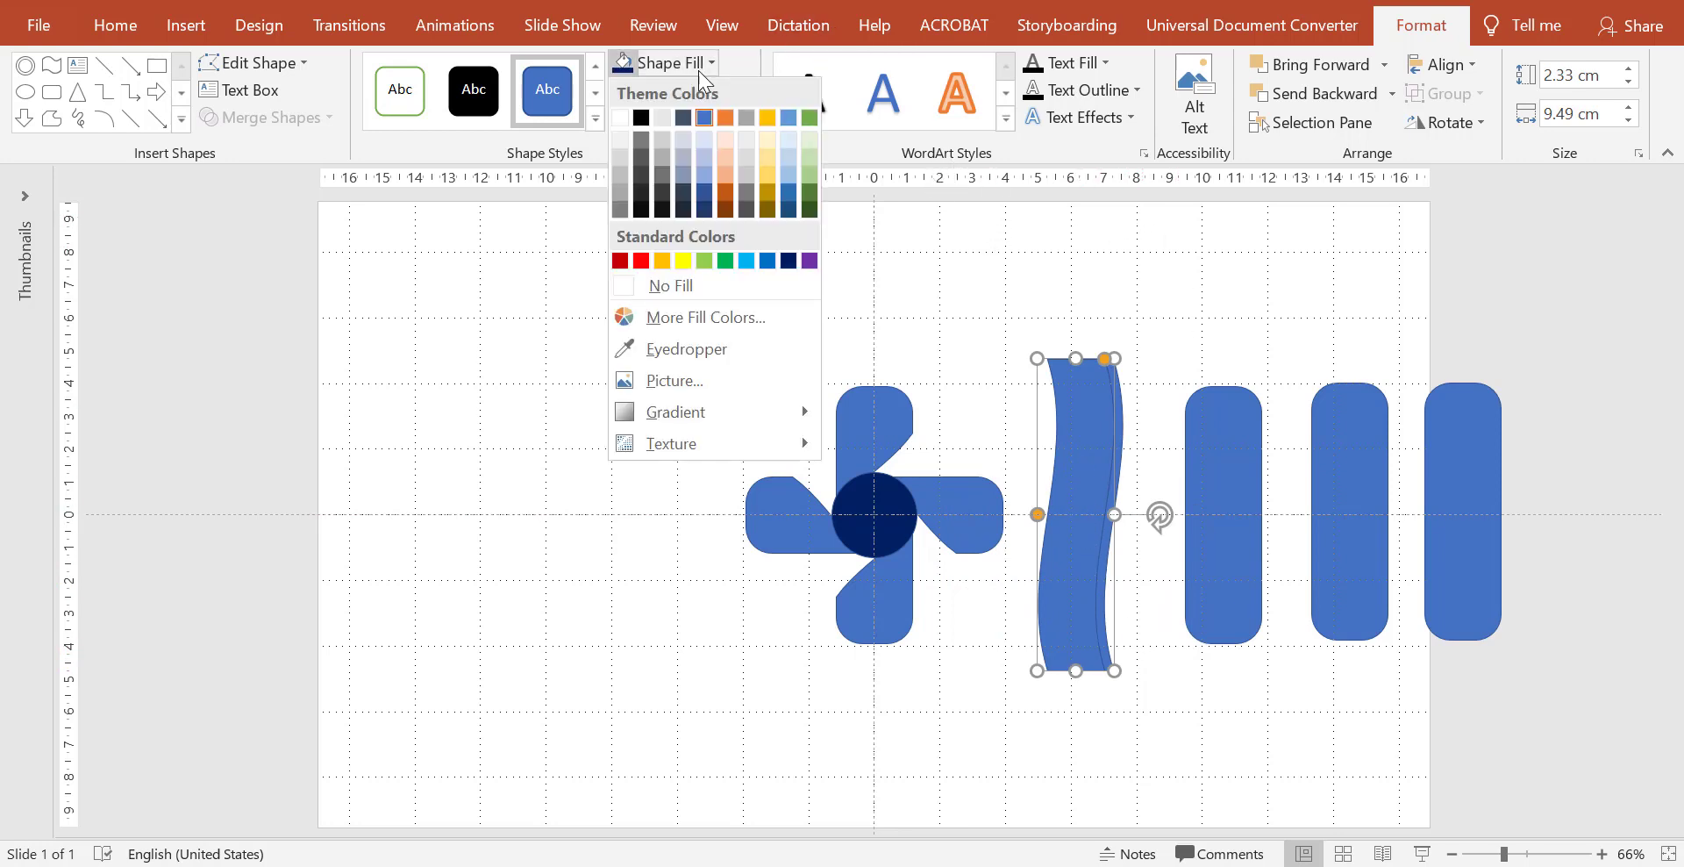
pyautogui.click(702, 141)
pyautogui.click(1159, 690)
pyautogui.click(1074, 614)
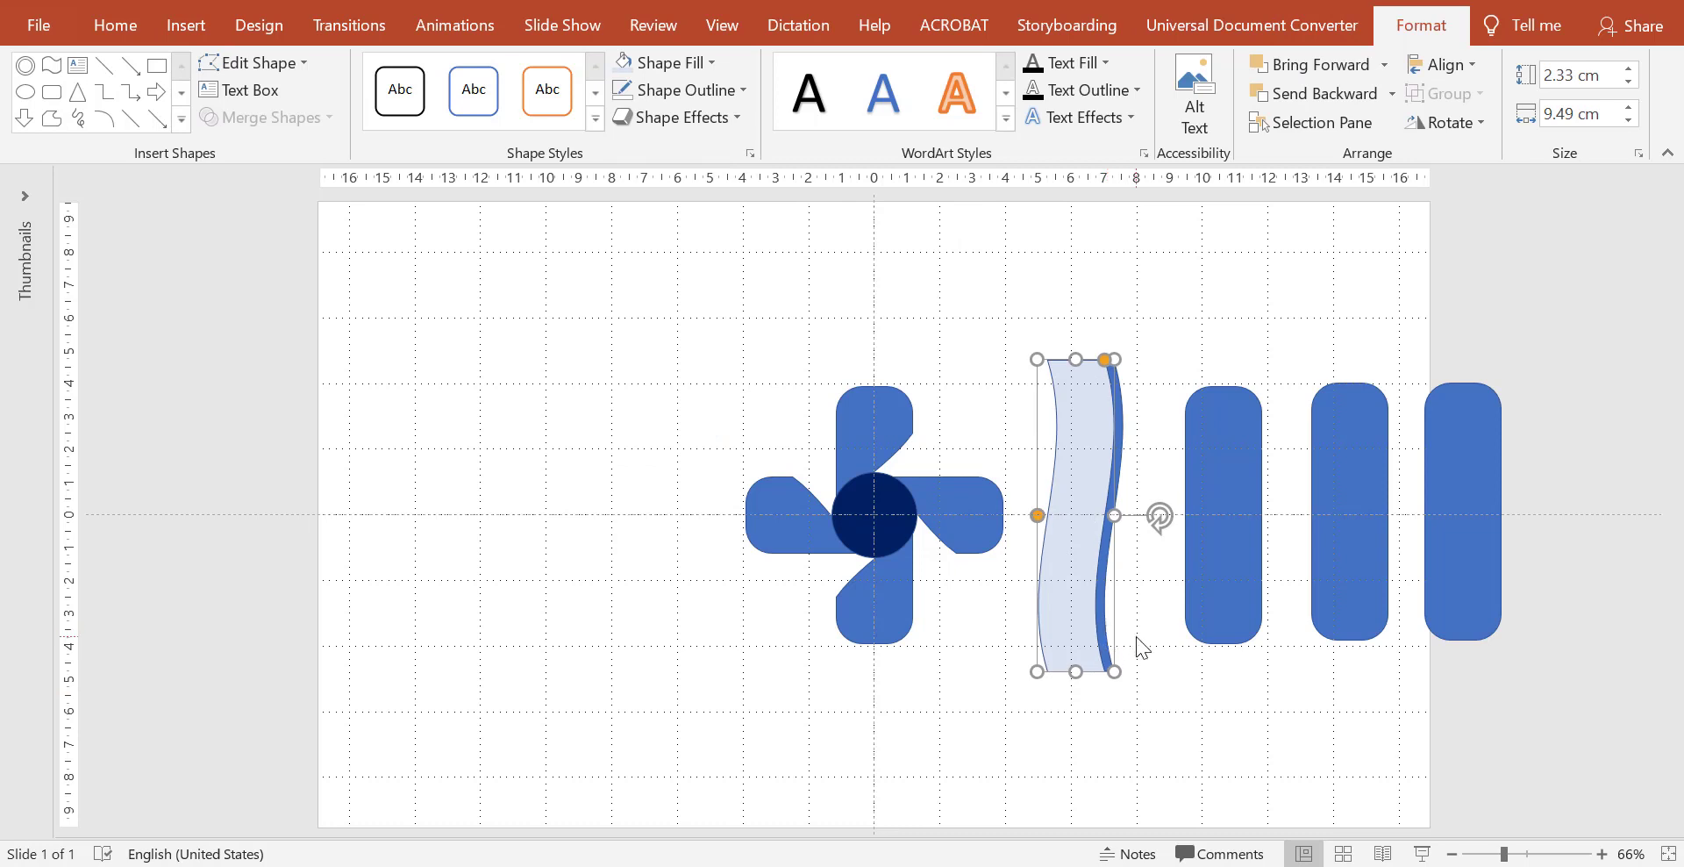
pyautogui.click(1136, 643)
pyautogui.click(1071, 593)
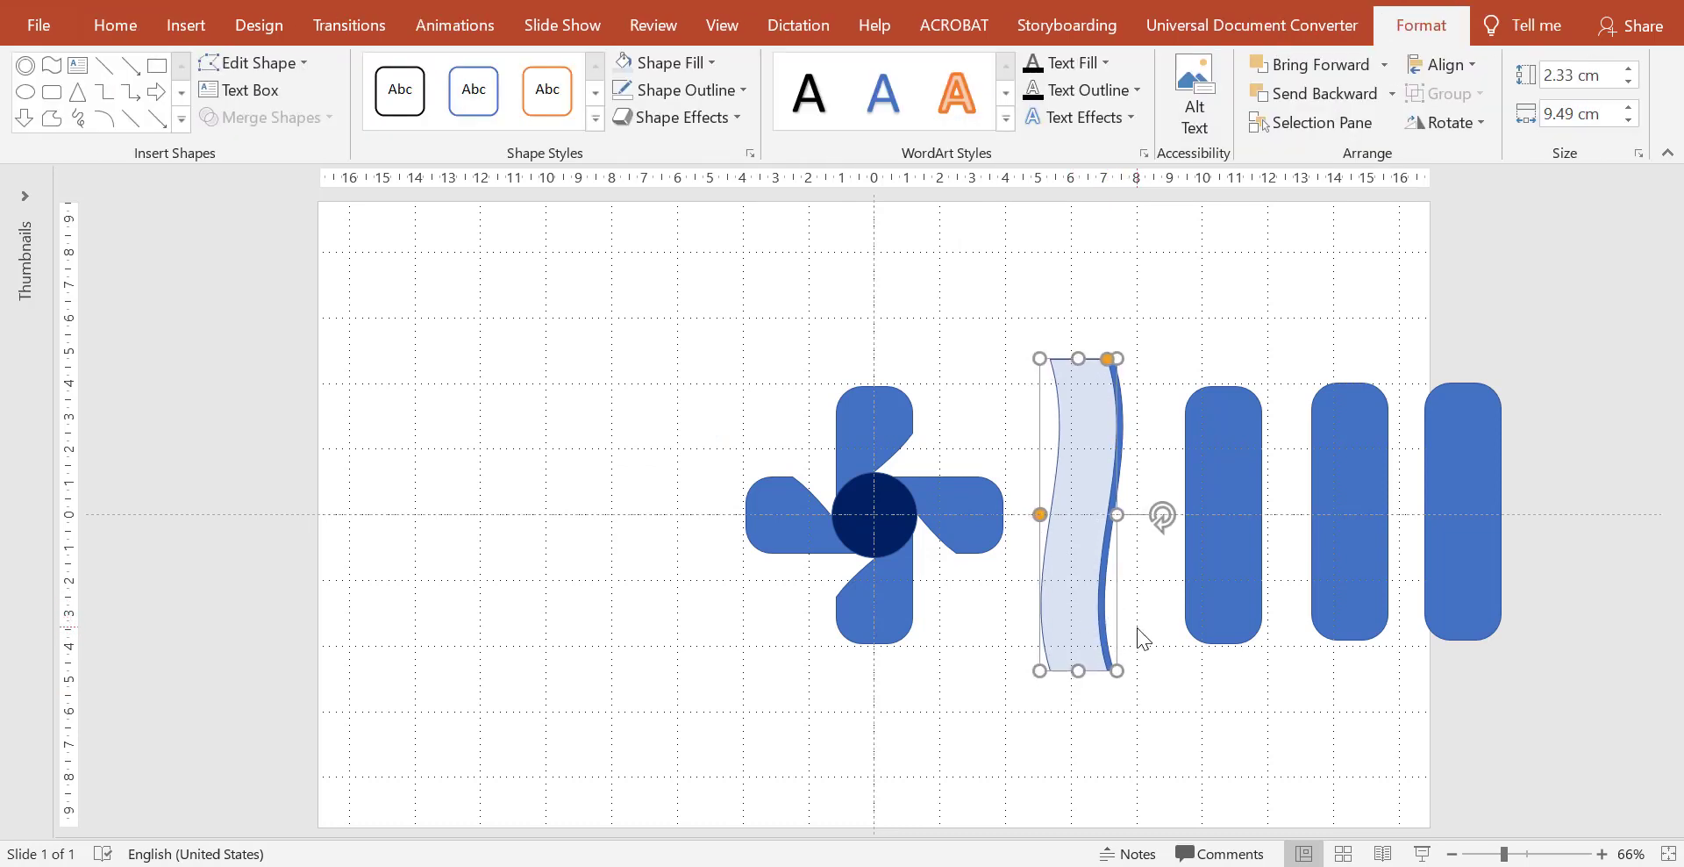
pyautogui.click(1145, 629)
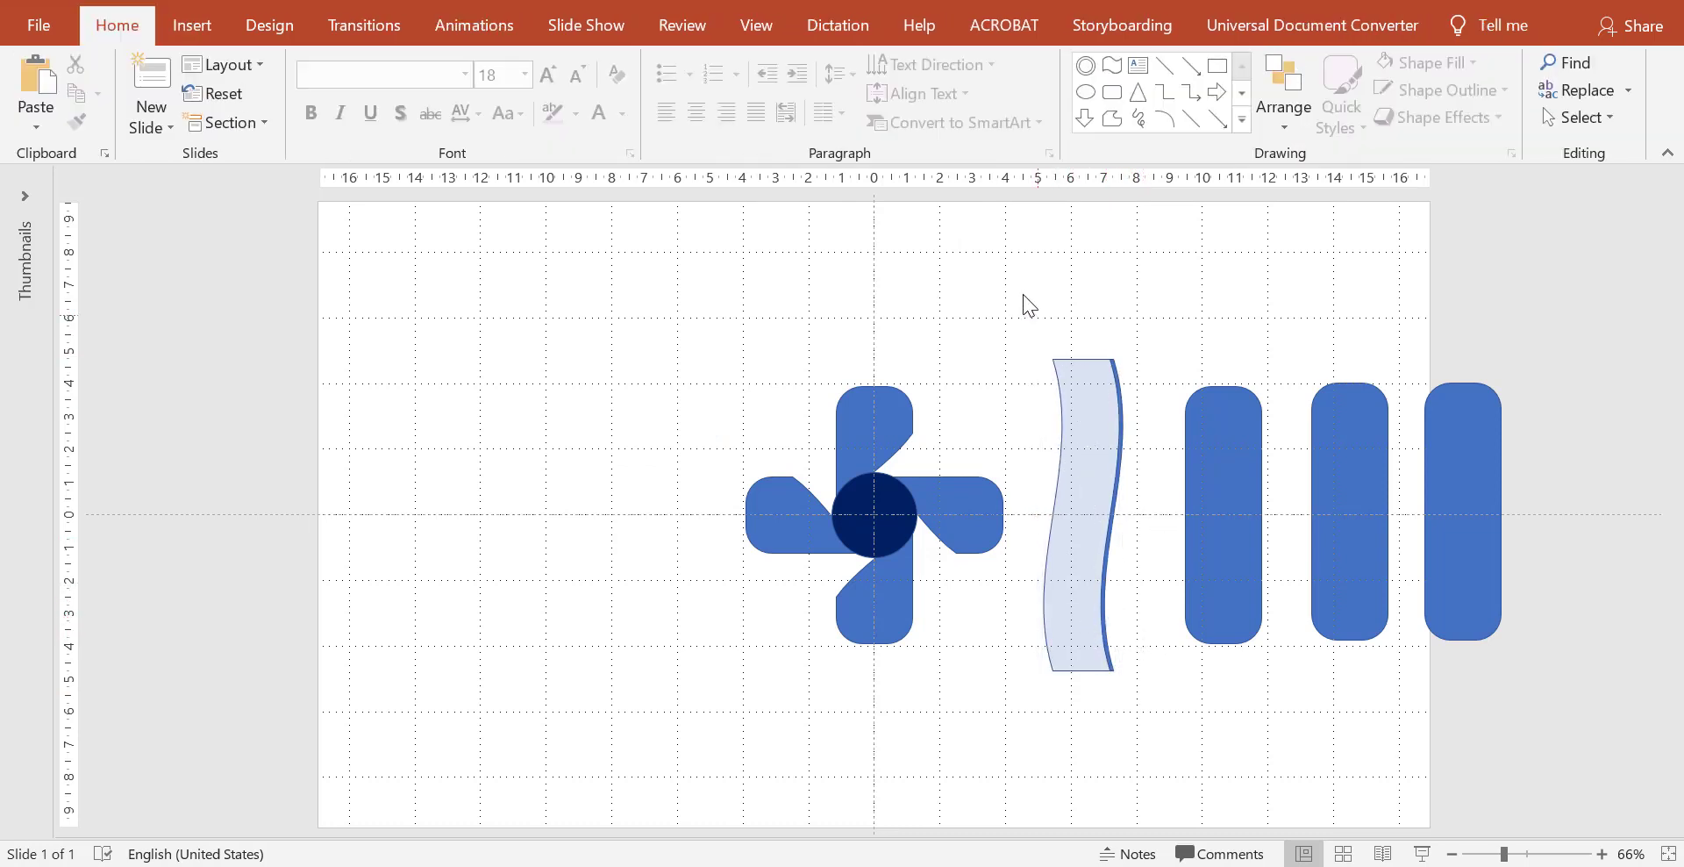
pyautogui.moveTo(1024, 294); pyautogui.dragTo(1163, 746)
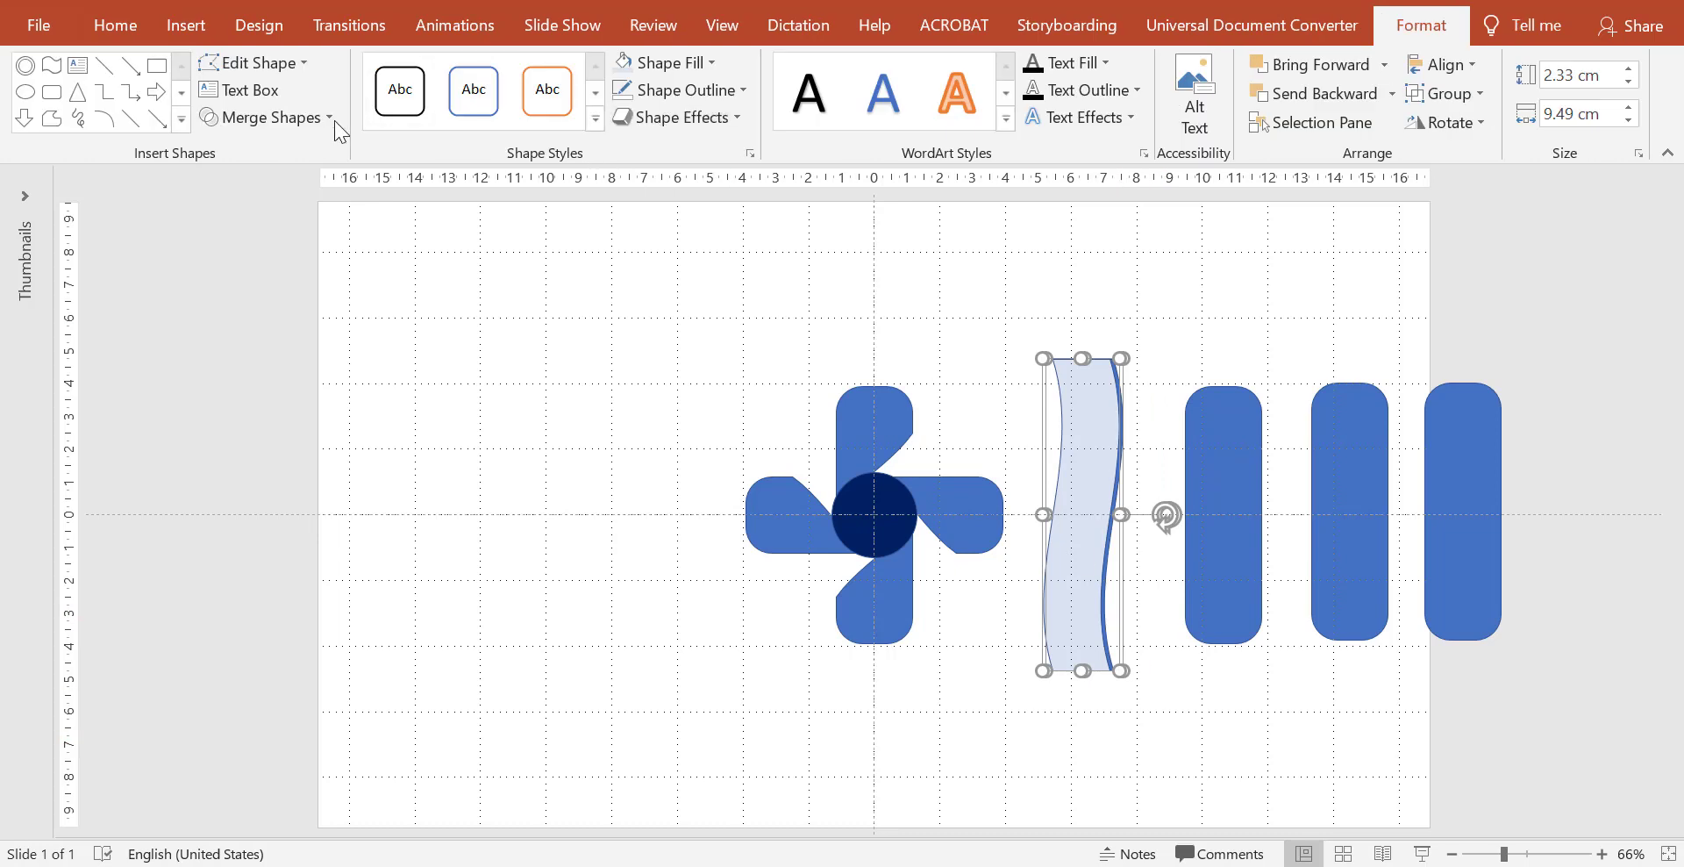
# Step: Fragment the wave into two thin curves and delete the left one
pyautogui.click(332, 118)
pyautogui.click(266, 197)
pyautogui.click(1040, 741)
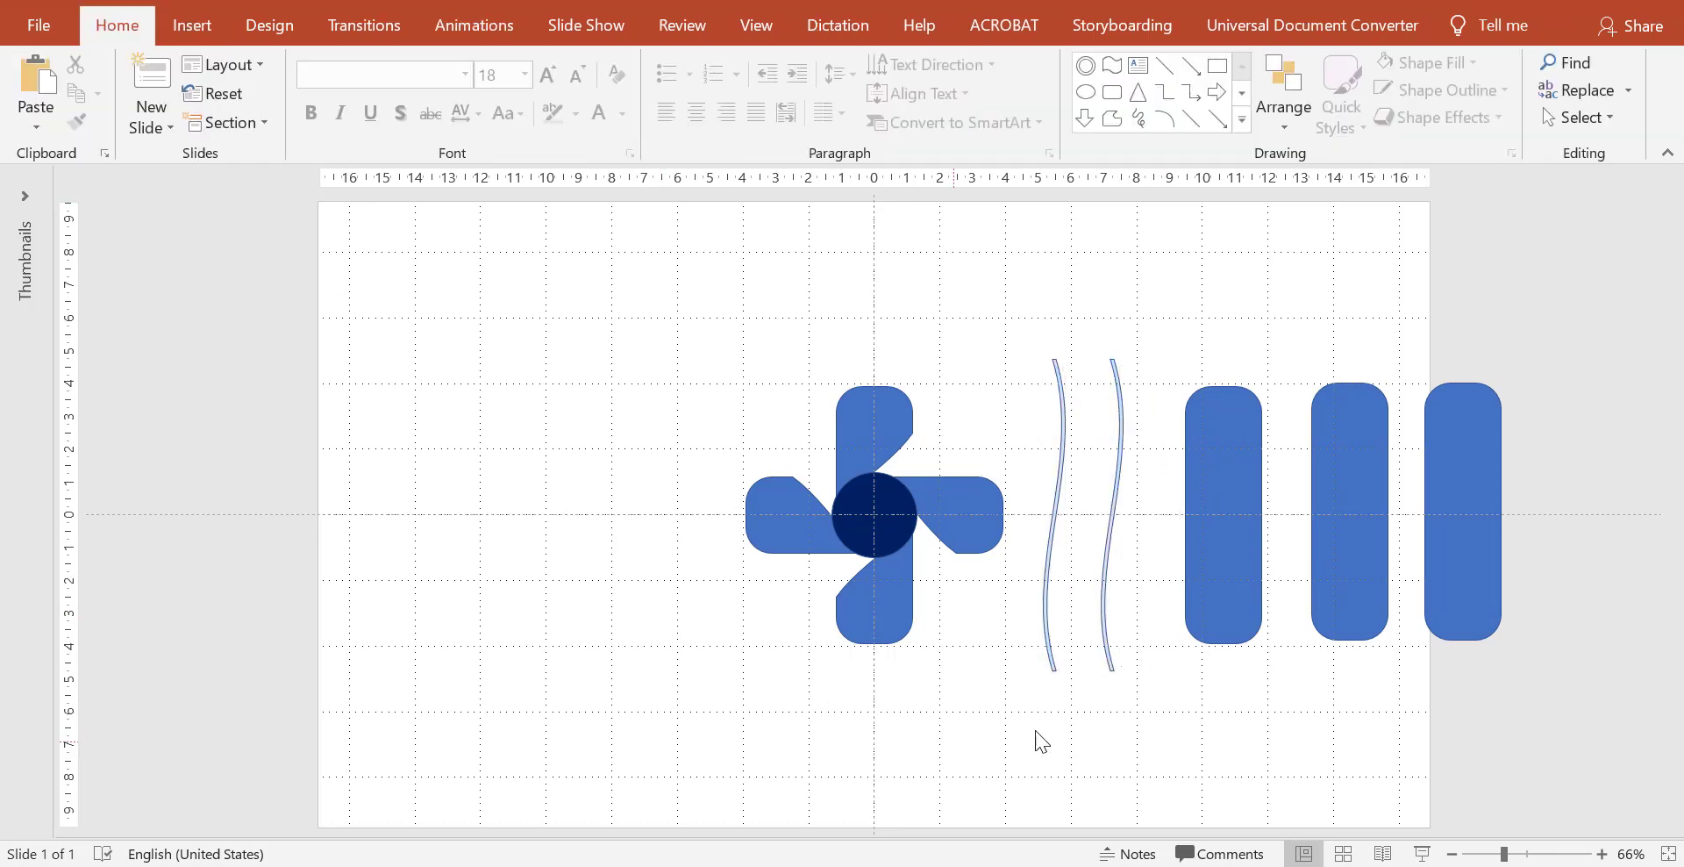
pyautogui.click(1057, 668)
pyautogui.press('Delete')
# Step: Give the remaining curve a black fill and no outline
pyautogui.click(1104, 605)
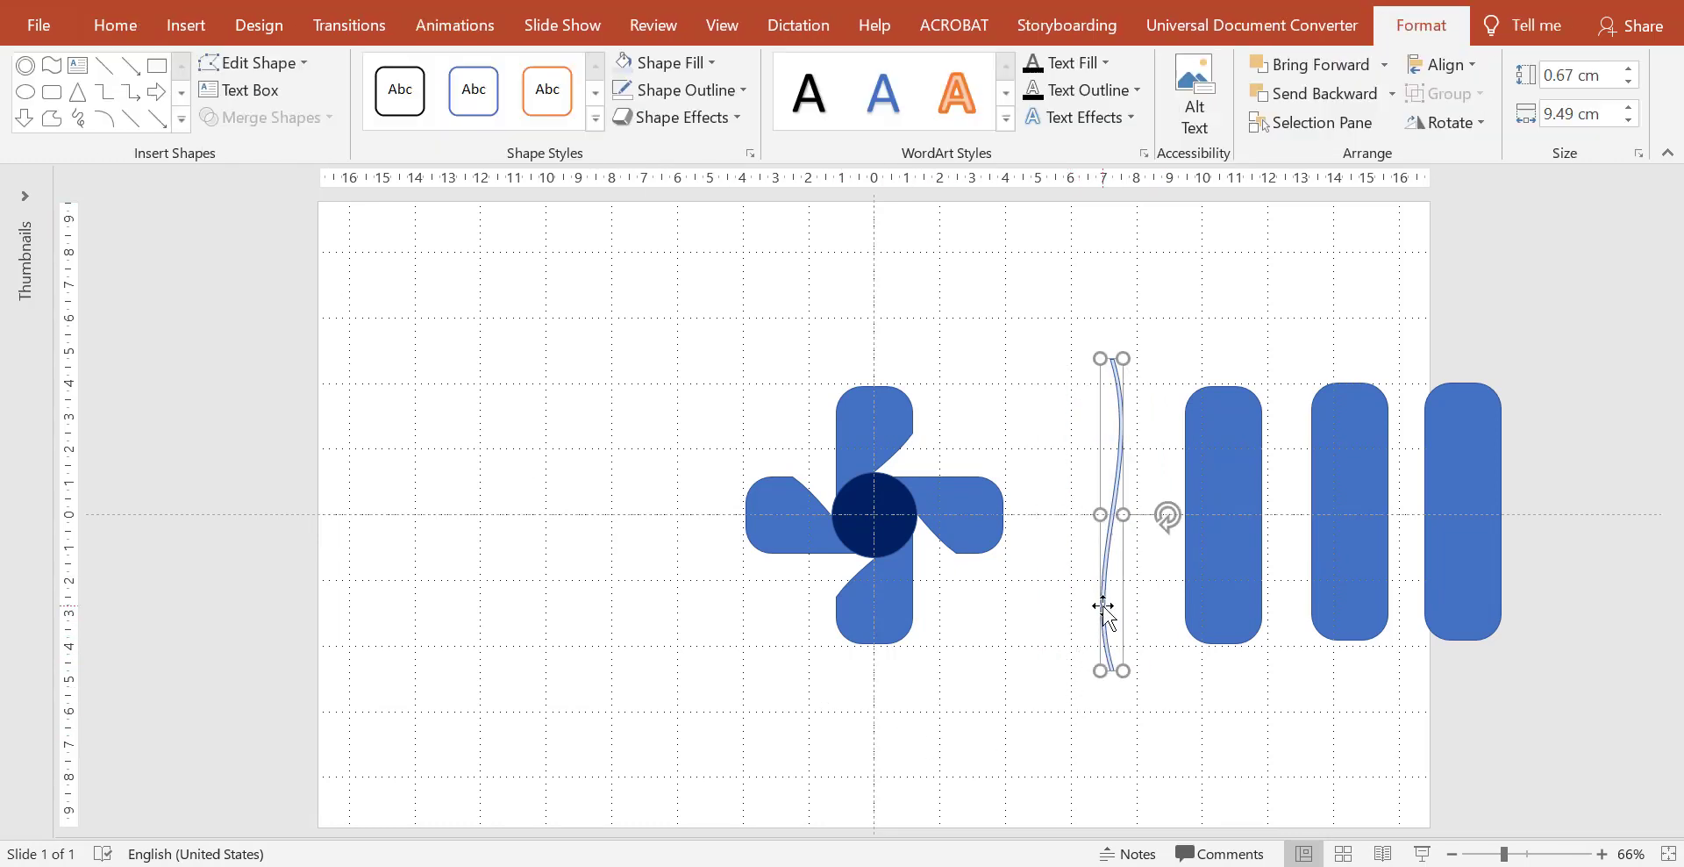
pyautogui.click(644, 65)
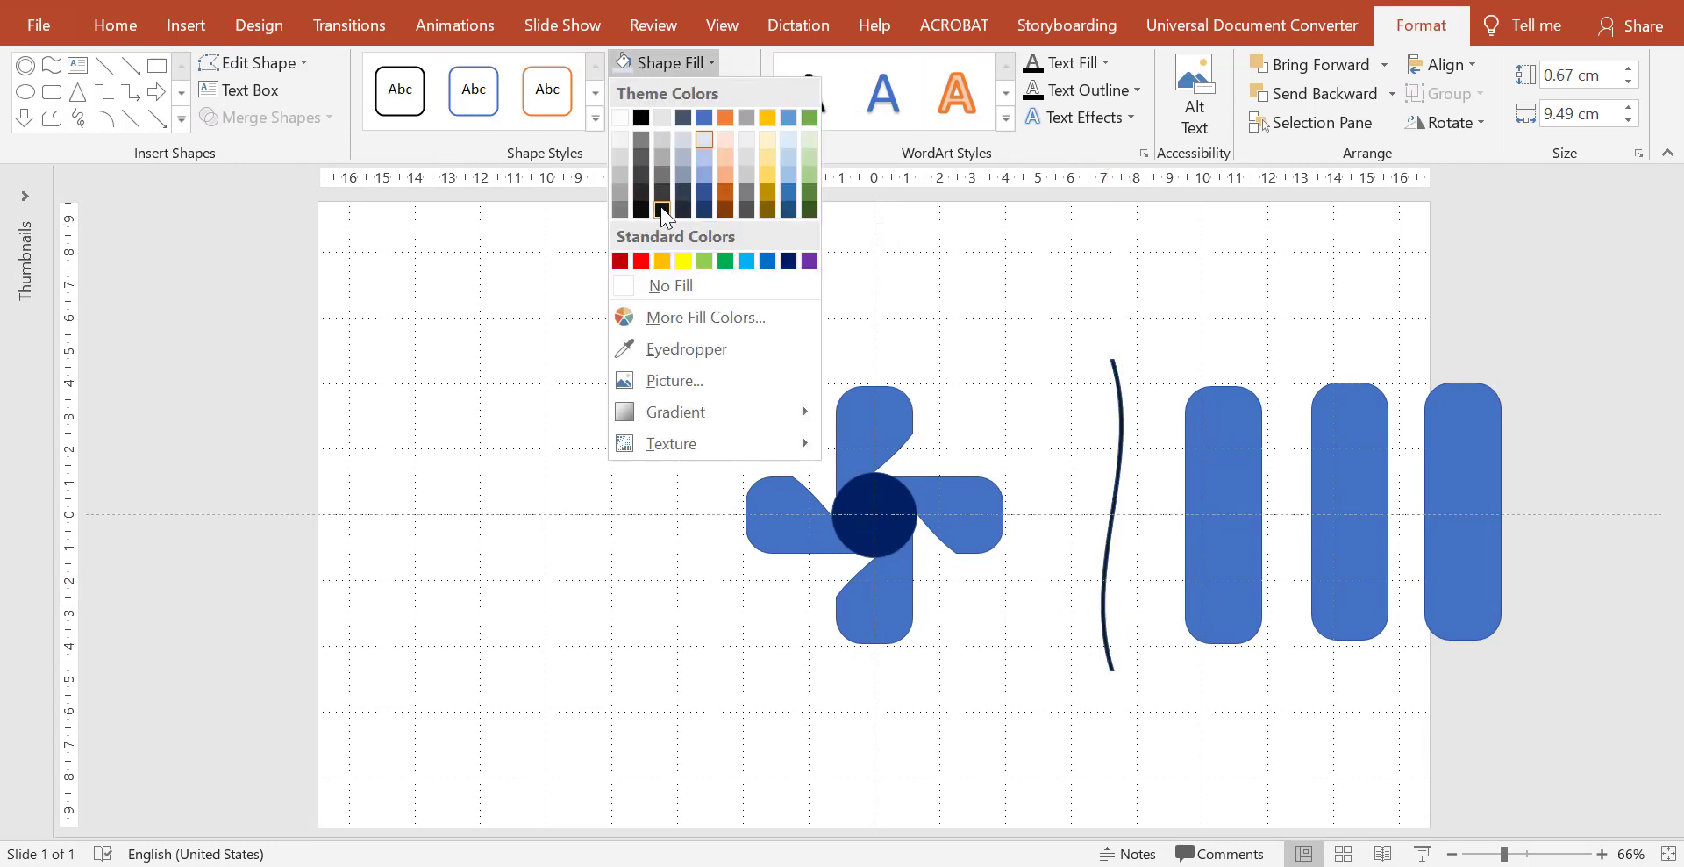
pyautogui.click(665, 211)
pyautogui.click(665, 92)
pyautogui.click(698, 304)
pyautogui.press('Tab')
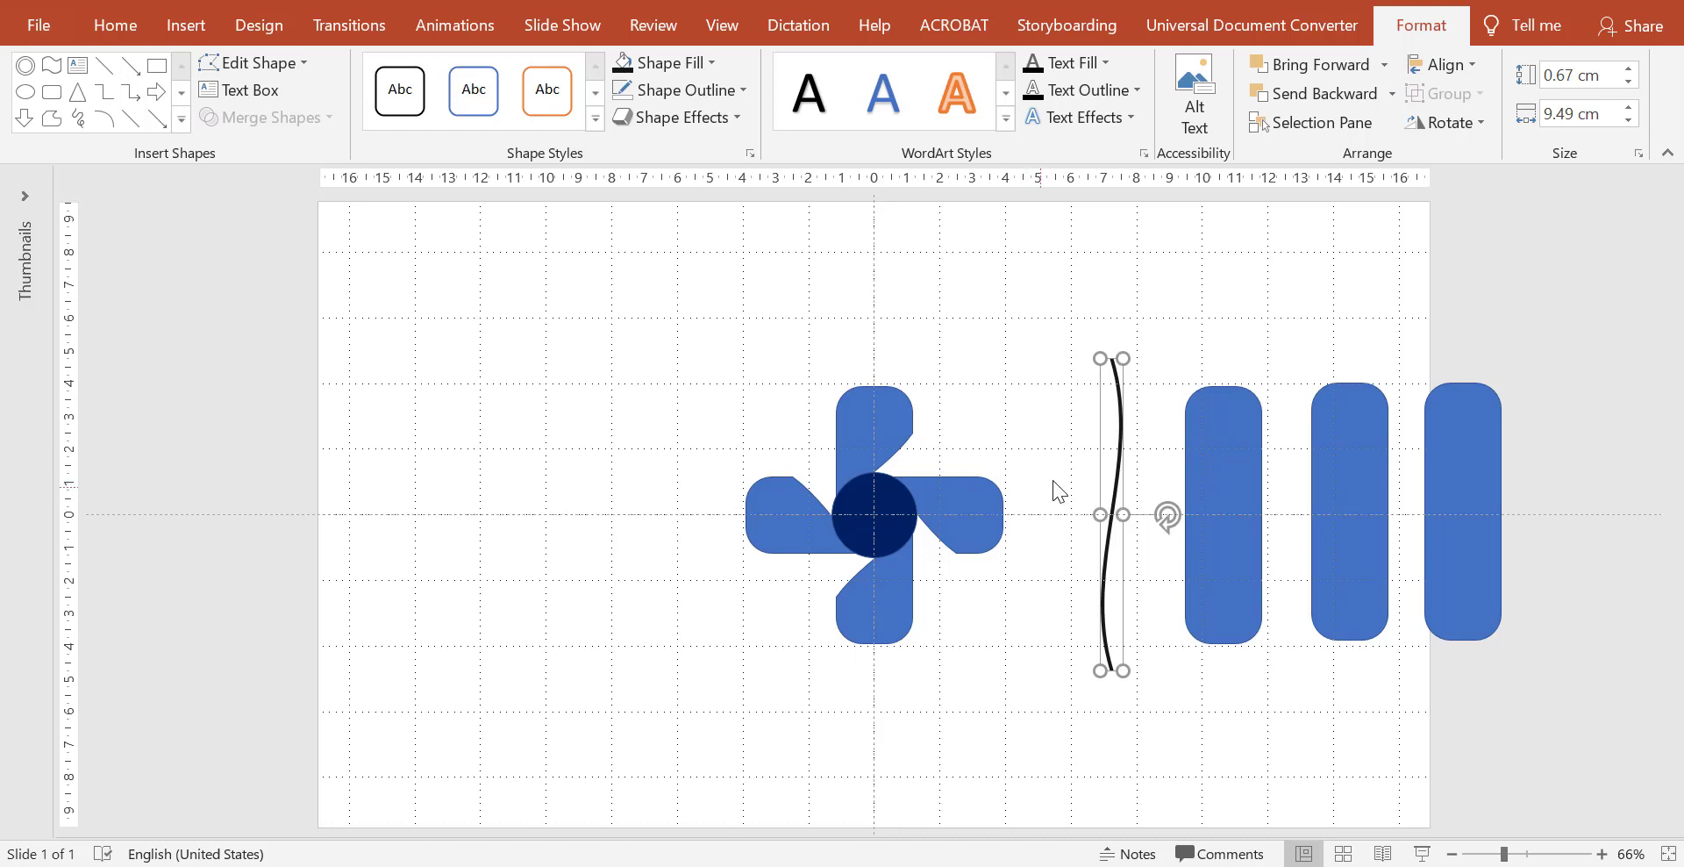
# Step: Move the black curve to the fan's centre, paste a copy and rotate it horizontal
pyautogui.moveTo(1106, 478); pyautogui.dragTo(877, 477)
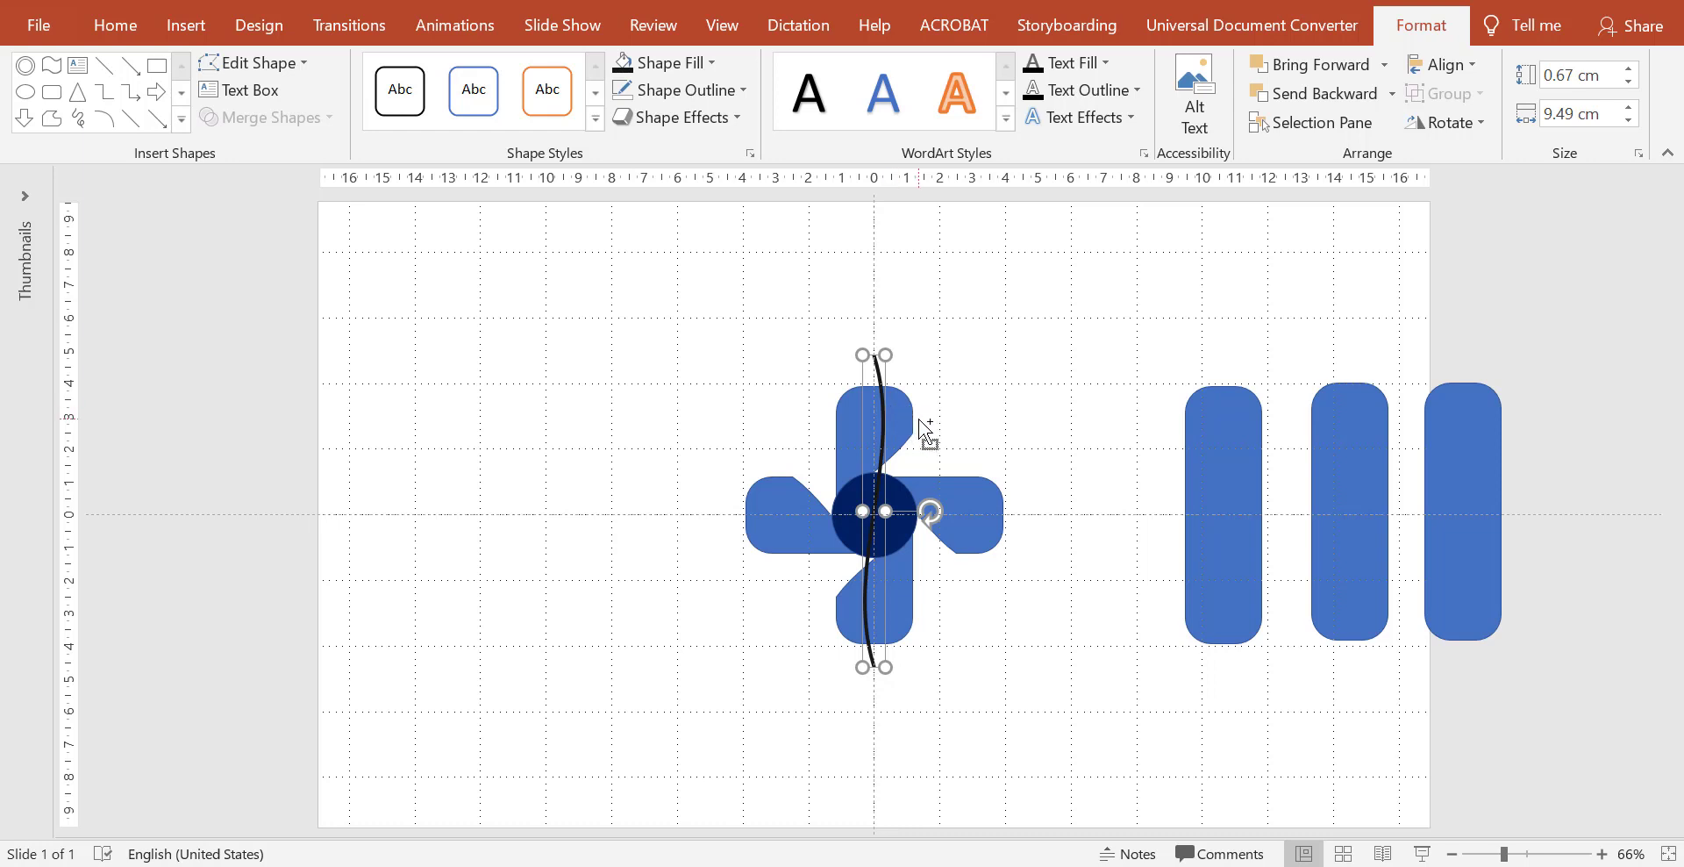
pyautogui.rightClick(878, 373)
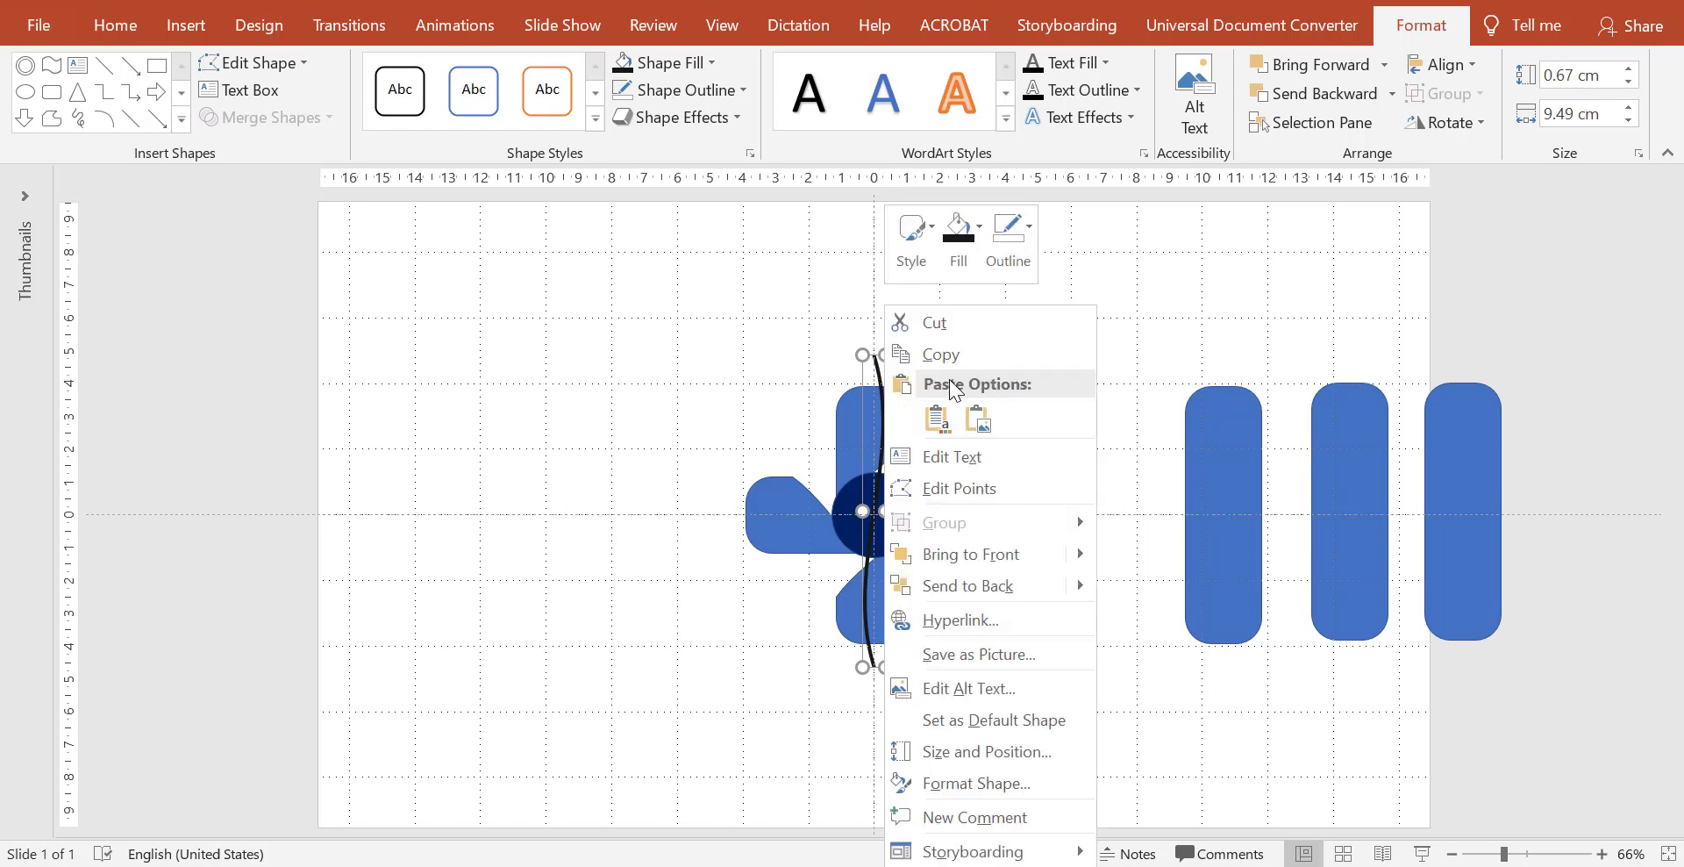
pyautogui.click(944, 353)
pyautogui.rightClick(987, 302)
pyautogui.click(1039, 347)
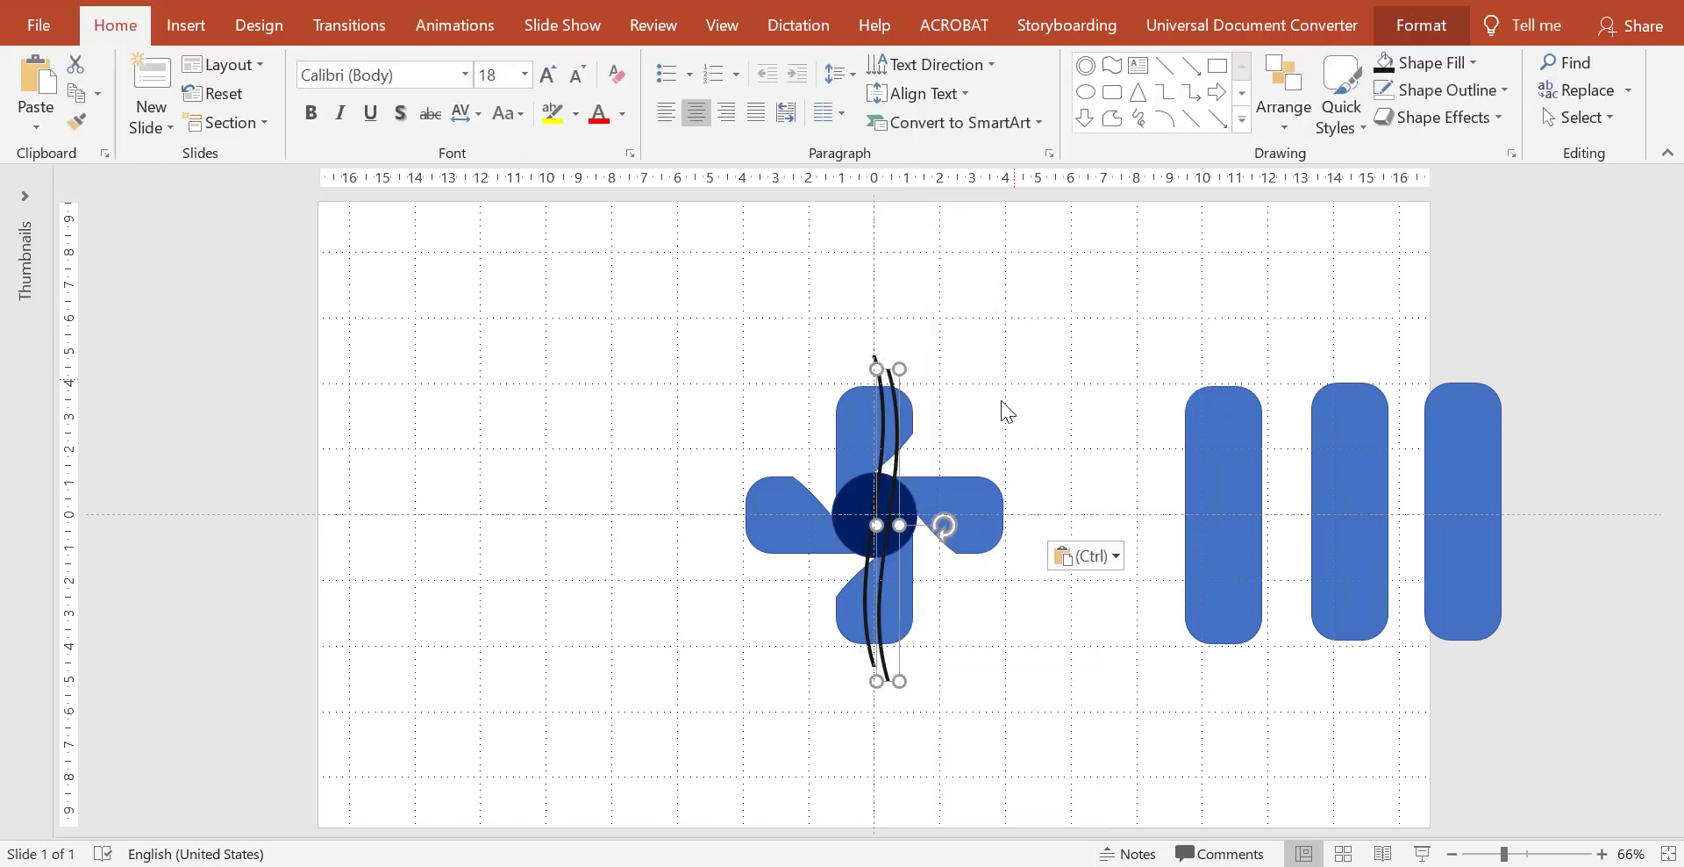
pyautogui.moveTo(899, 487); pyautogui.dragTo(880, 453)
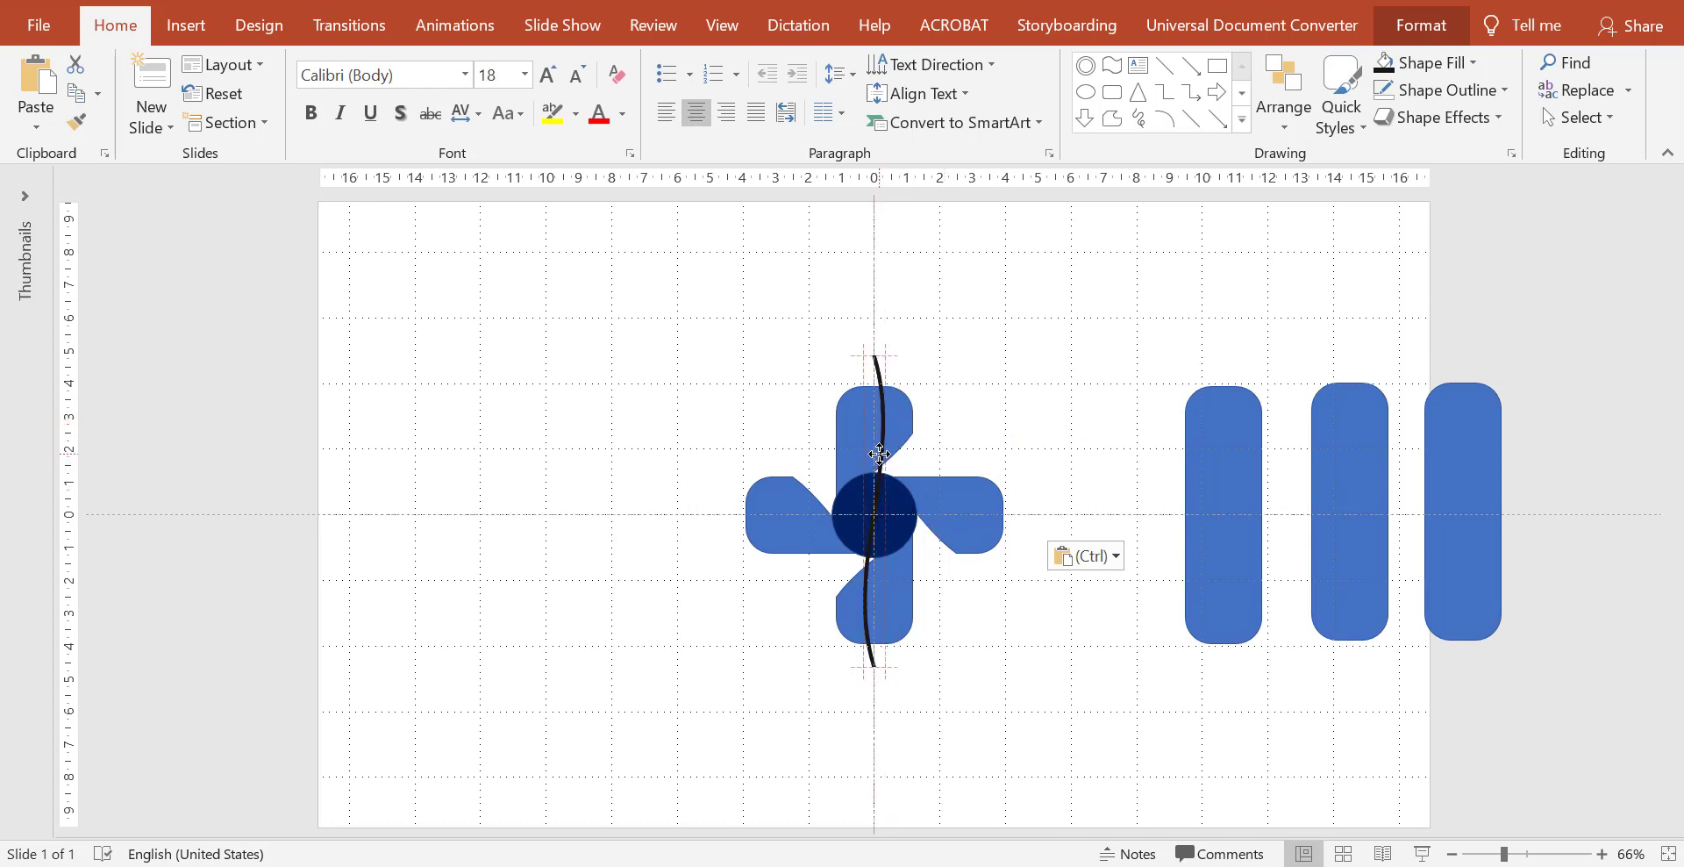
pyautogui.moveTo(929, 501)
pyautogui.mouseDown()
pyautogui.moveTo(845, 566)
pyautogui.moveTo(879, 567)
pyautogui.mouseUp()
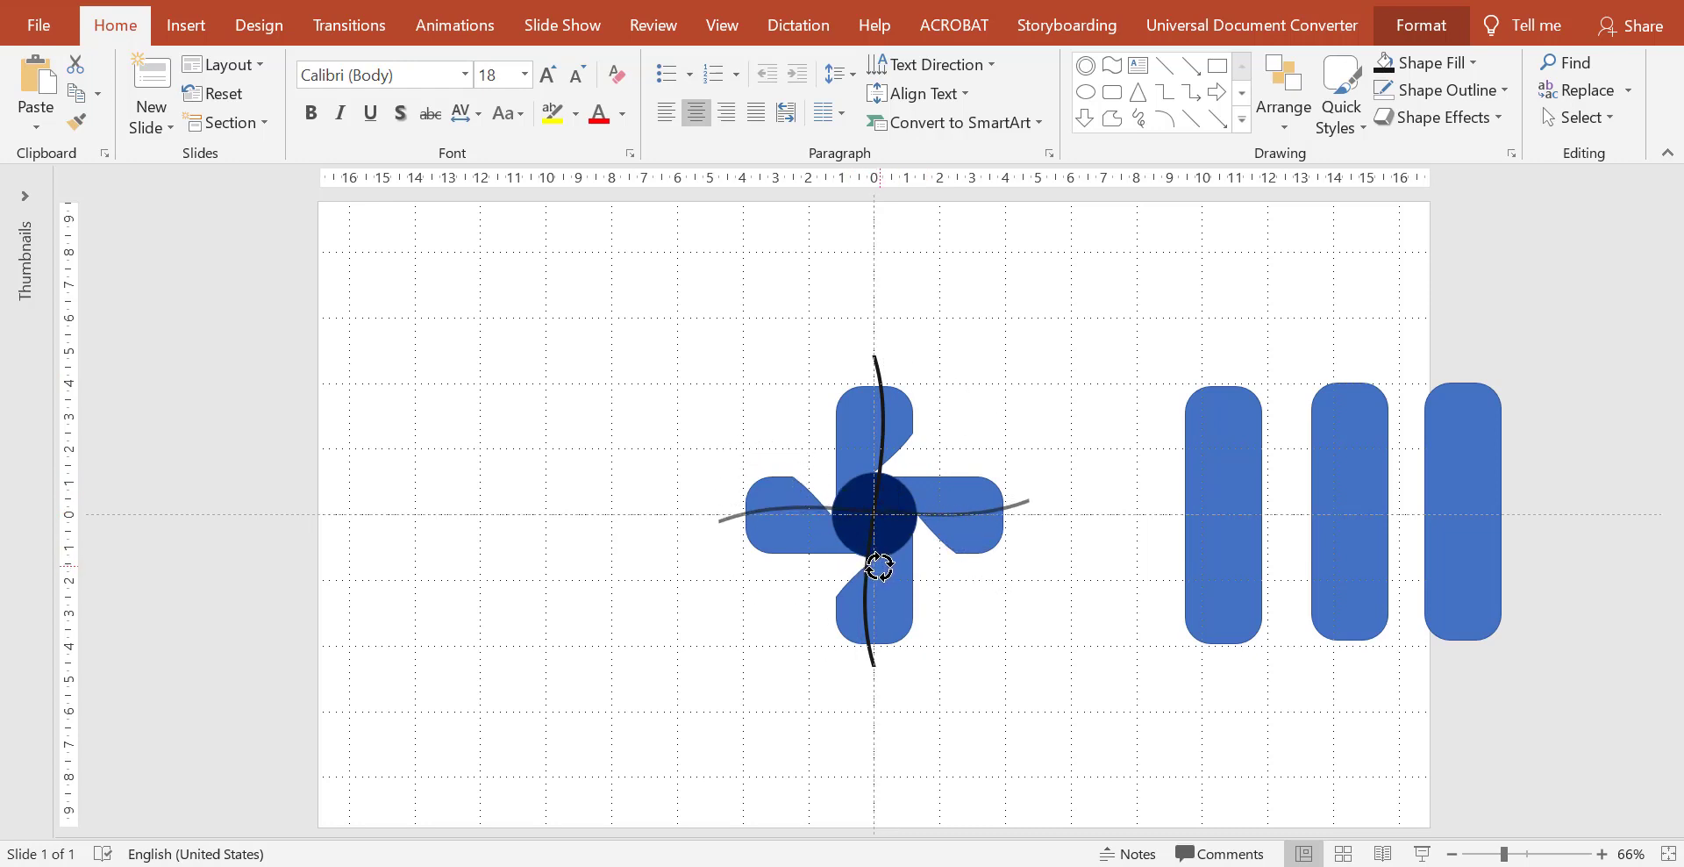
pyautogui.moveTo(879, 567); pyautogui.dragTo(879, 566)
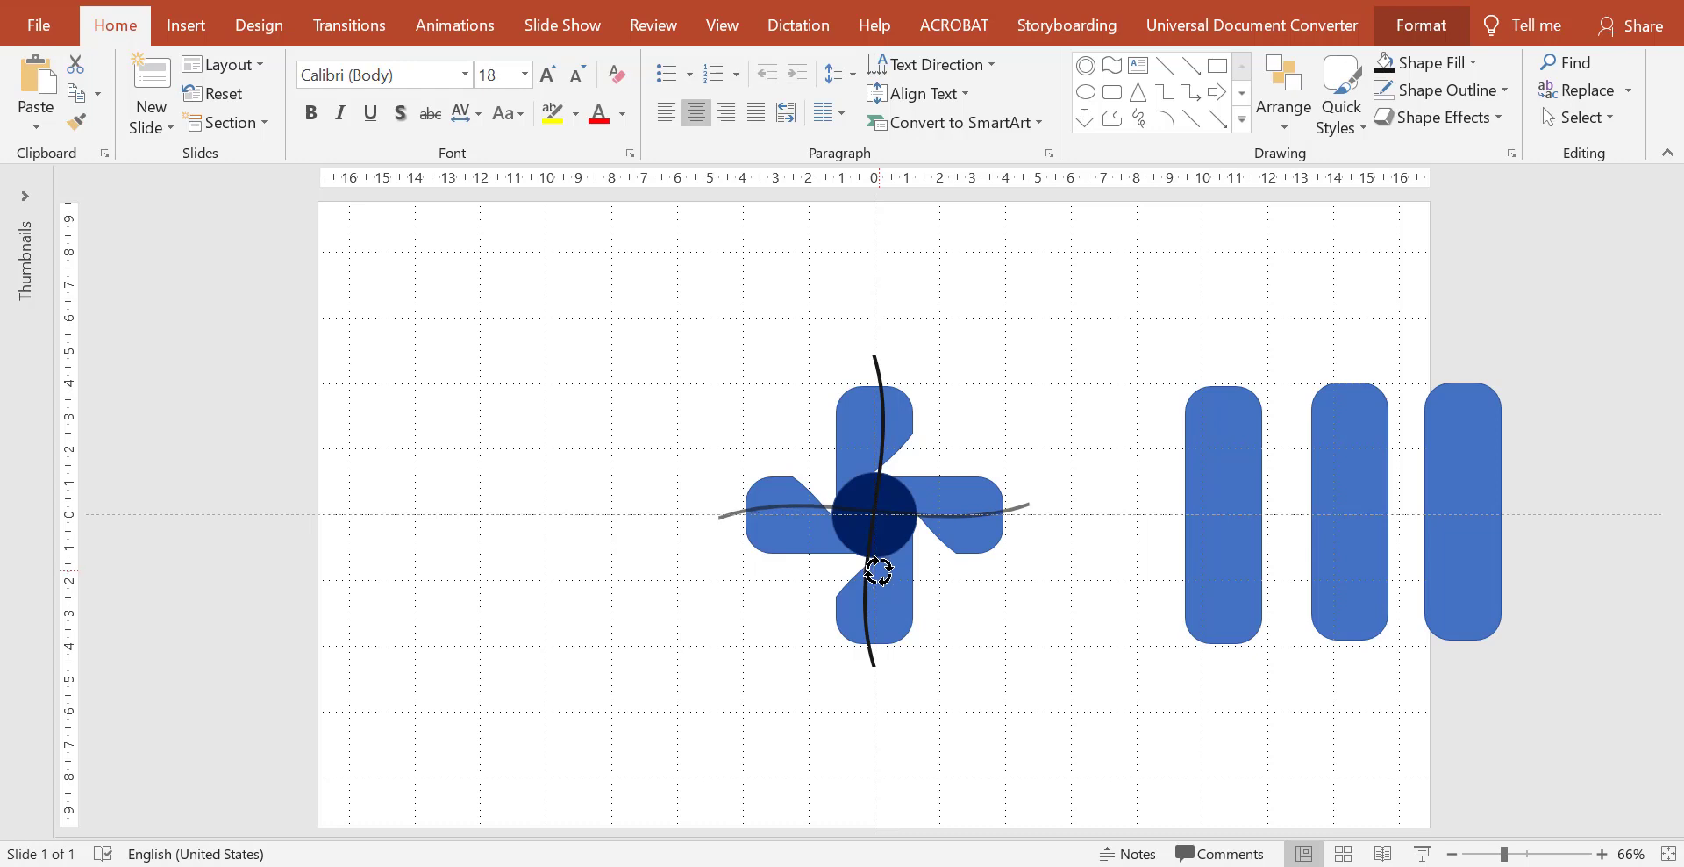
# Step: Select both curves and move them left of the pinwheel
pyautogui.keyDown('shift'); pyautogui.click(879, 386); pyautogui.keyUp('shift')
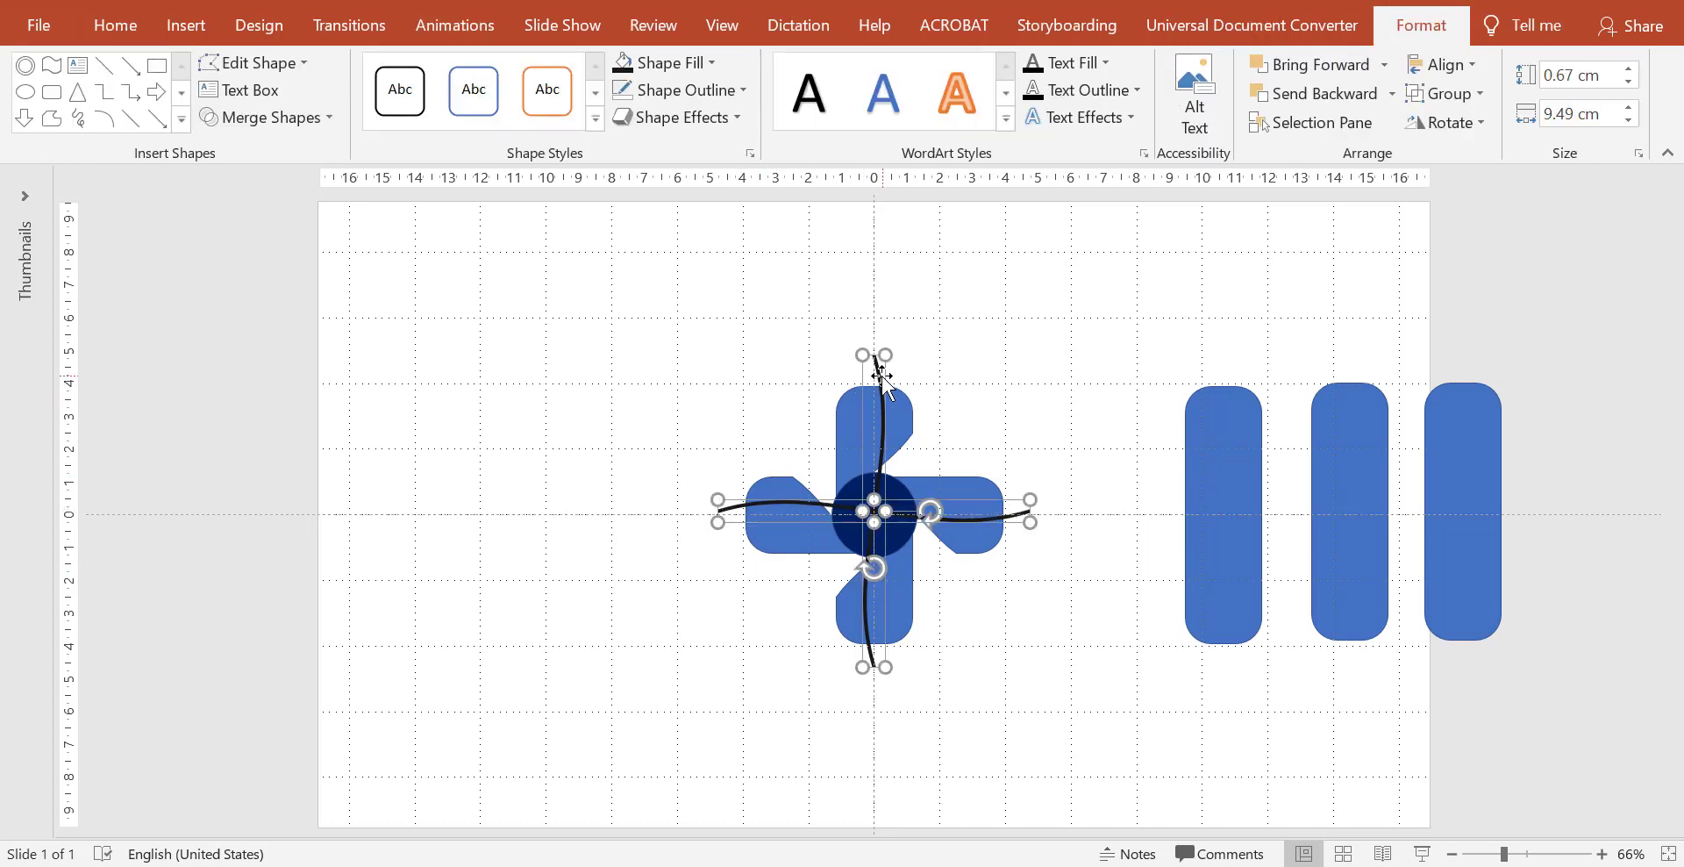
pyautogui.moveTo(852, 382); pyautogui.dragTo(551, 375)
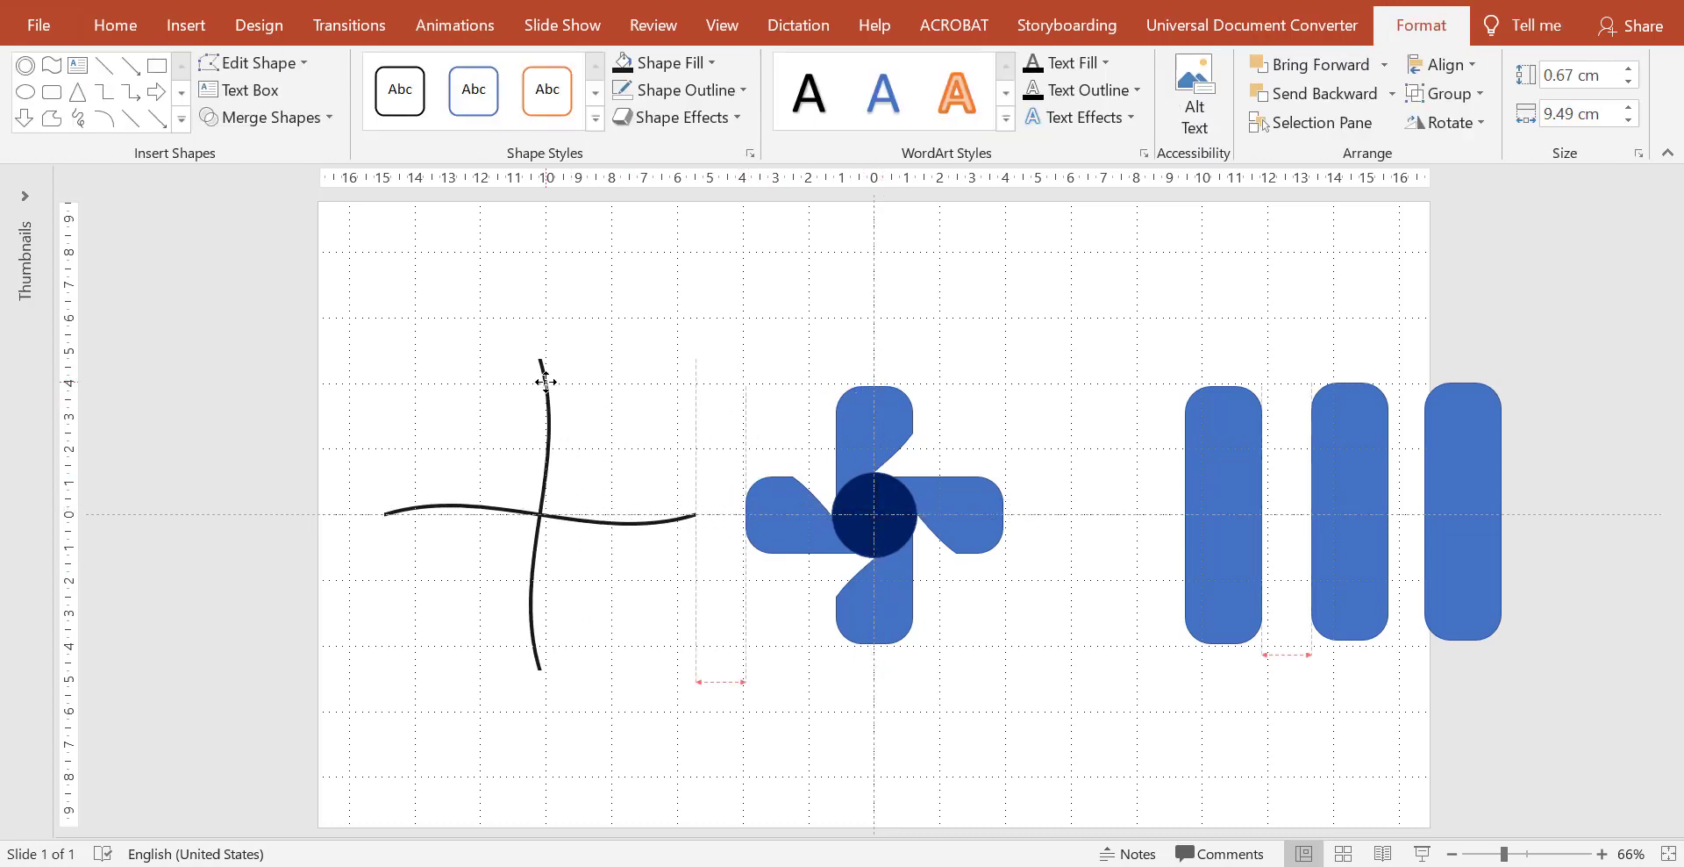
pyautogui.click(274, 121)
# Step: Union the two curves into one cross and paste a copy exactly over it
pyautogui.click(263, 149)
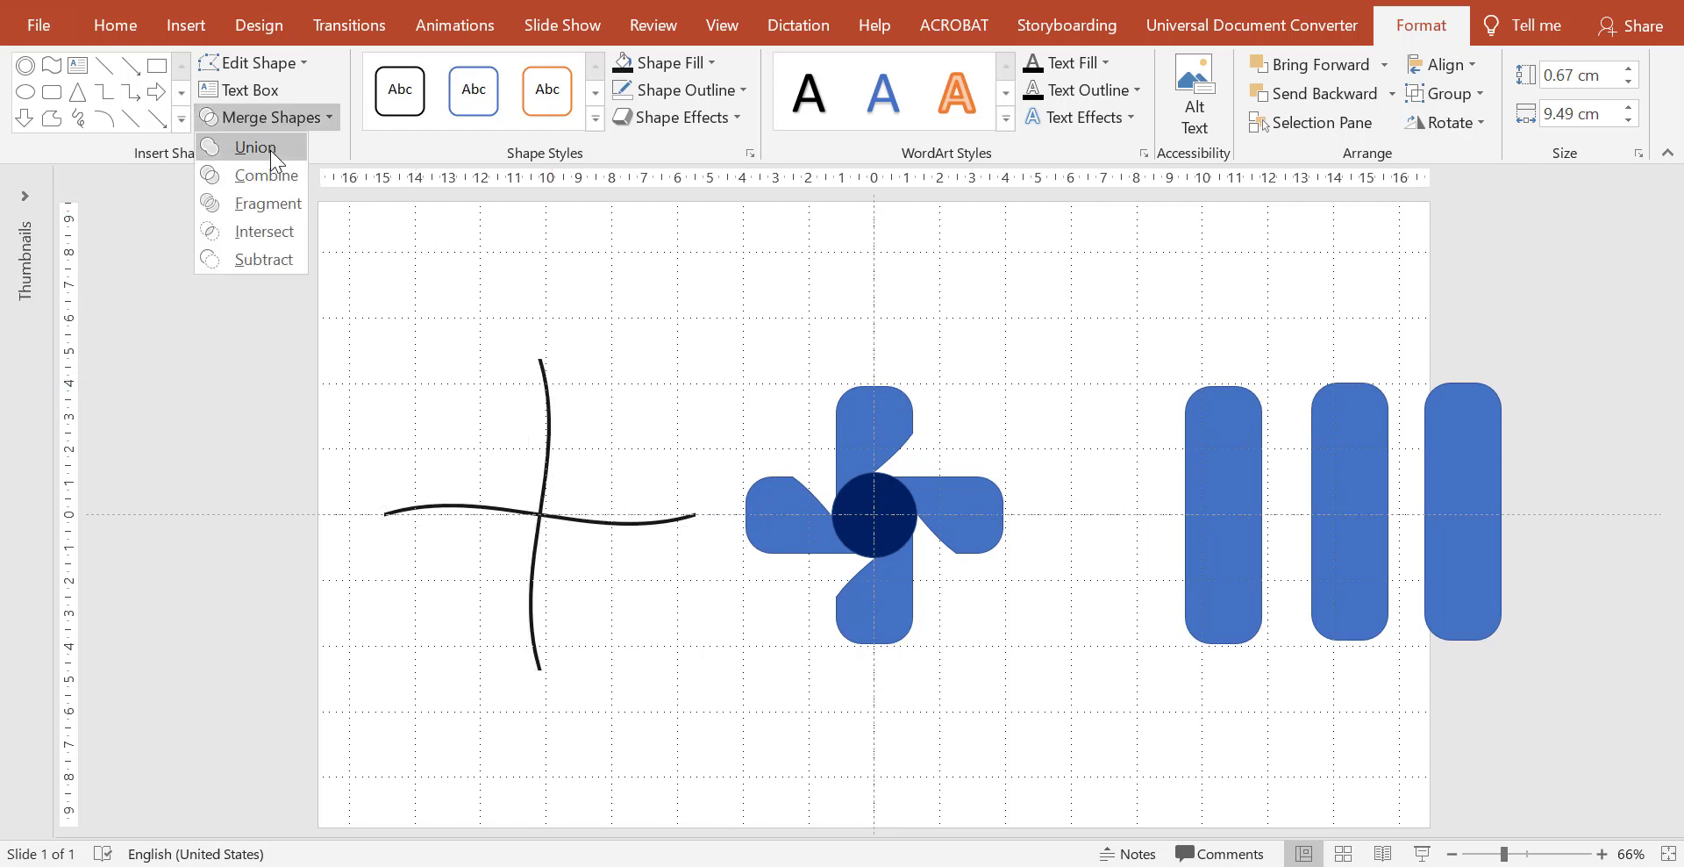
pyautogui.rightClick(580, 360)
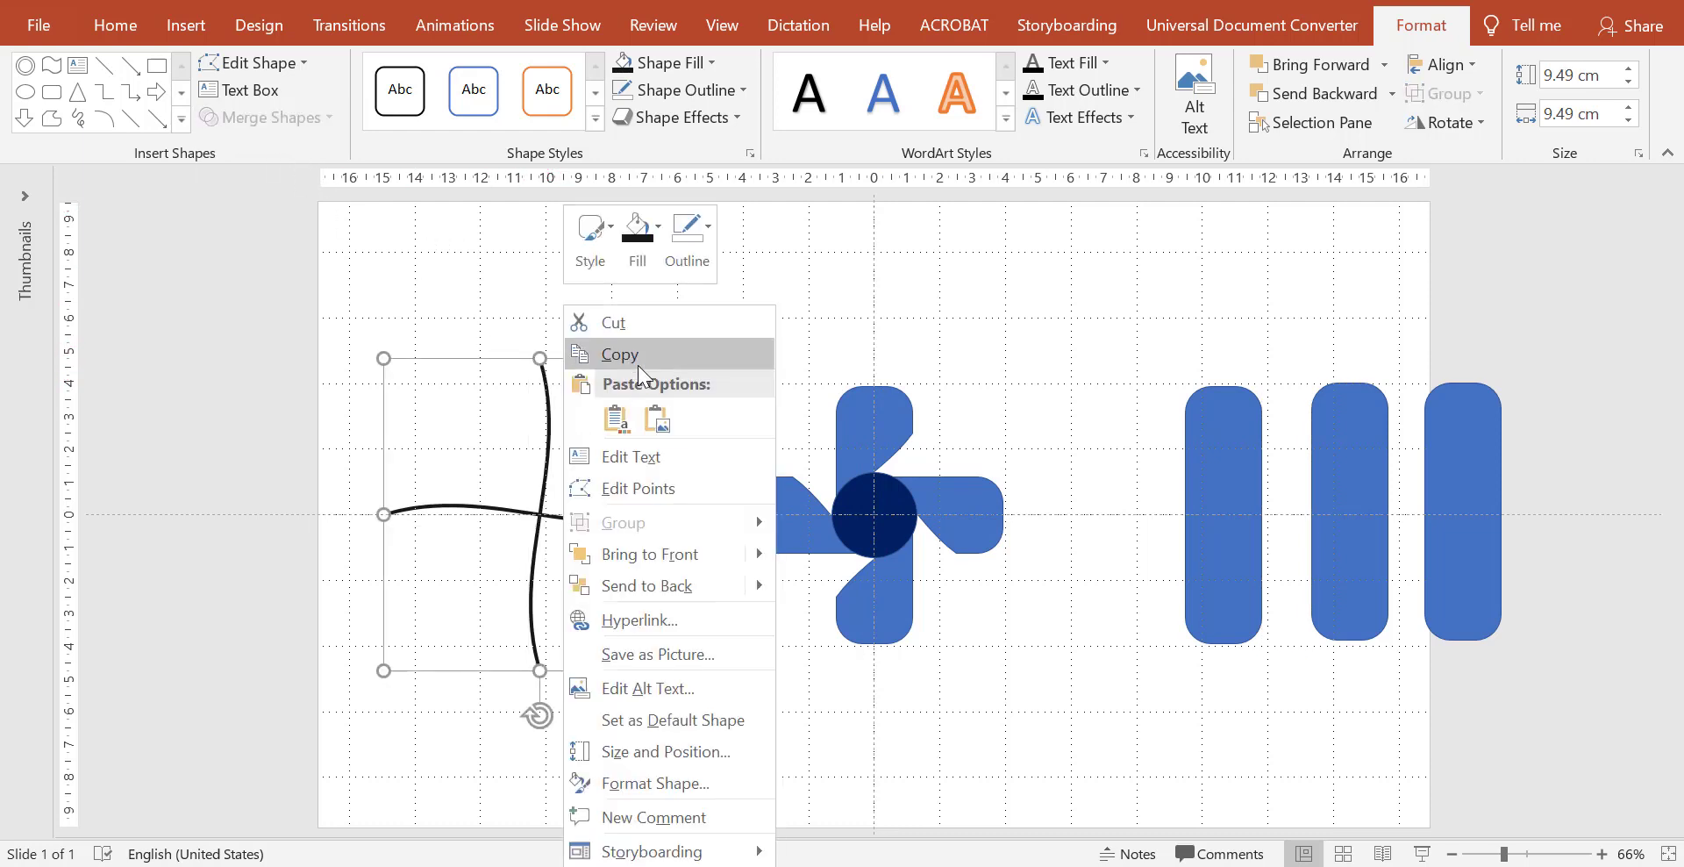
pyautogui.click(638, 351)
pyautogui.rightClick(594, 310)
pyautogui.click(628, 363)
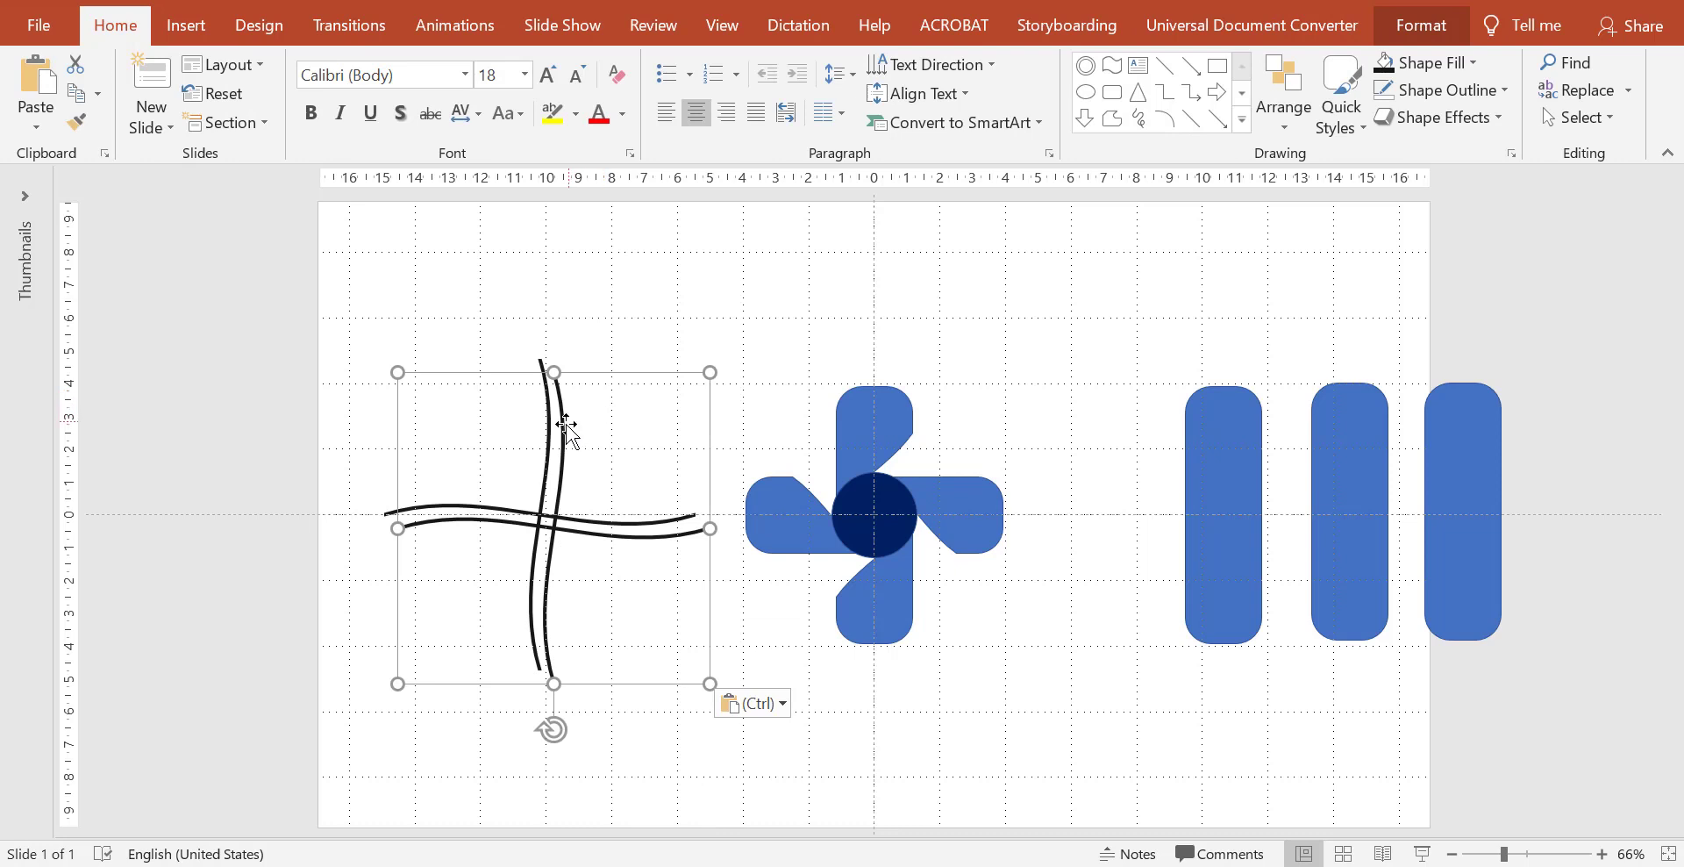
pyautogui.moveTo(565, 426); pyautogui.dragTo(550, 413)
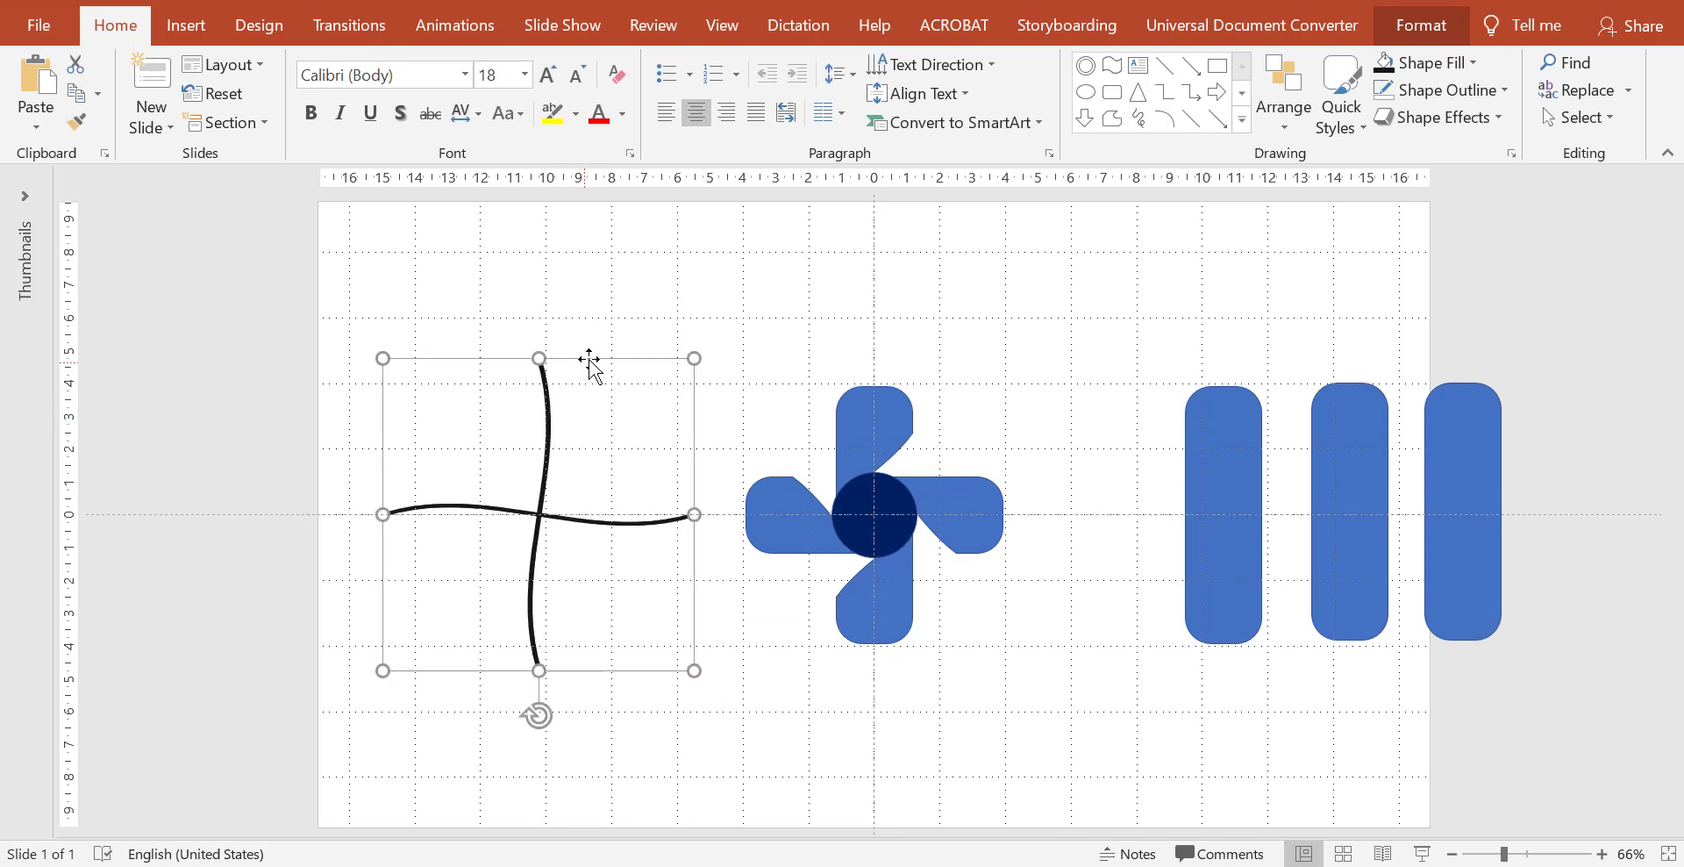
# Step: Rotate the copy about 45 degrees to a diagonal and select both crosses
pyautogui.moveTo(538, 714)
pyautogui.mouseDown()
pyautogui.moveTo(419, 625)
pyautogui.moveTo(456, 694)
pyautogui.mouseUp()
pyautogui.moveTo(463, 707)
pyautogui.mouseDown()
pyautogui.moveTo(413, 620)
pyautogui.moveTo(415, 634)
pyautogui.mouseUp()
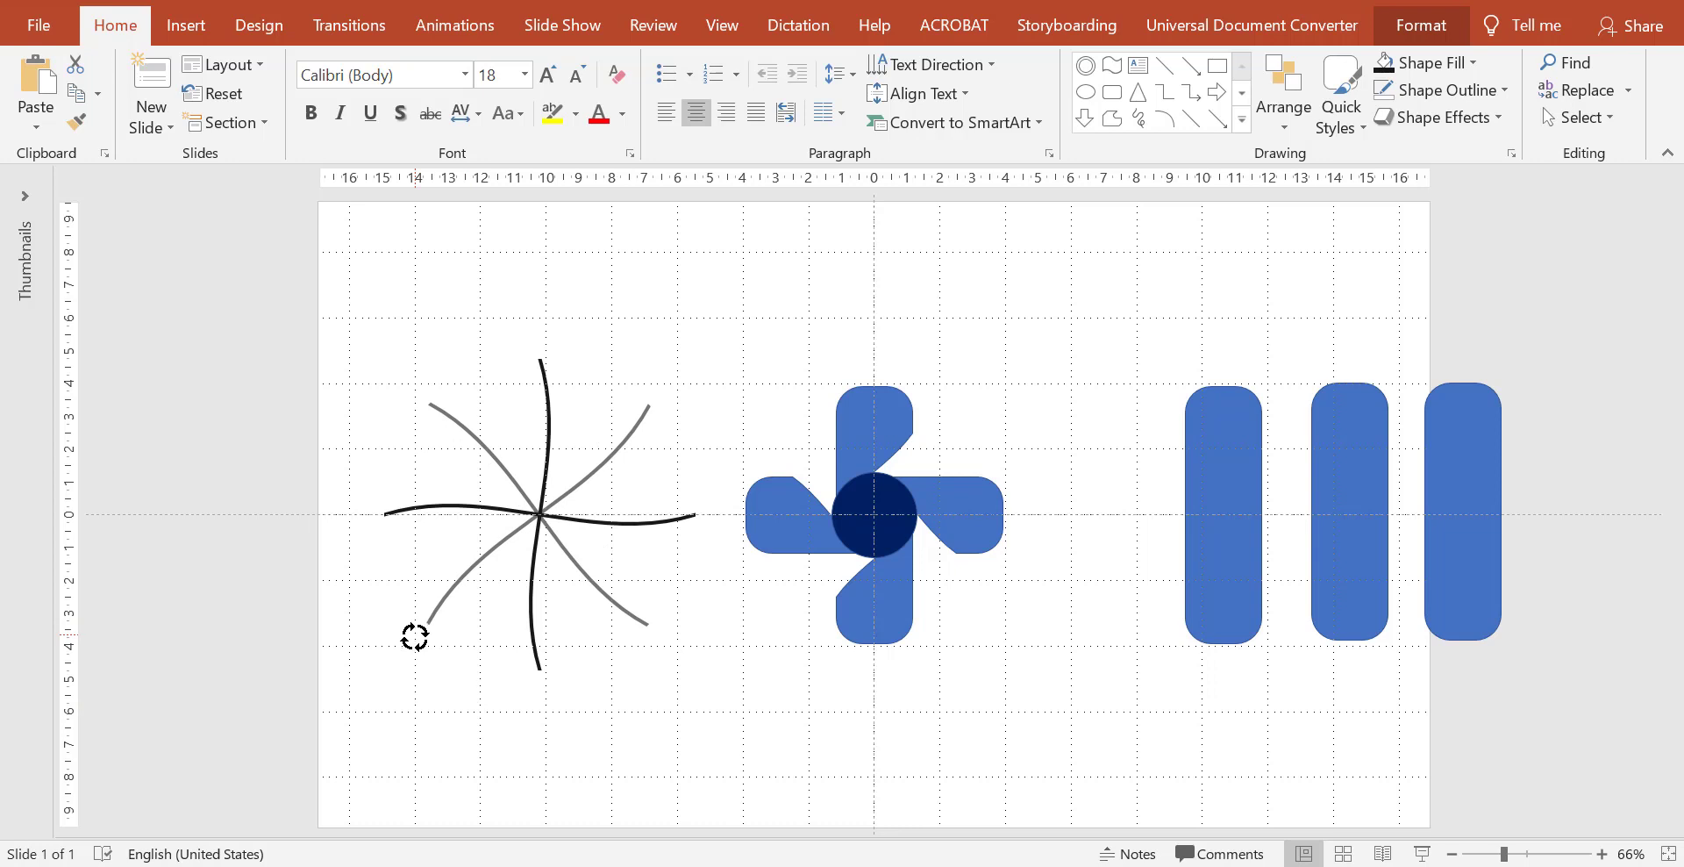
pyautogui.moveTo(414, 636); pyautogui.dragTo(414, 638)
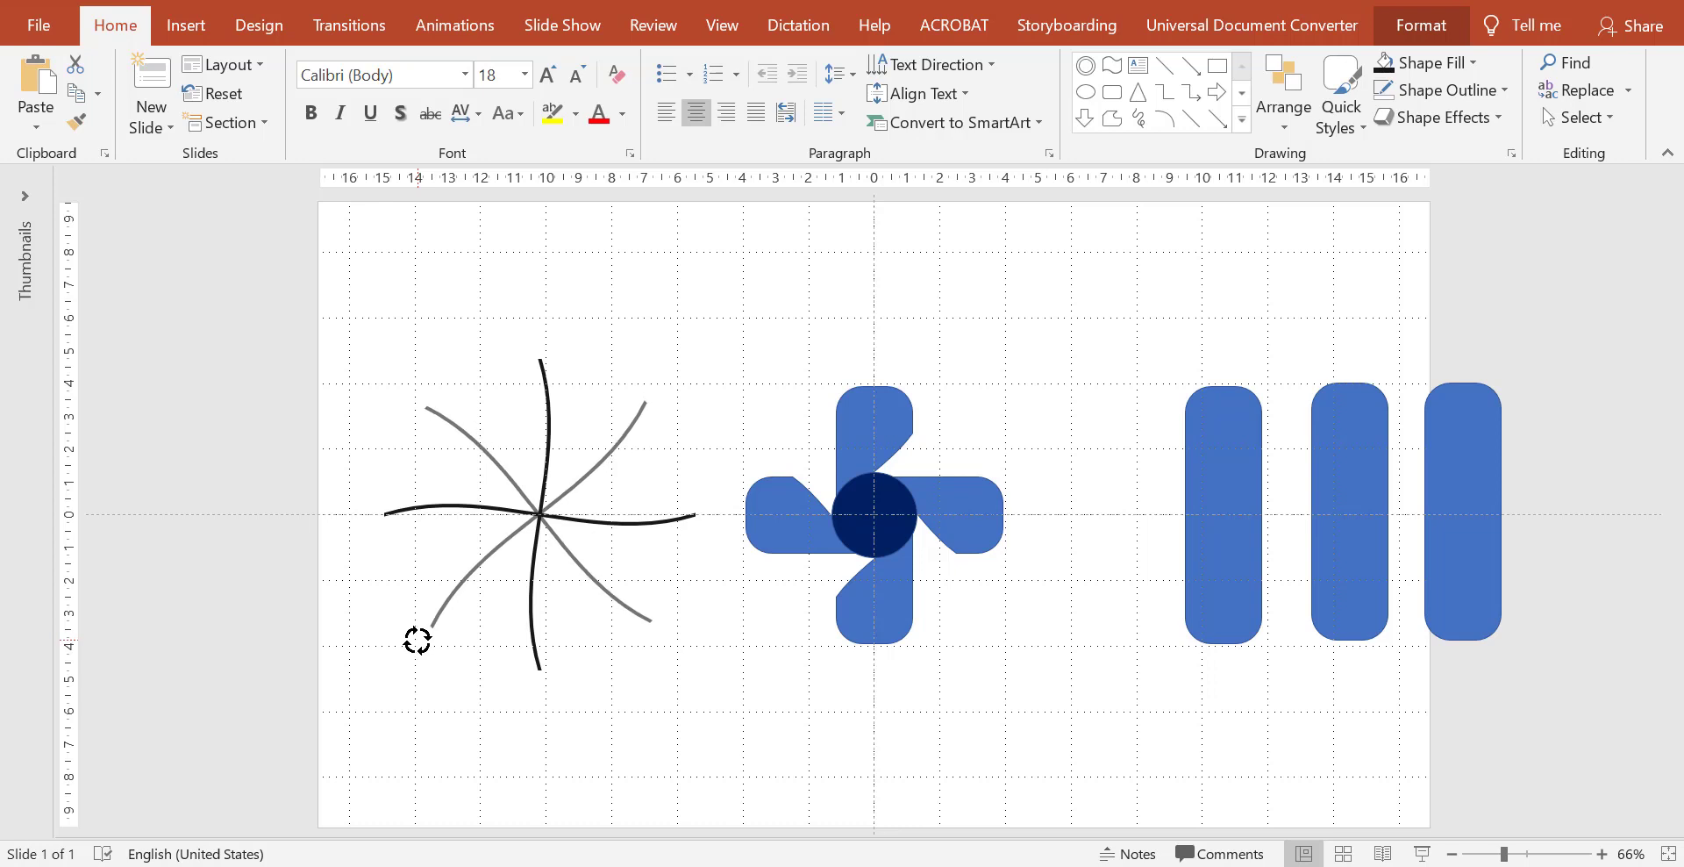
pyautogui.moveTo(414, 640); pyautogui.dragTo(416, 642)
pyautogui.moveTo(290, 264); pyautogui.dragTo(697, 727)
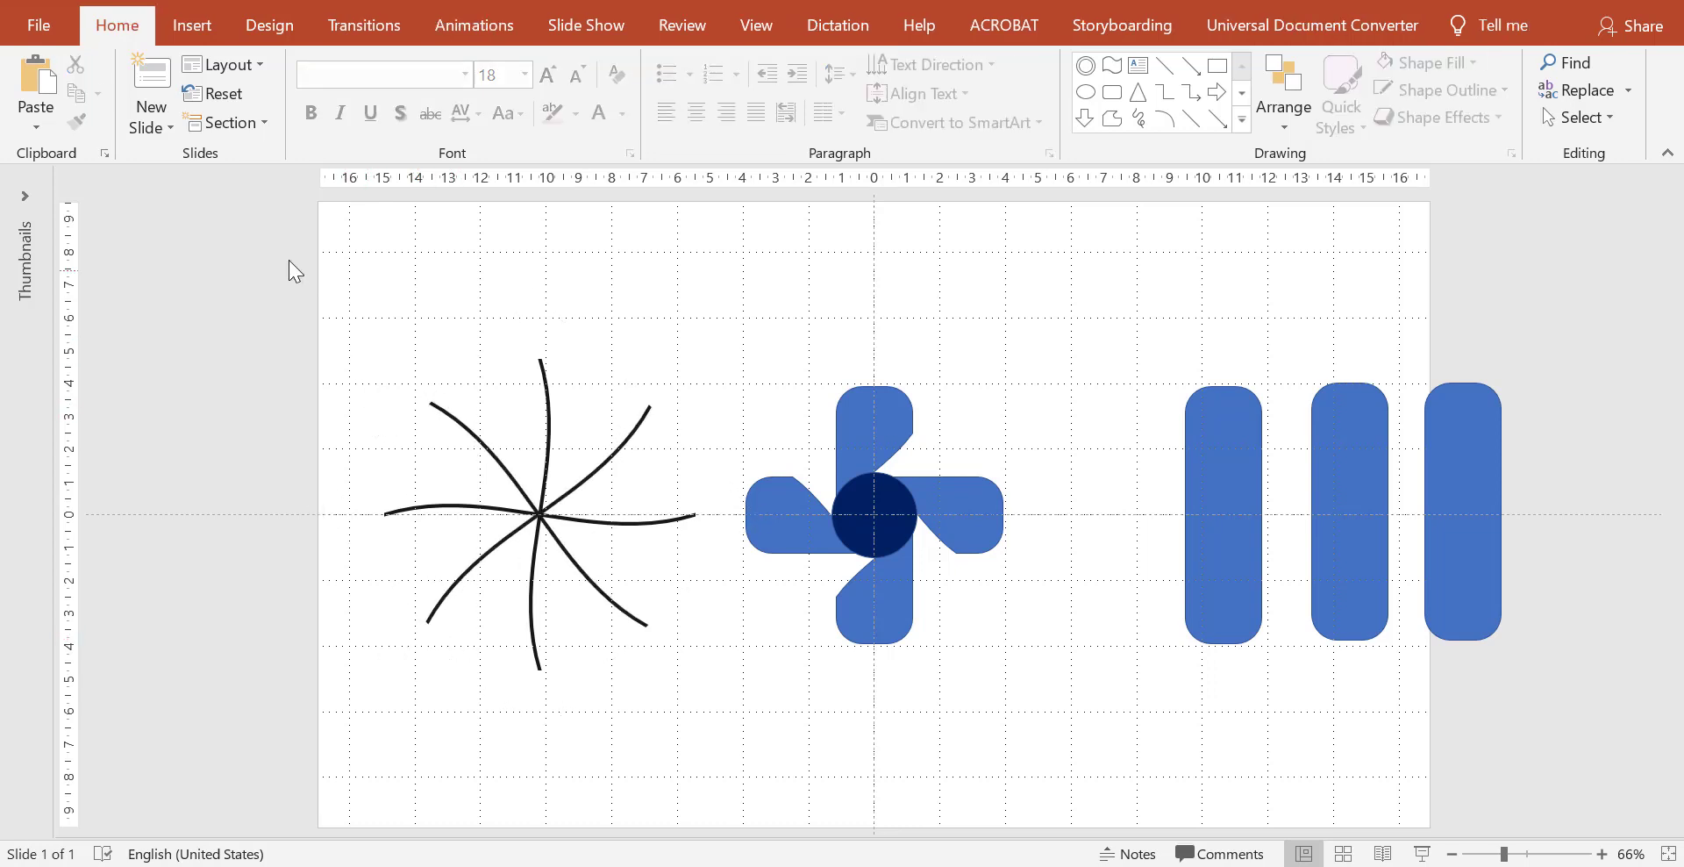
# Step: Select all the curved spokes and union them into a single shape
pyautogui.rightClick(608, 534)
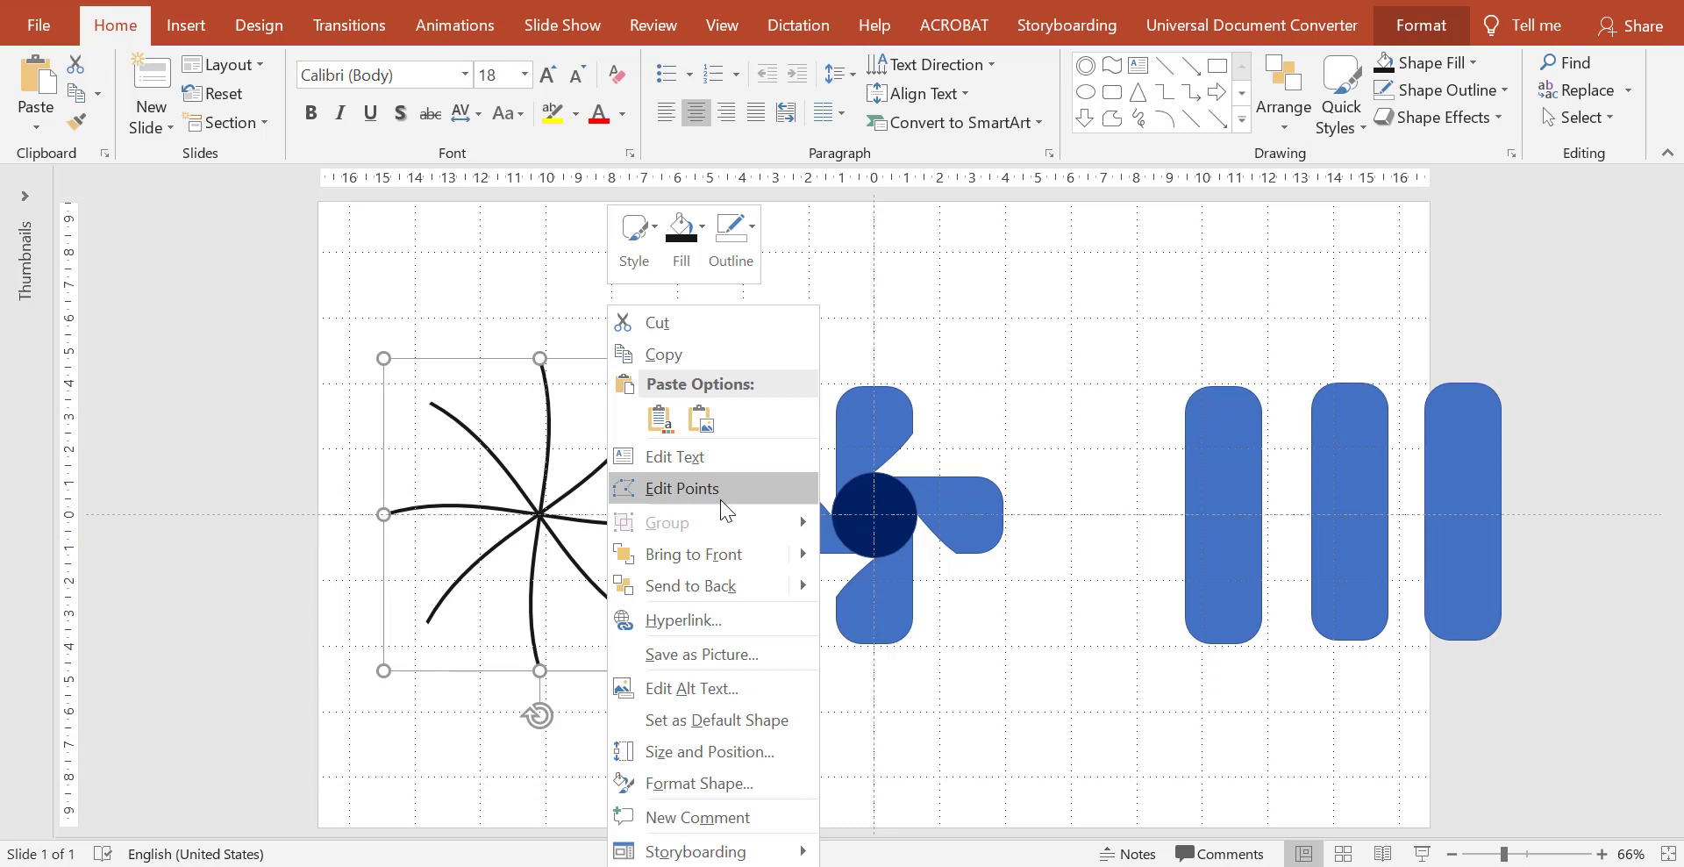
pyautogui.click(425, 339)
pyautogui.moveTo(217, 238); pyautogui.dragTo(727, 797)
pyautogui.click(275, 275)
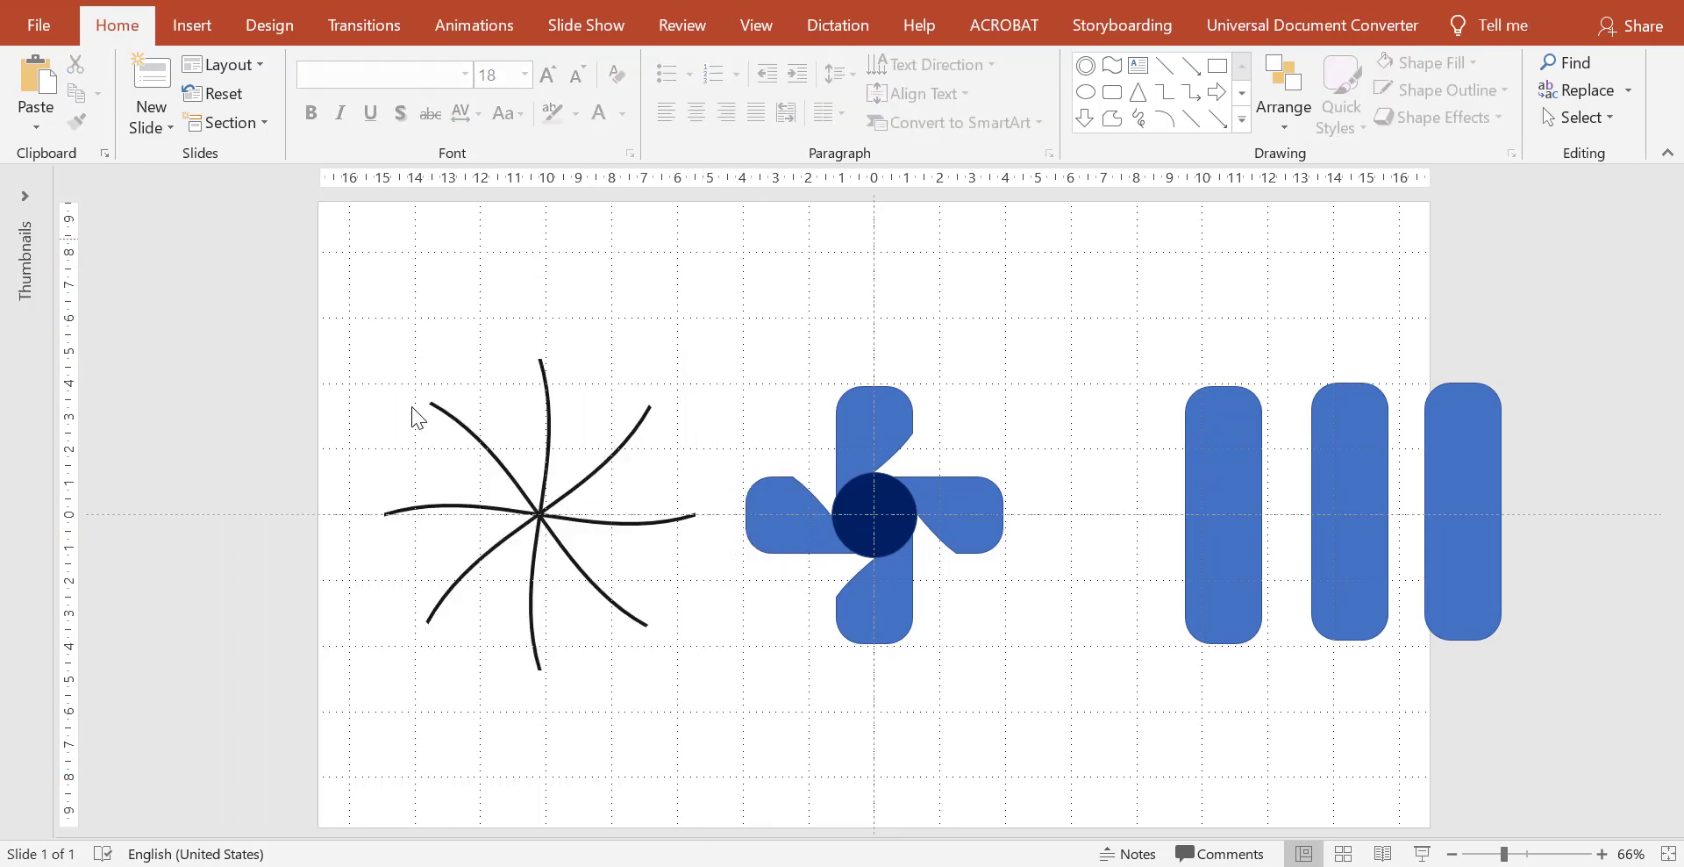
pyautogui.moveTo(253, 237)
pyautogui.mouseDown()
pyautogui.moveTo(812, 819)
pyautogui.moveTo(800, 827)
pyautogui.mouseUp()
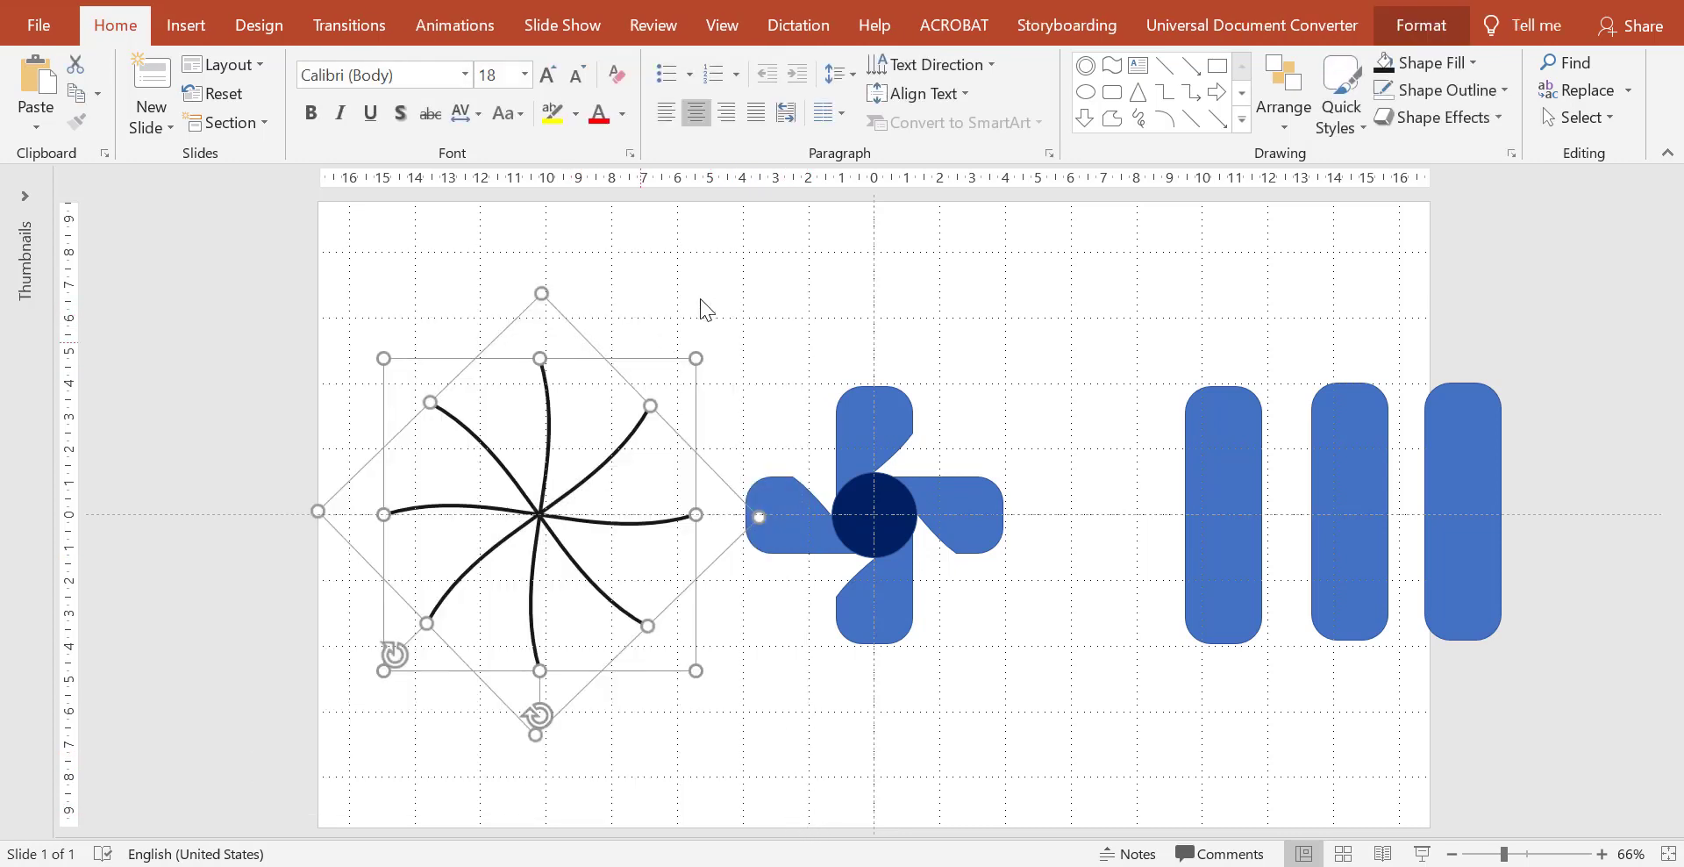
pyautogui.click(1450, 28)
pyautogui.click(329, 114)
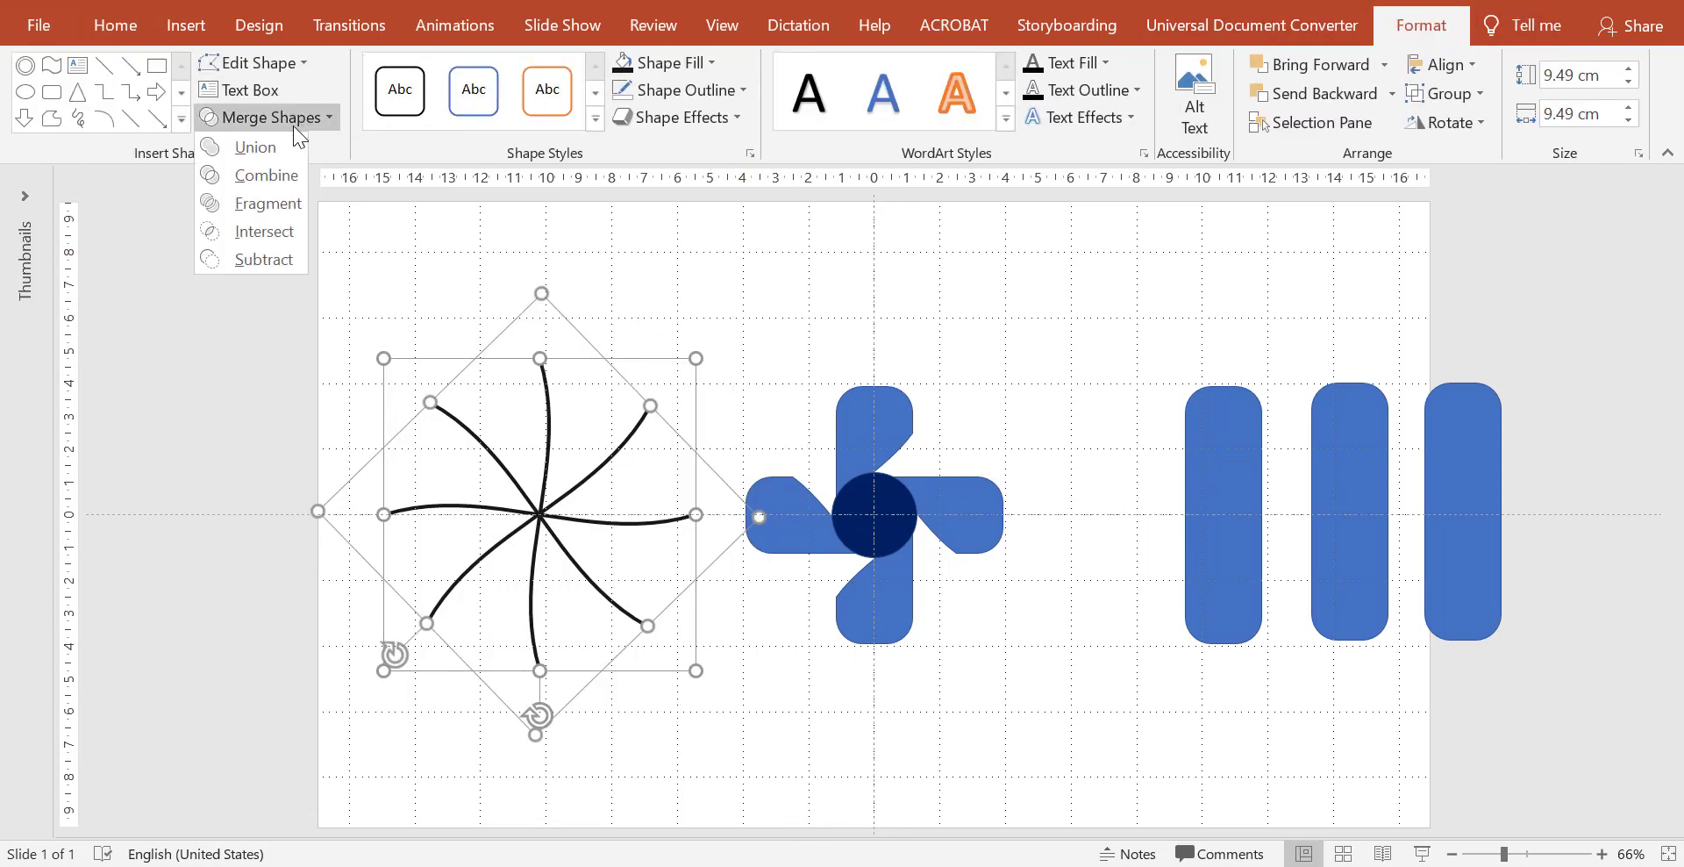
pyautogui.click(286, 142)
# Step: Paste a copy of the merged curves and rotate it between the existing spokes
pyautogui.rightClick(544, 396)
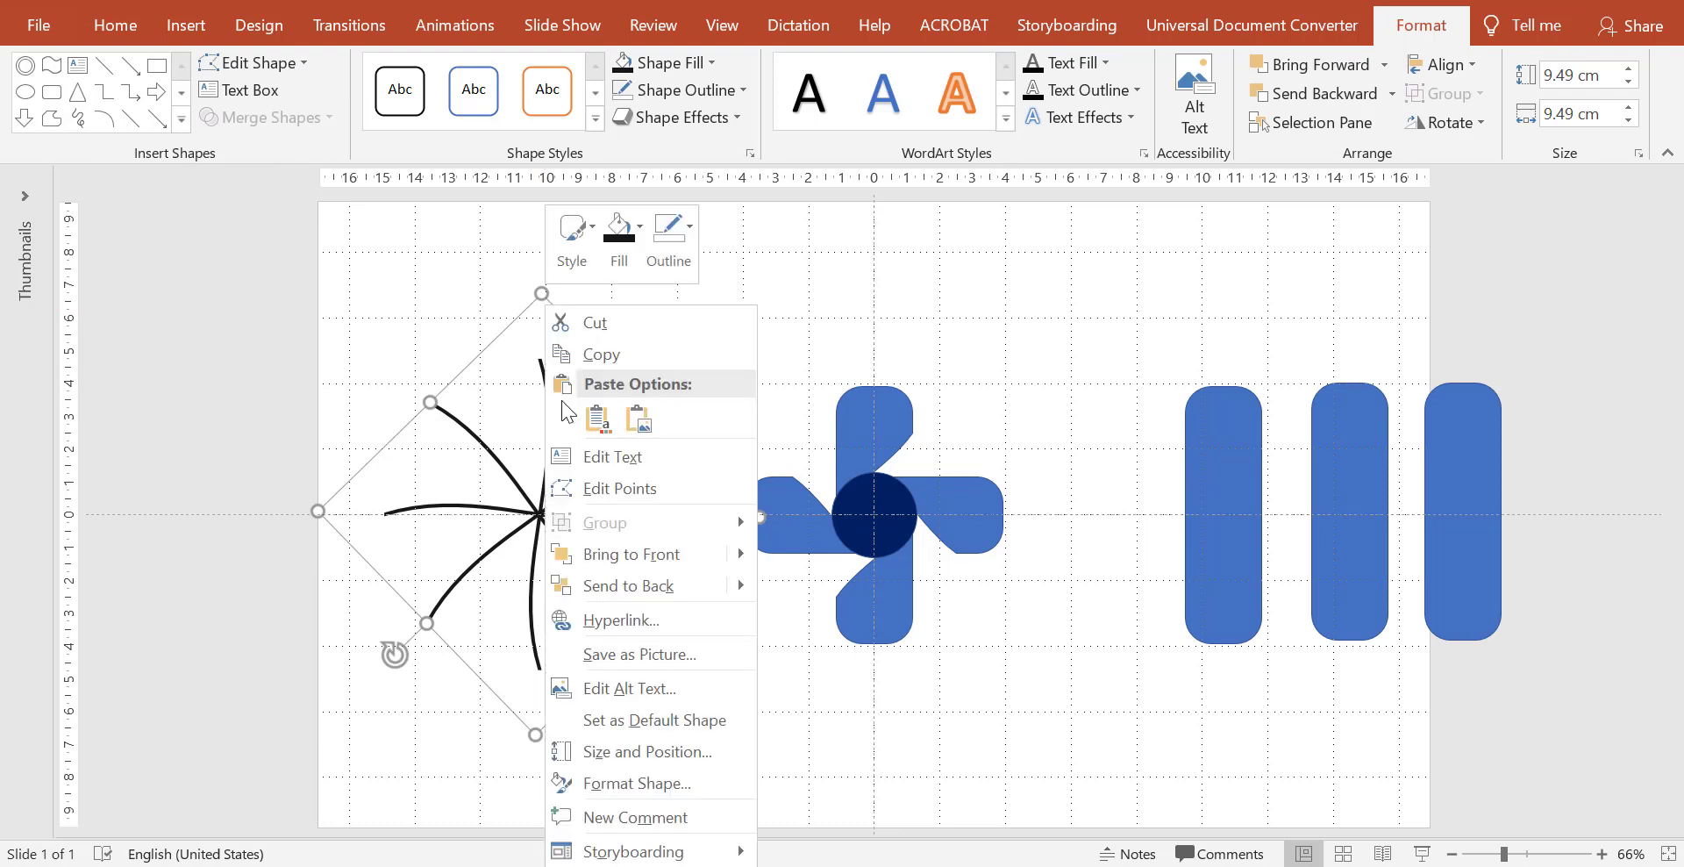
pyautogui.click(602, 365)
pyautogui.rightClick(597, 368)
pyautogui.click(605, 423)
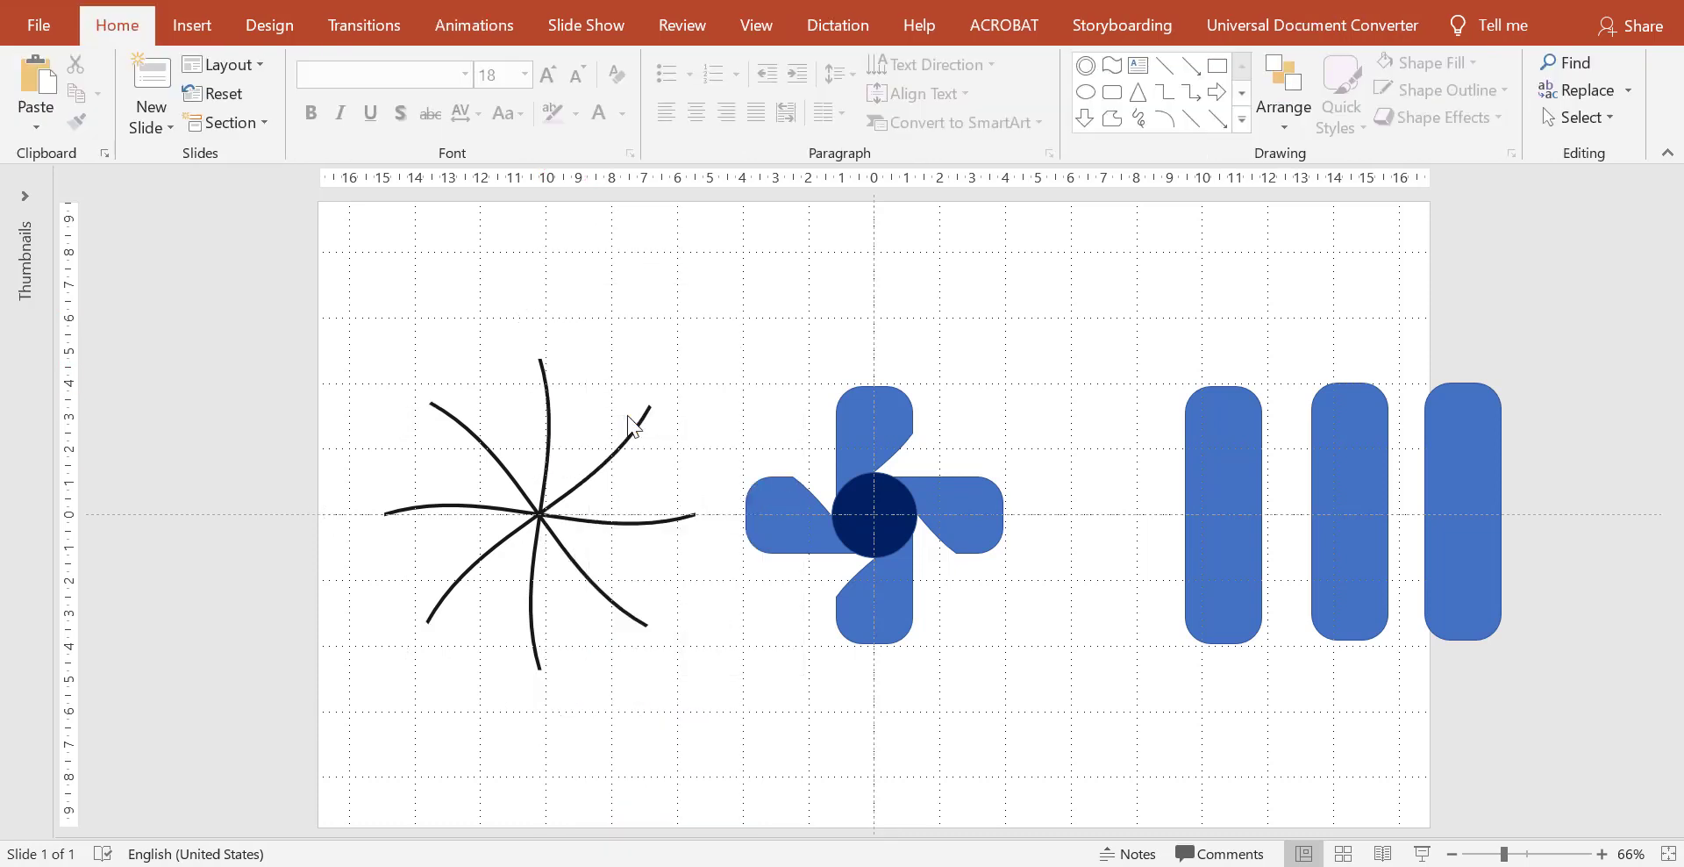
pyautogui.moveTo(563, 442); pyautogui.dragTo(549, 428)
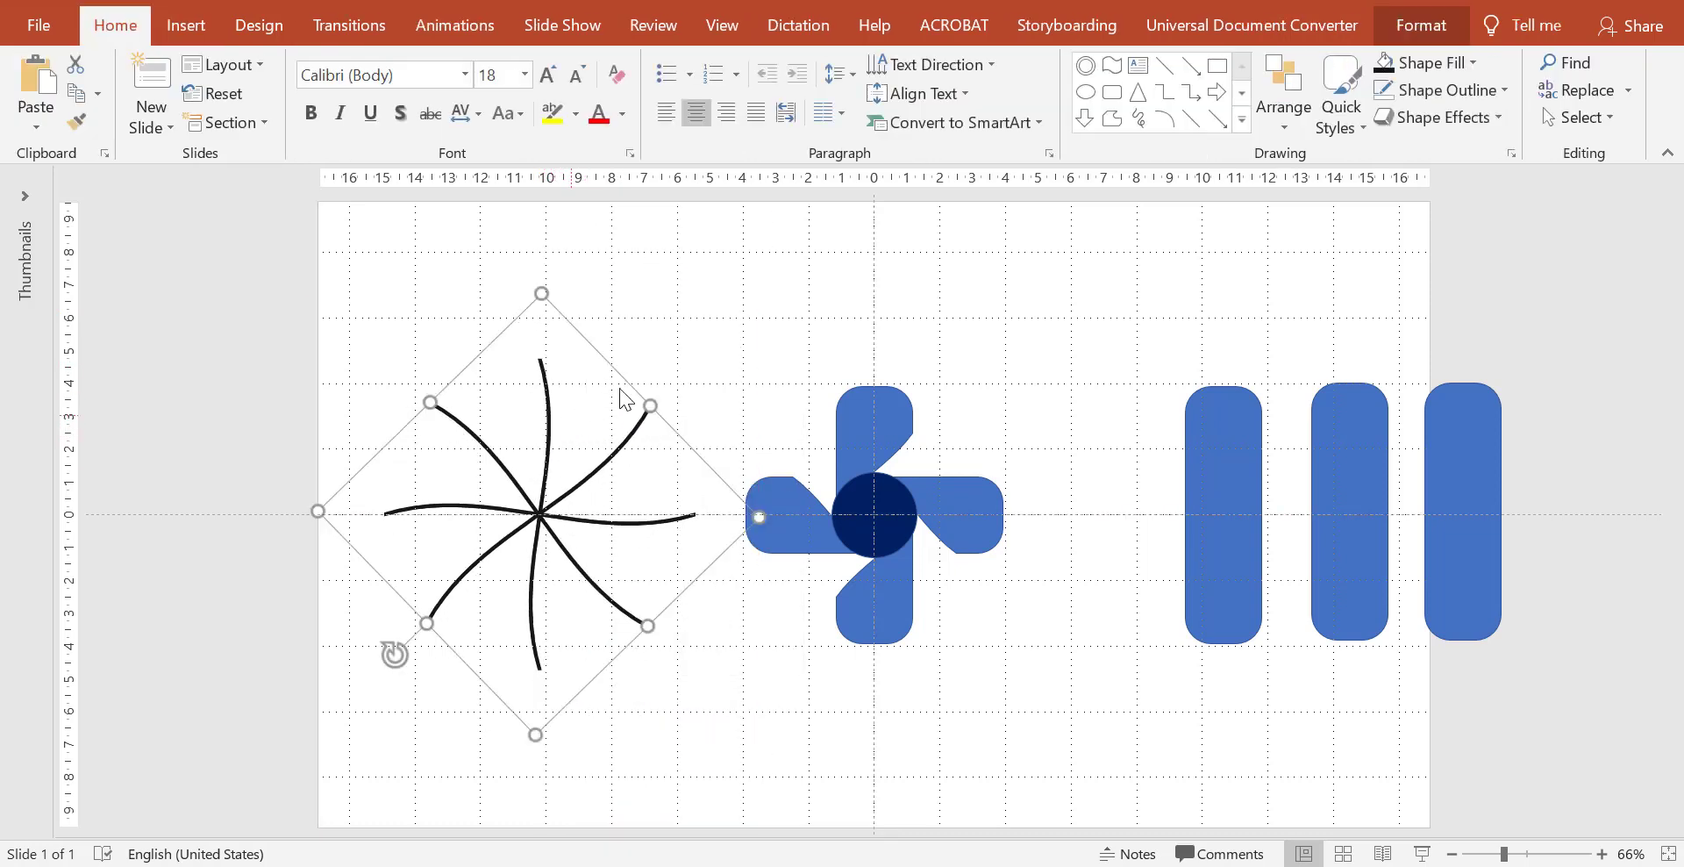
pyautogui.moveTo(391, 651); pyautogui.dragTo(343, 559)
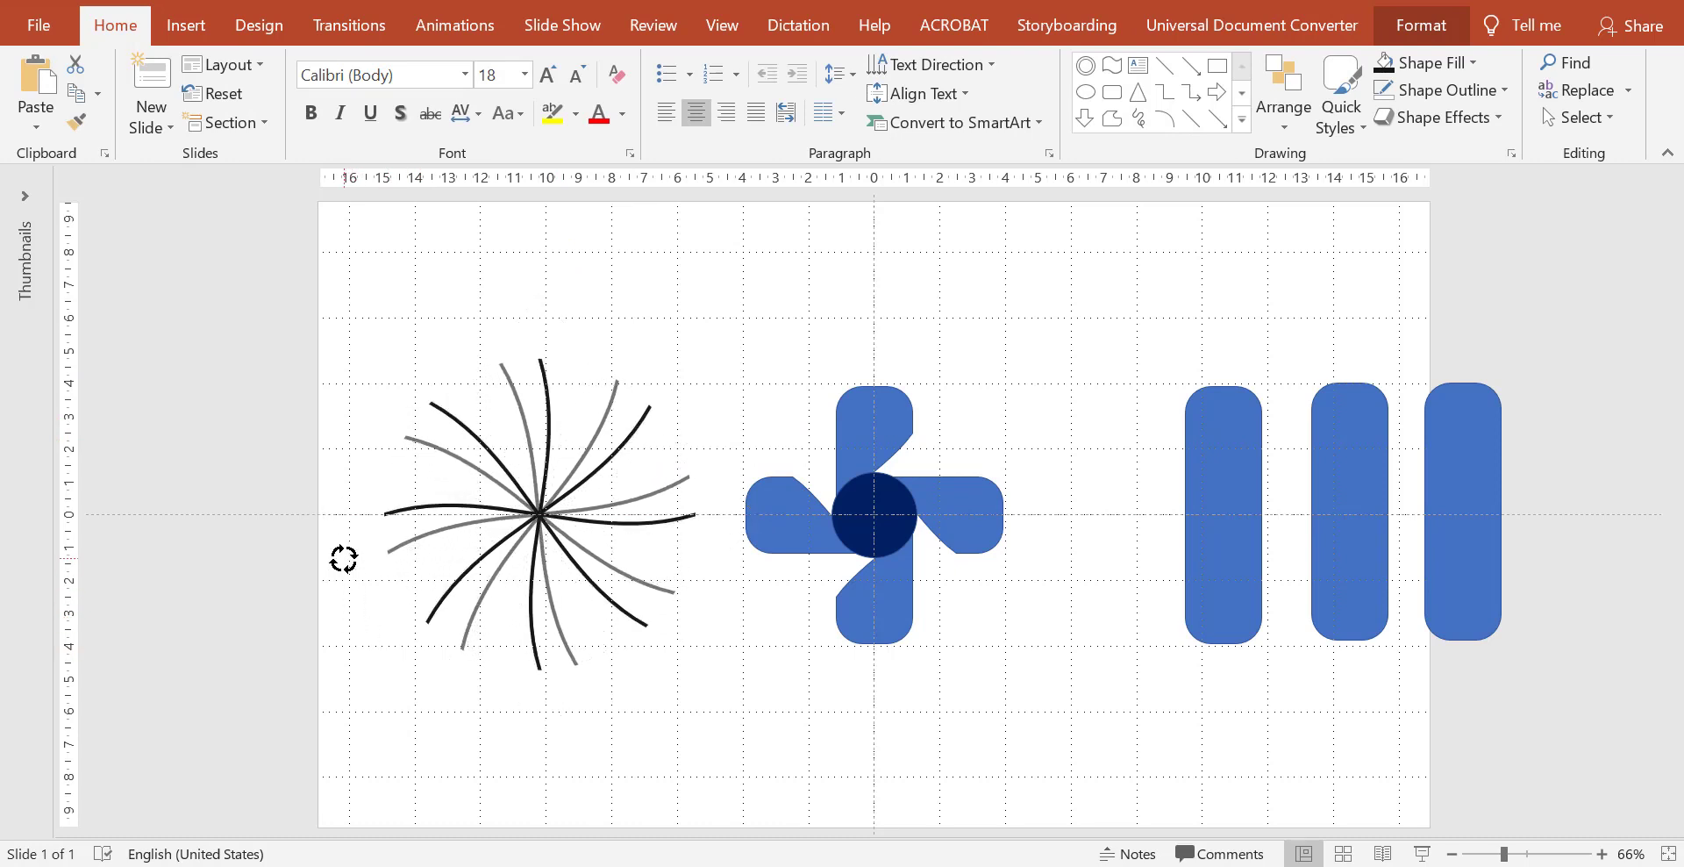
pyautogui.moveTo(343, 560); pyautogui.dragTo(344, 561)
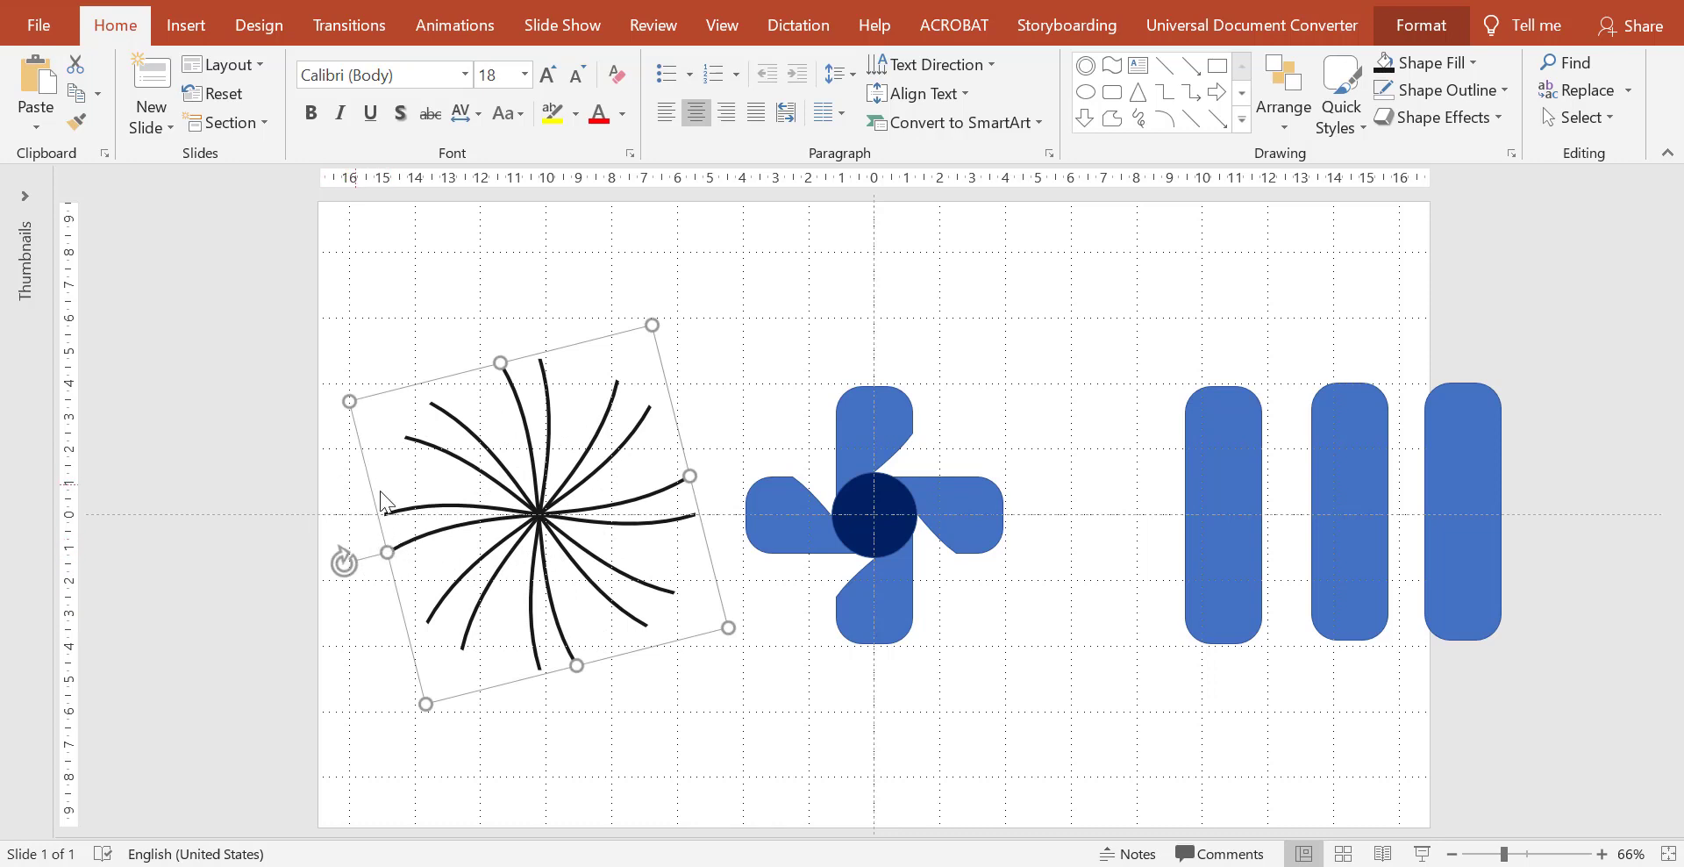
# Step: Paste another copy and rotate it to fill the remaining gaps
pyautogui.rightClick(518, 396)
pyautogui.click(587, 356)
pyautogui.rightClick(768, 304)
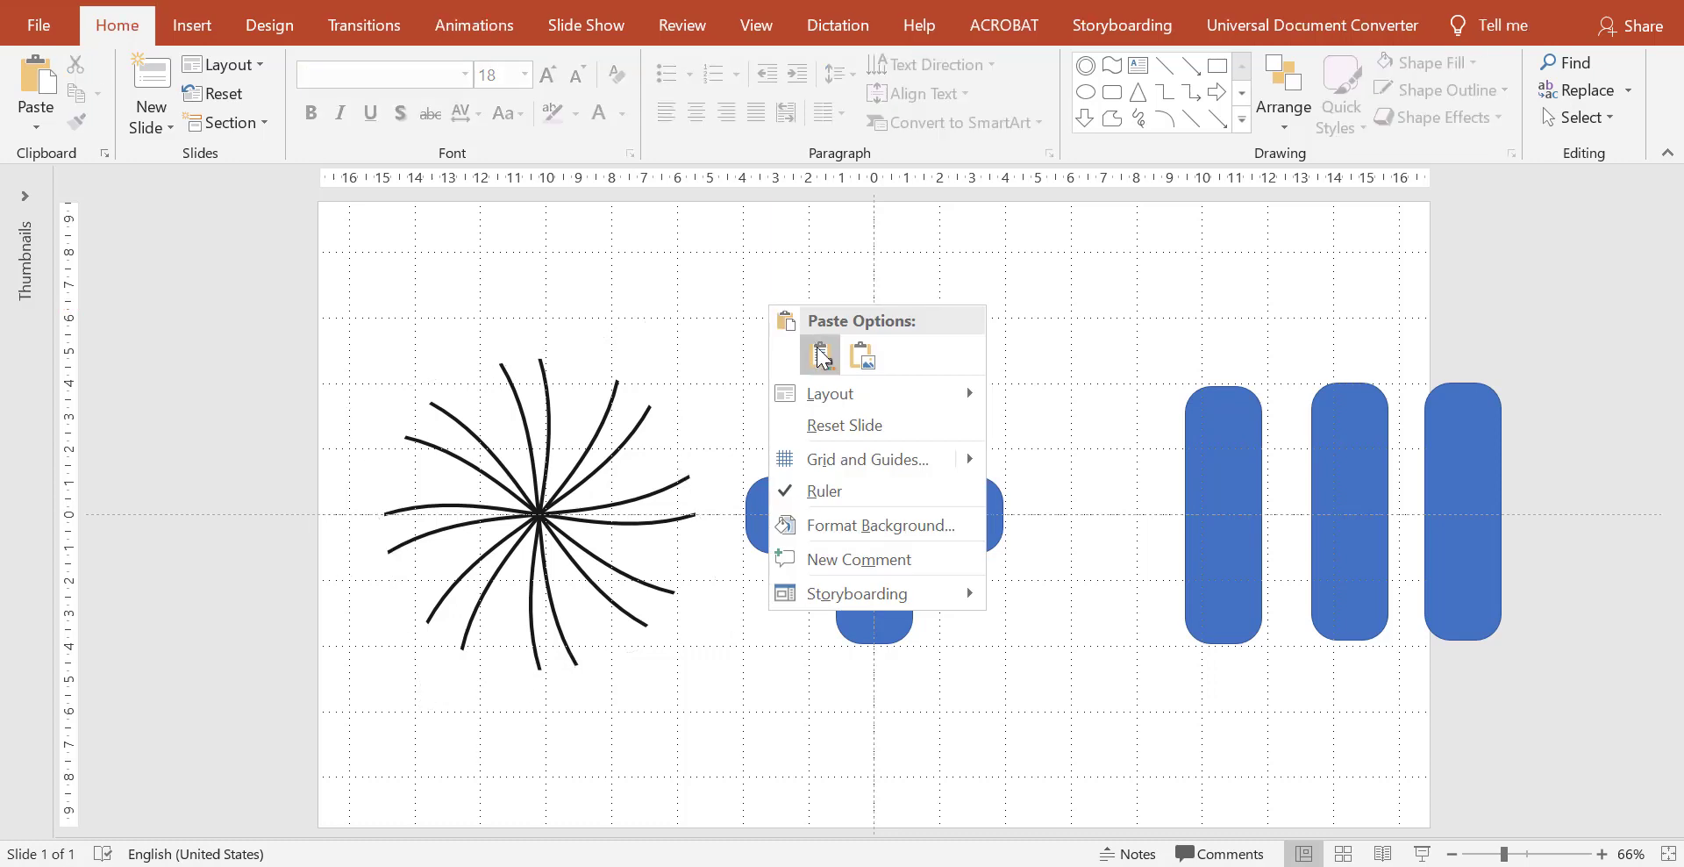
pyautogui.click(821, 355)
pyautogui.moveTo(539, 439); pyautogui.dragTo(530, 430)
pyautogui.moveTo(339, 570); pyautogui.dragTo(331, 458)
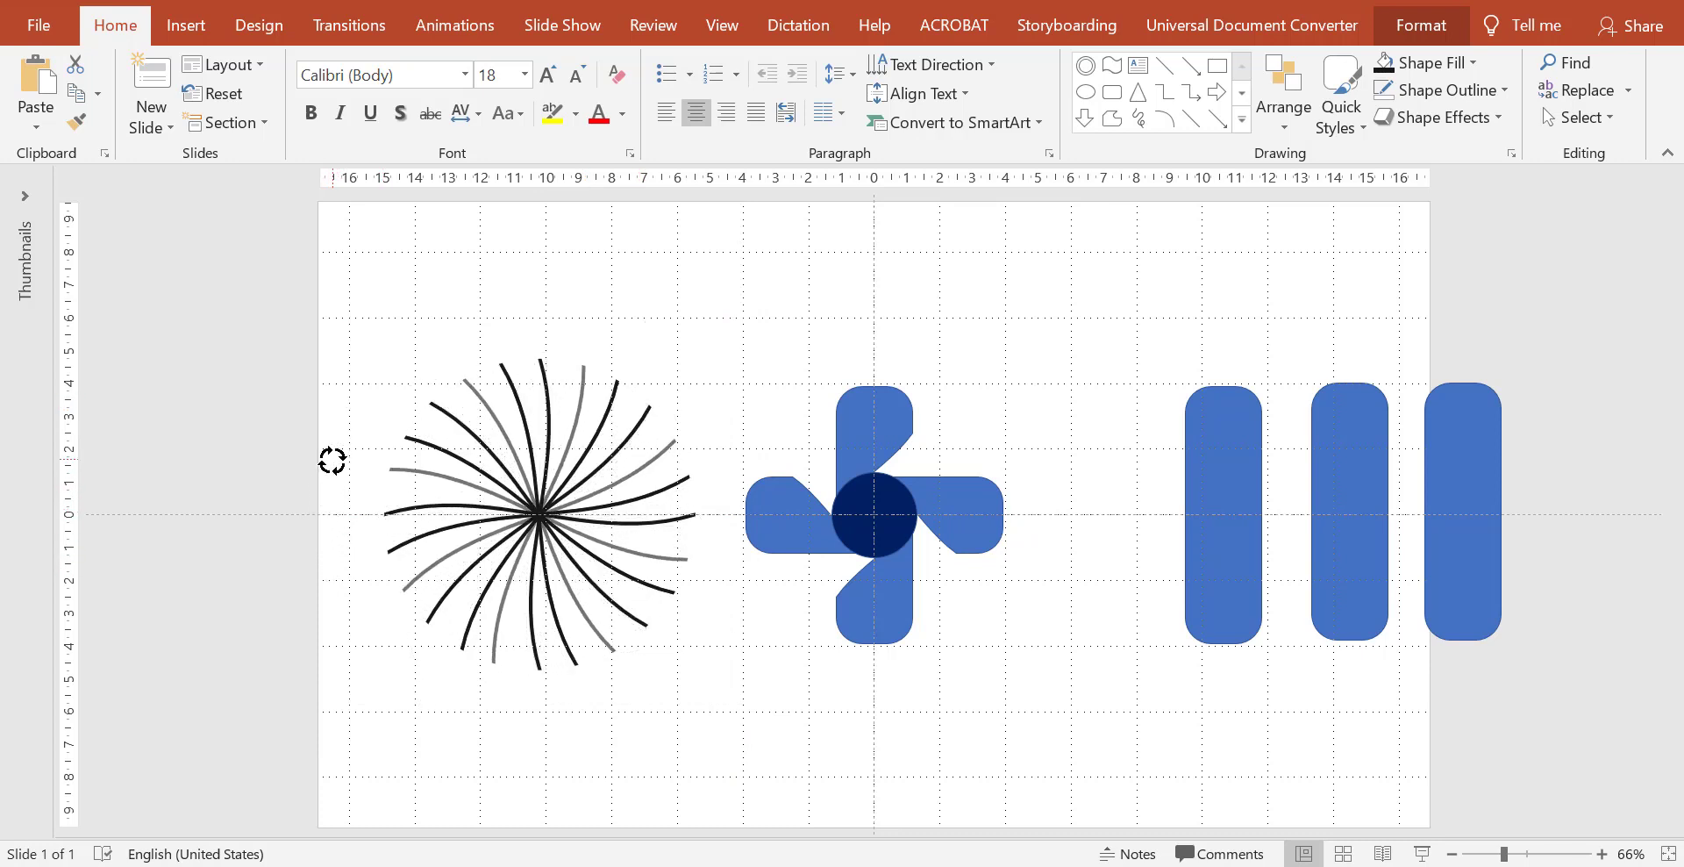
pyautogui.moveTo(332, 458); pyautogui.dragTo(338, 452)
# Step: Union all the spoke copies into one dense sunburst shape
pyautogui.click(276, 362)
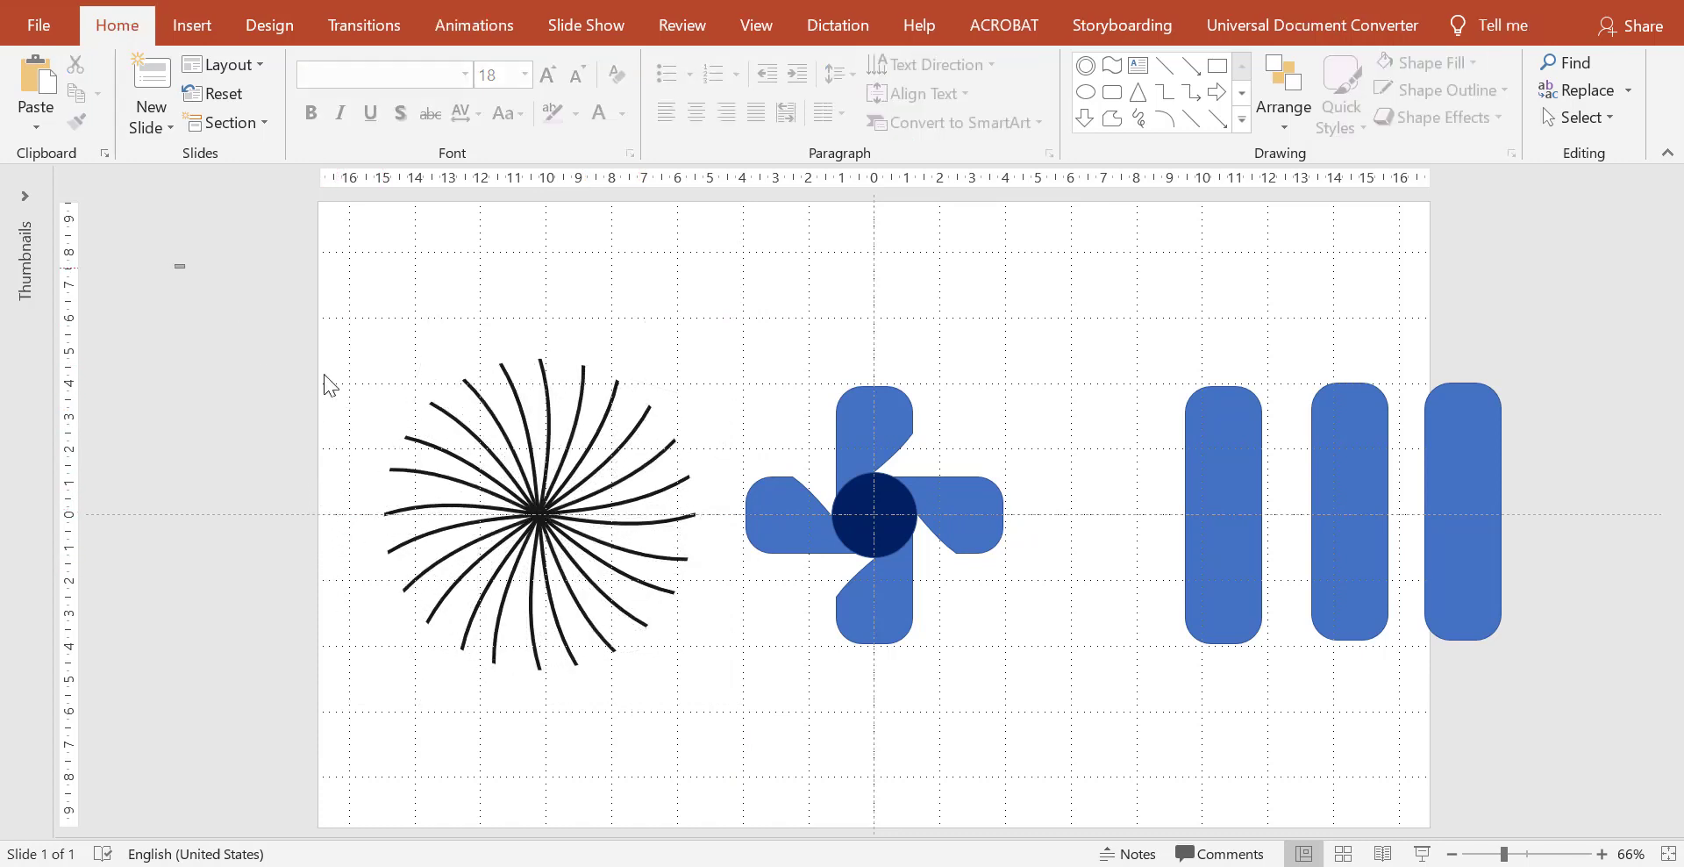
pyautogui.moveTo(175, 264); pyautogui.dragTo(794, 846)
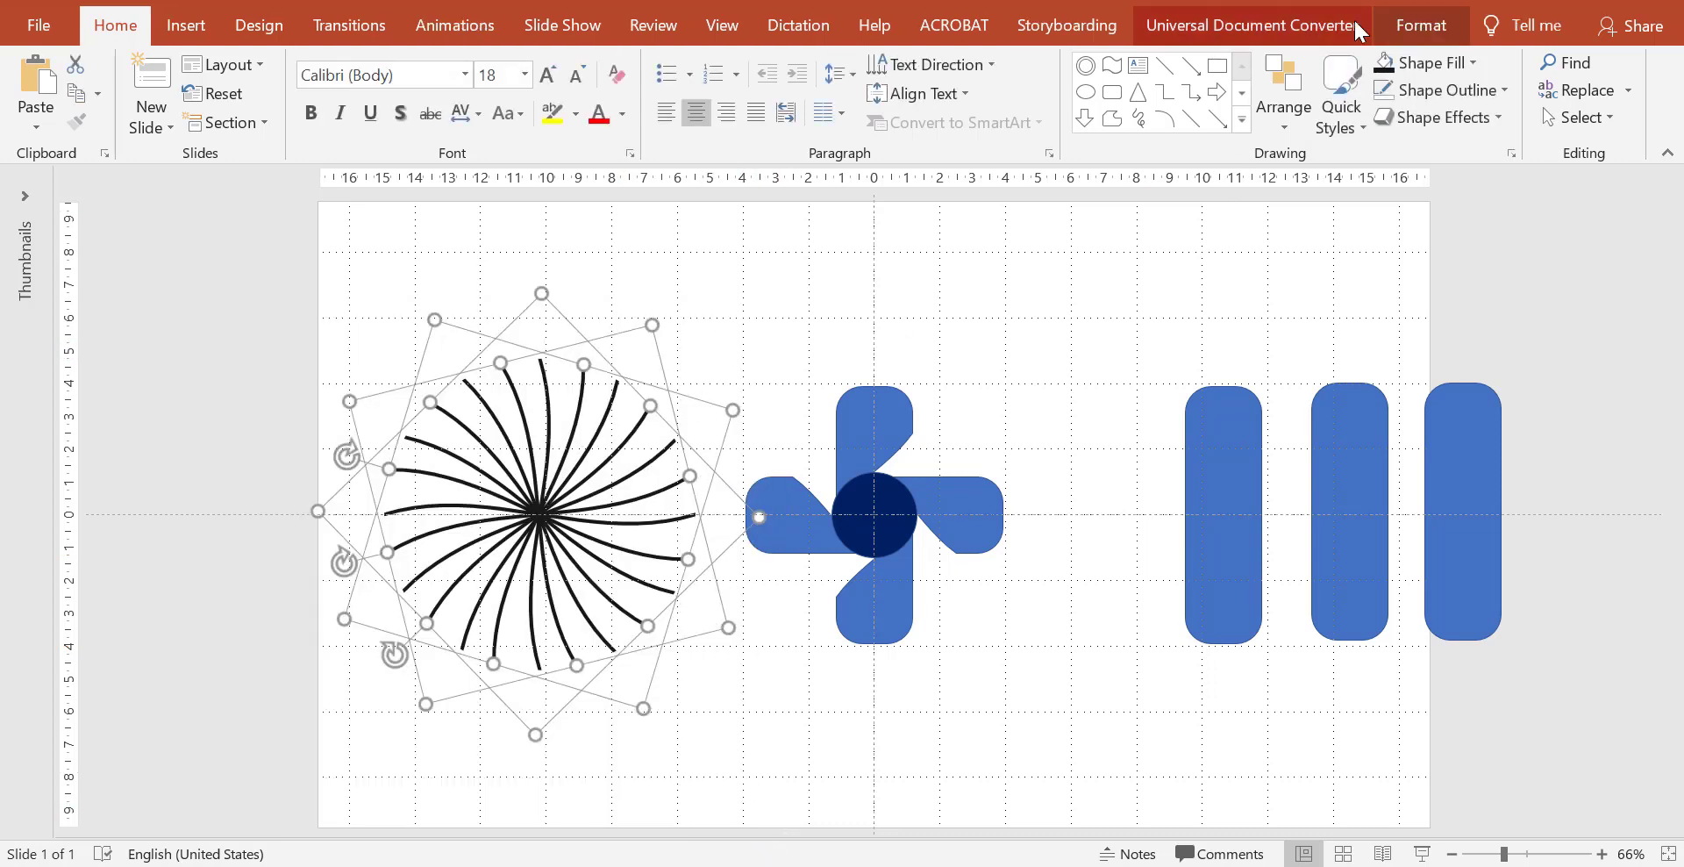
pyautogui.click(1382, 27)
pyautogui.click(307, 121)
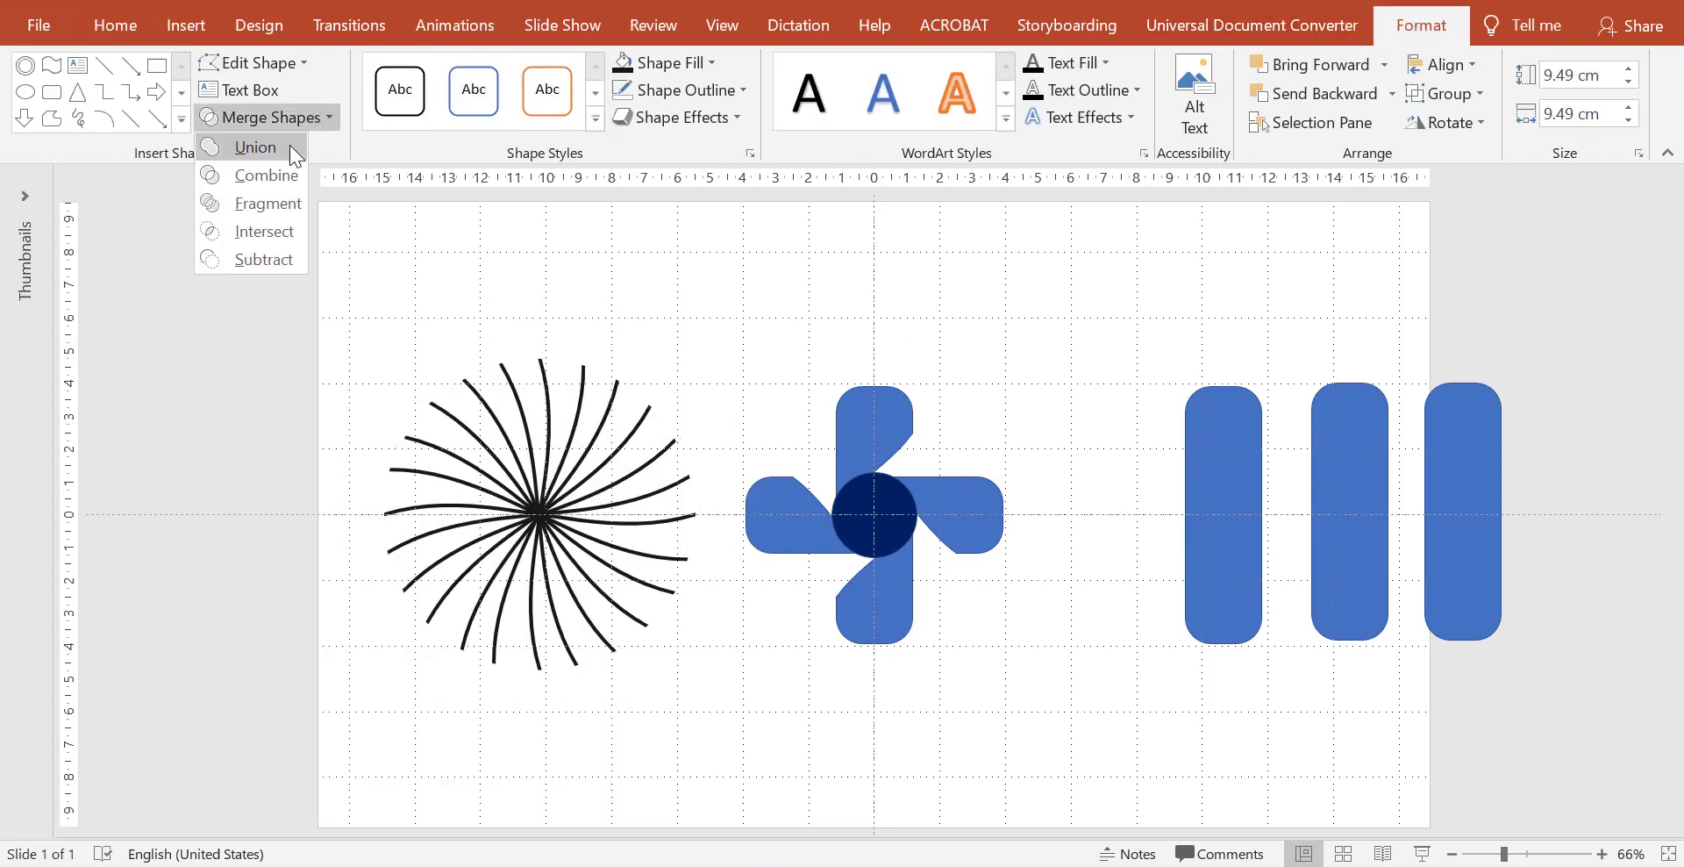
pyautogui.click(289, 145)
pyautogui.click(288, 261)
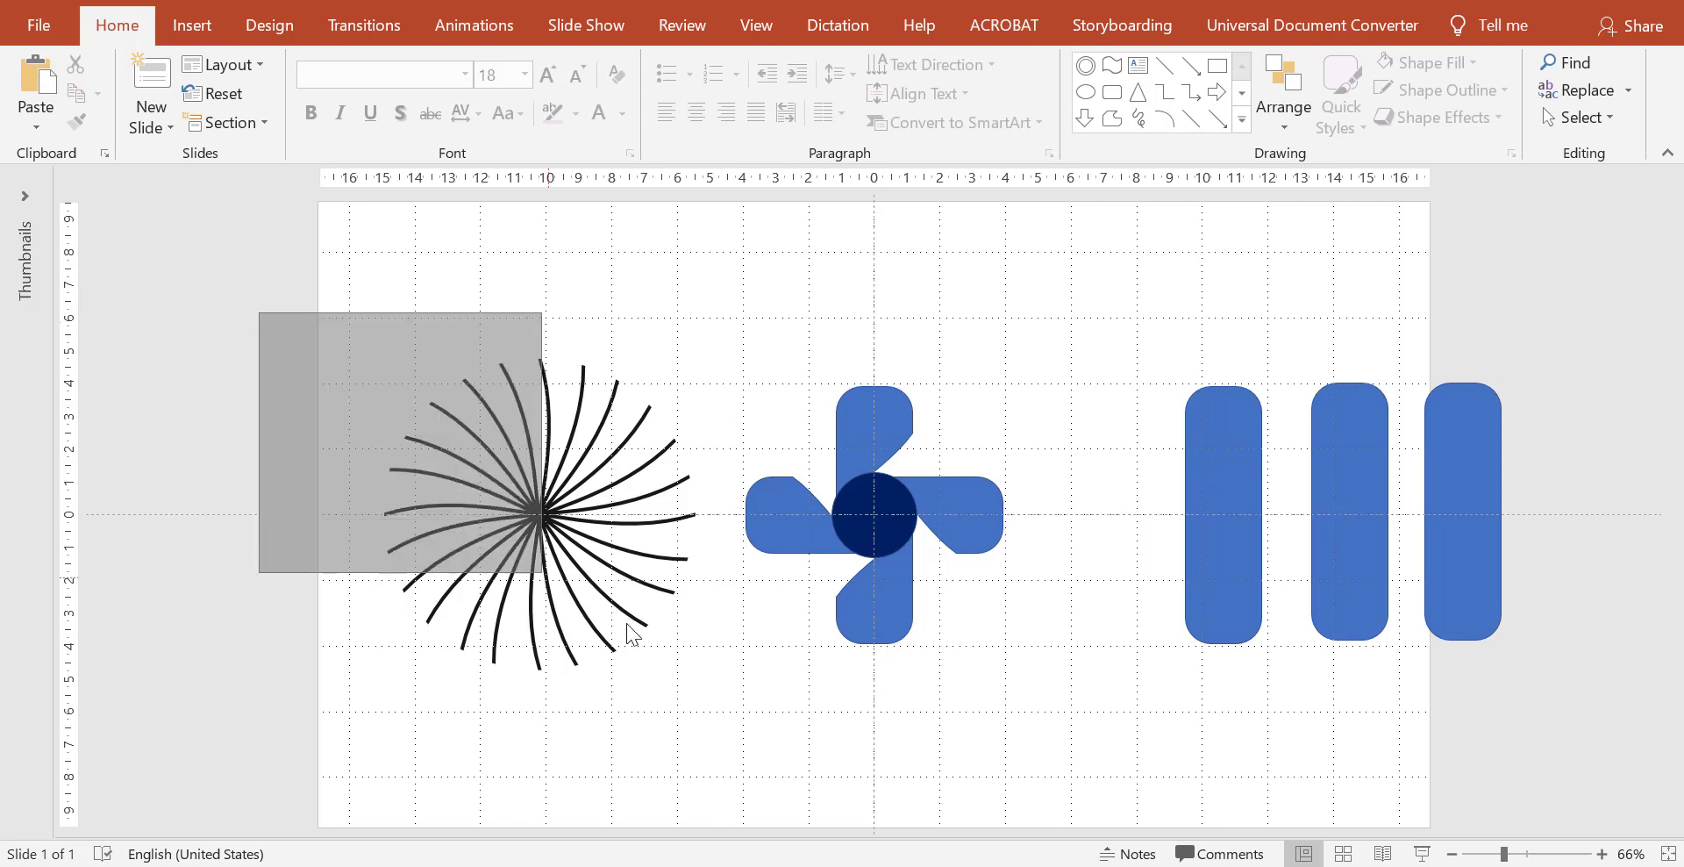
pyautogui.moveTo(260, 313); pyautogui.dragTo(721, 765)
pyautogui.click(545, 517)
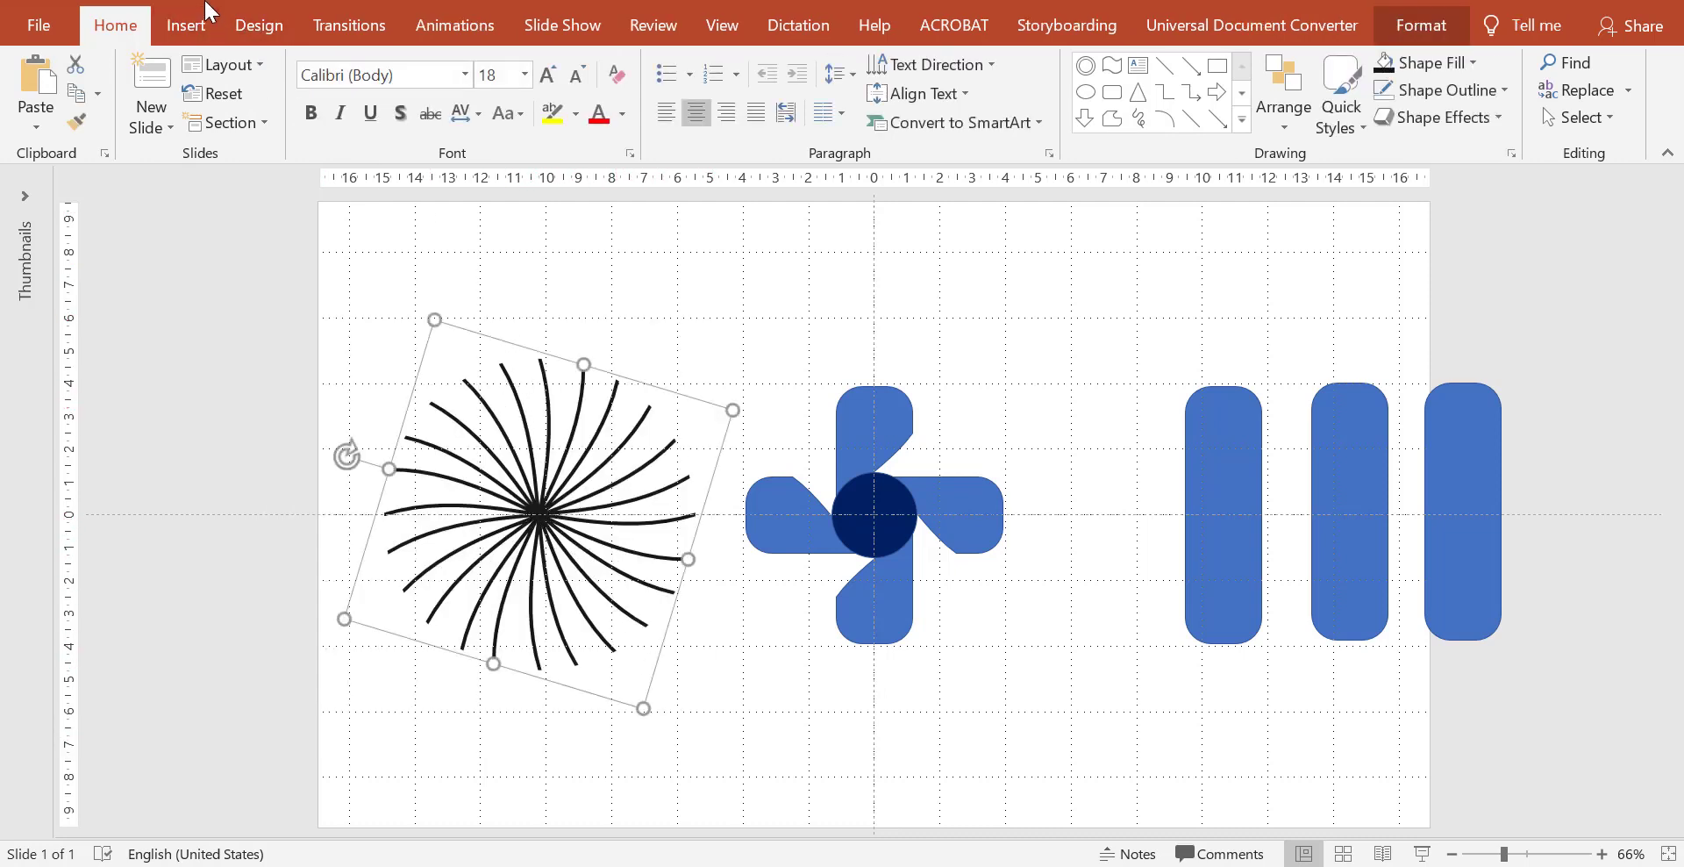
pyautogui.click(188, 8)
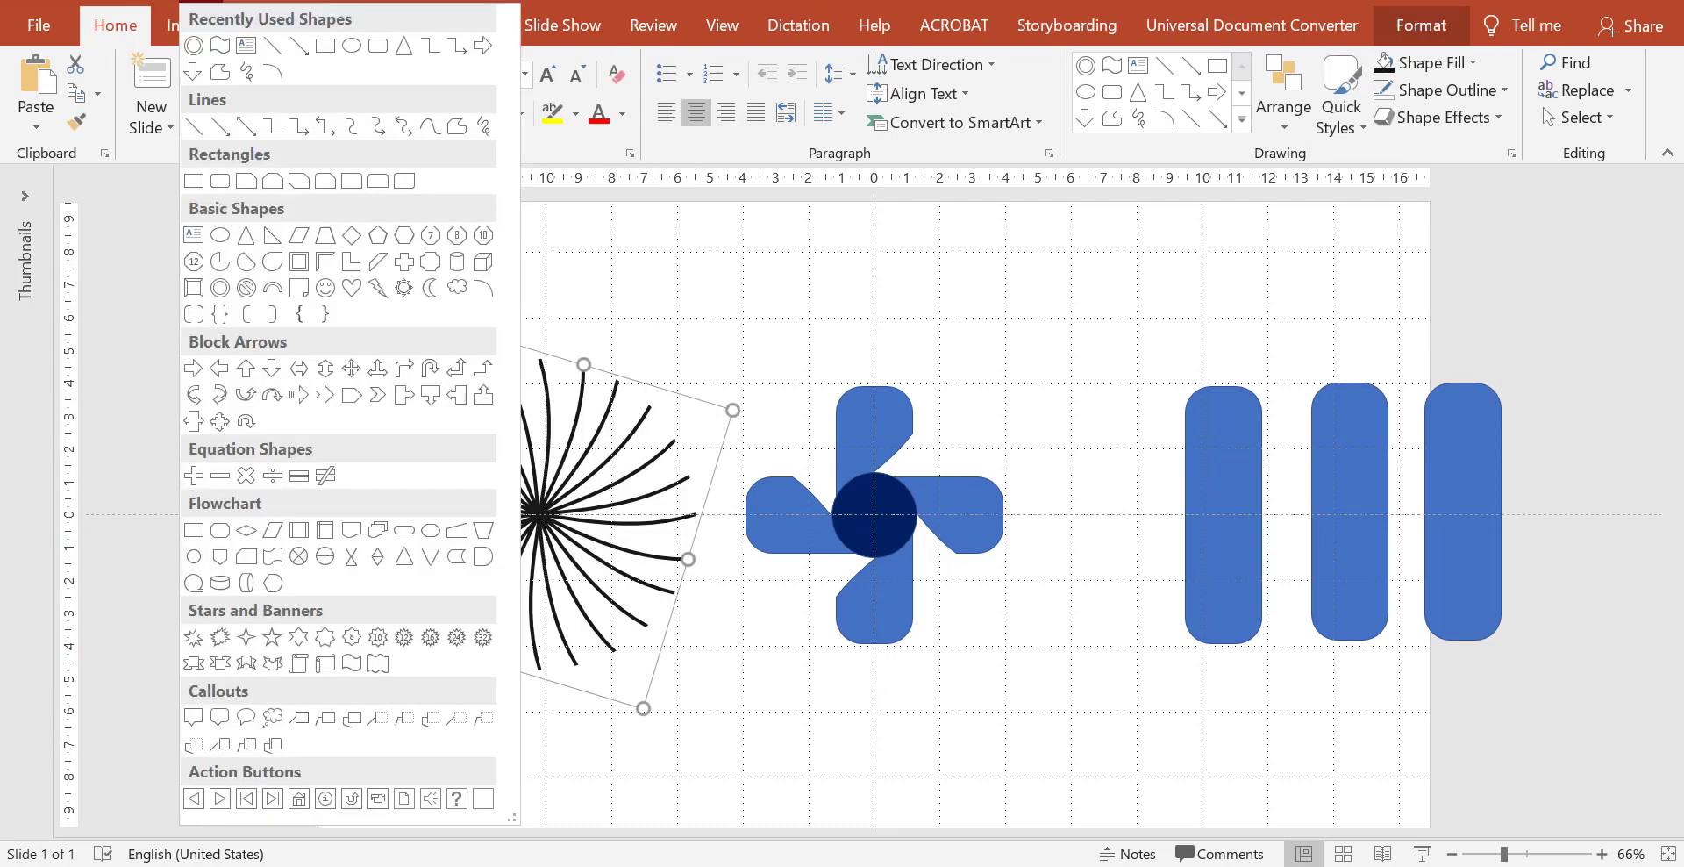
# Step: Draw a thin donut ring and fit it around the black spiral spokes
pyautogui.click(218, 289)
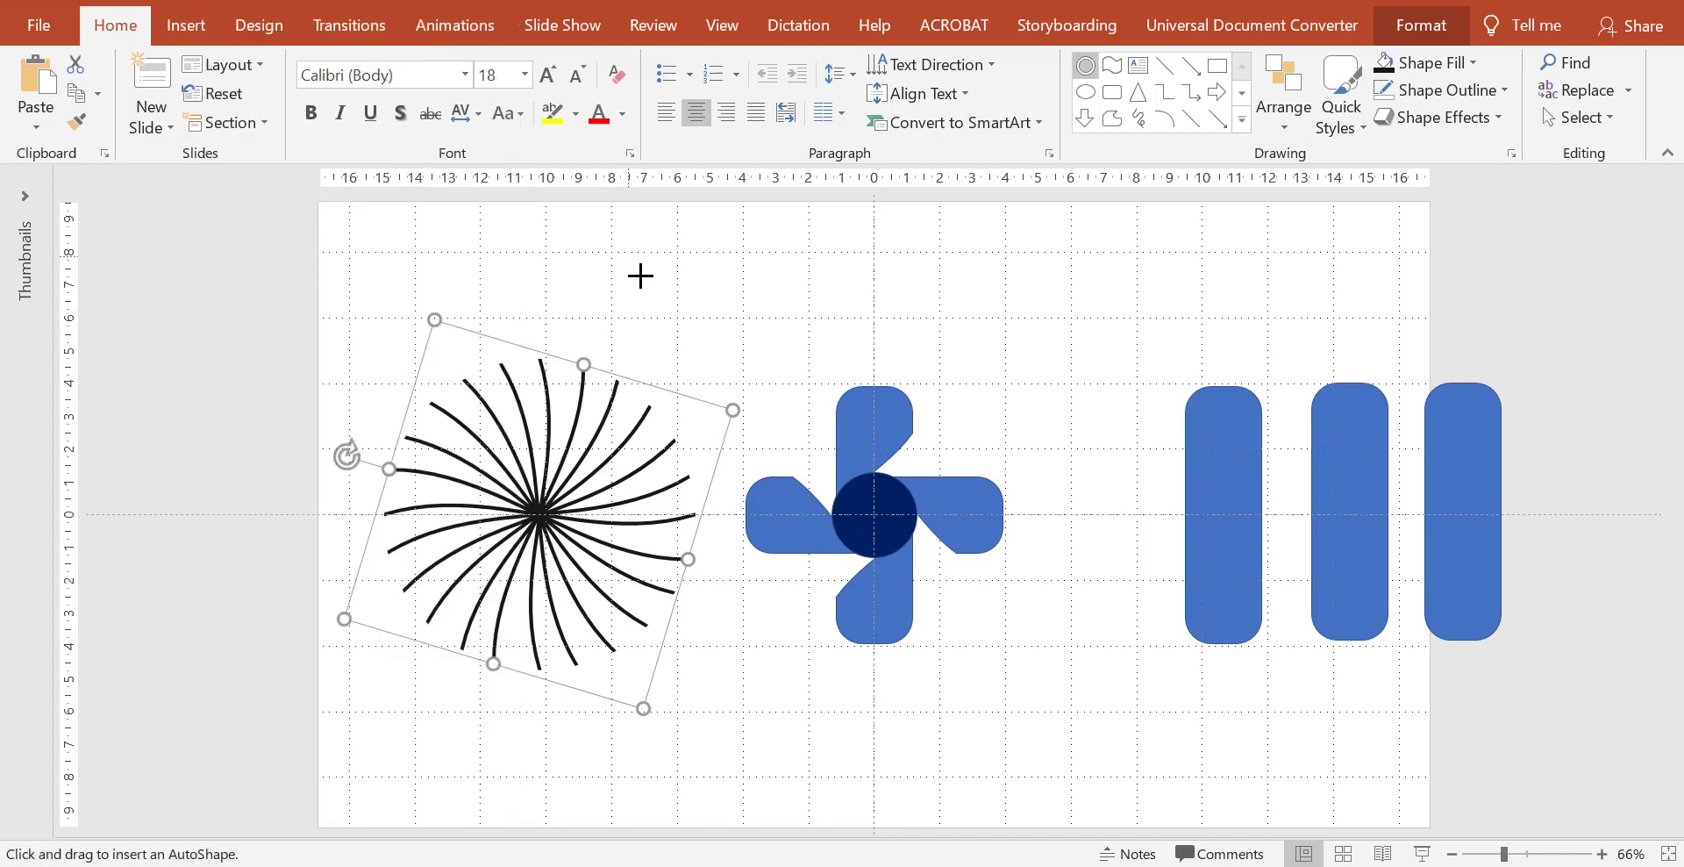
pyautogui.moveTo(640, 275)
pyautogui.mouseDown()
pyautogui.moveTo(956, 604)
pyautogui.moveTo(992, 619)
pyautogui.mouseUp()
pyautogui.moveTo(718, 437); pyautogui.dragTo(645, 437)
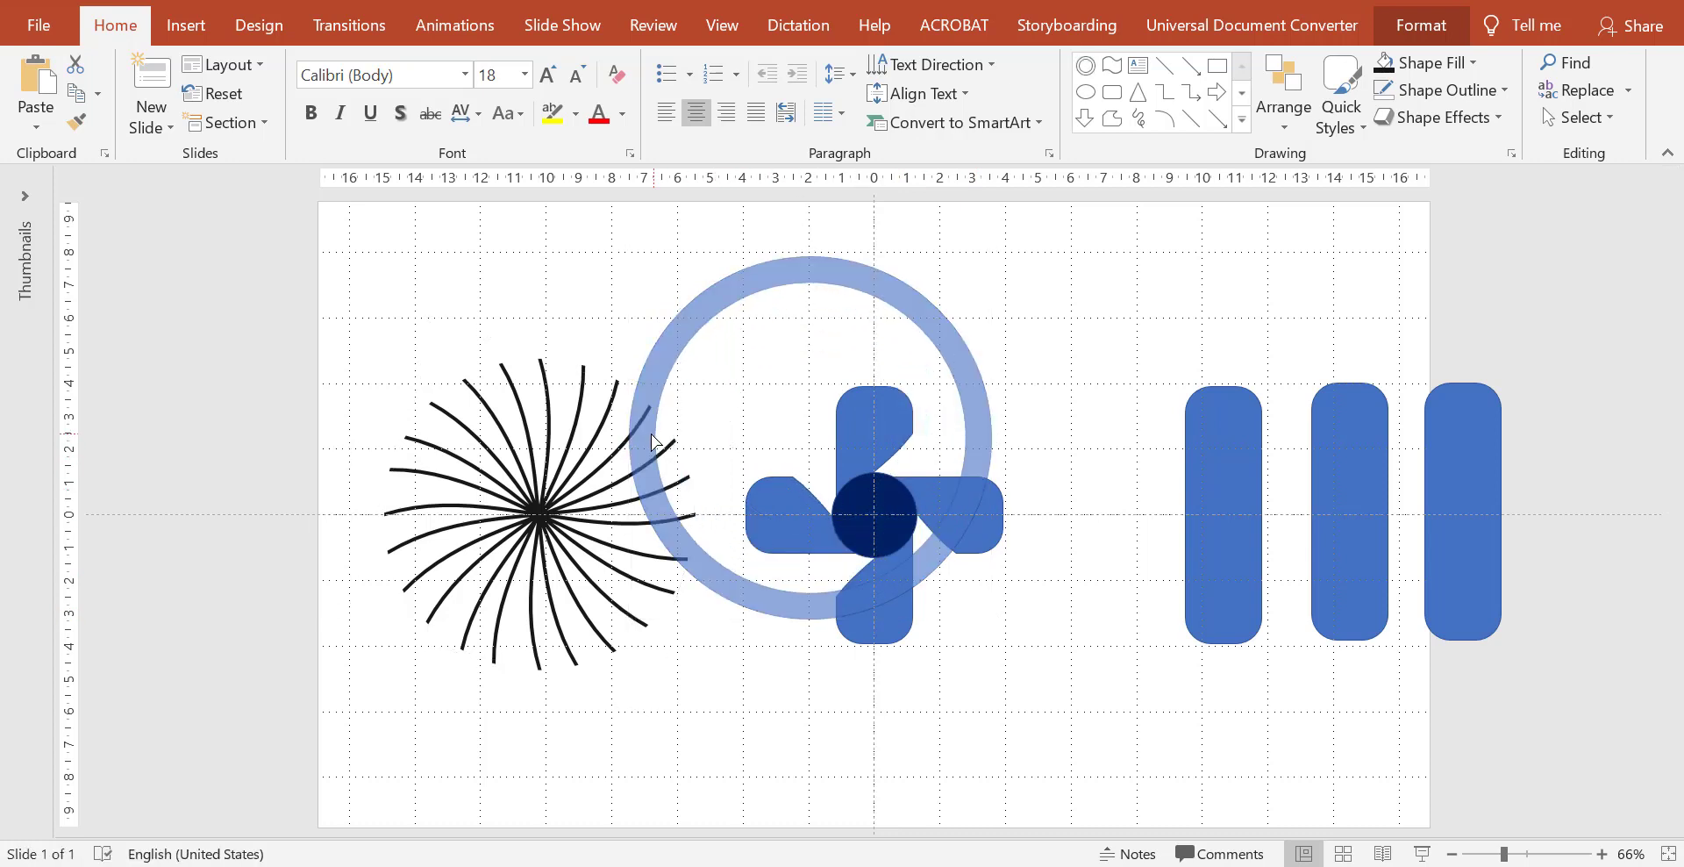
pyautogui.moveTo(649, 378); pyautogui.dragTo(378, 451)
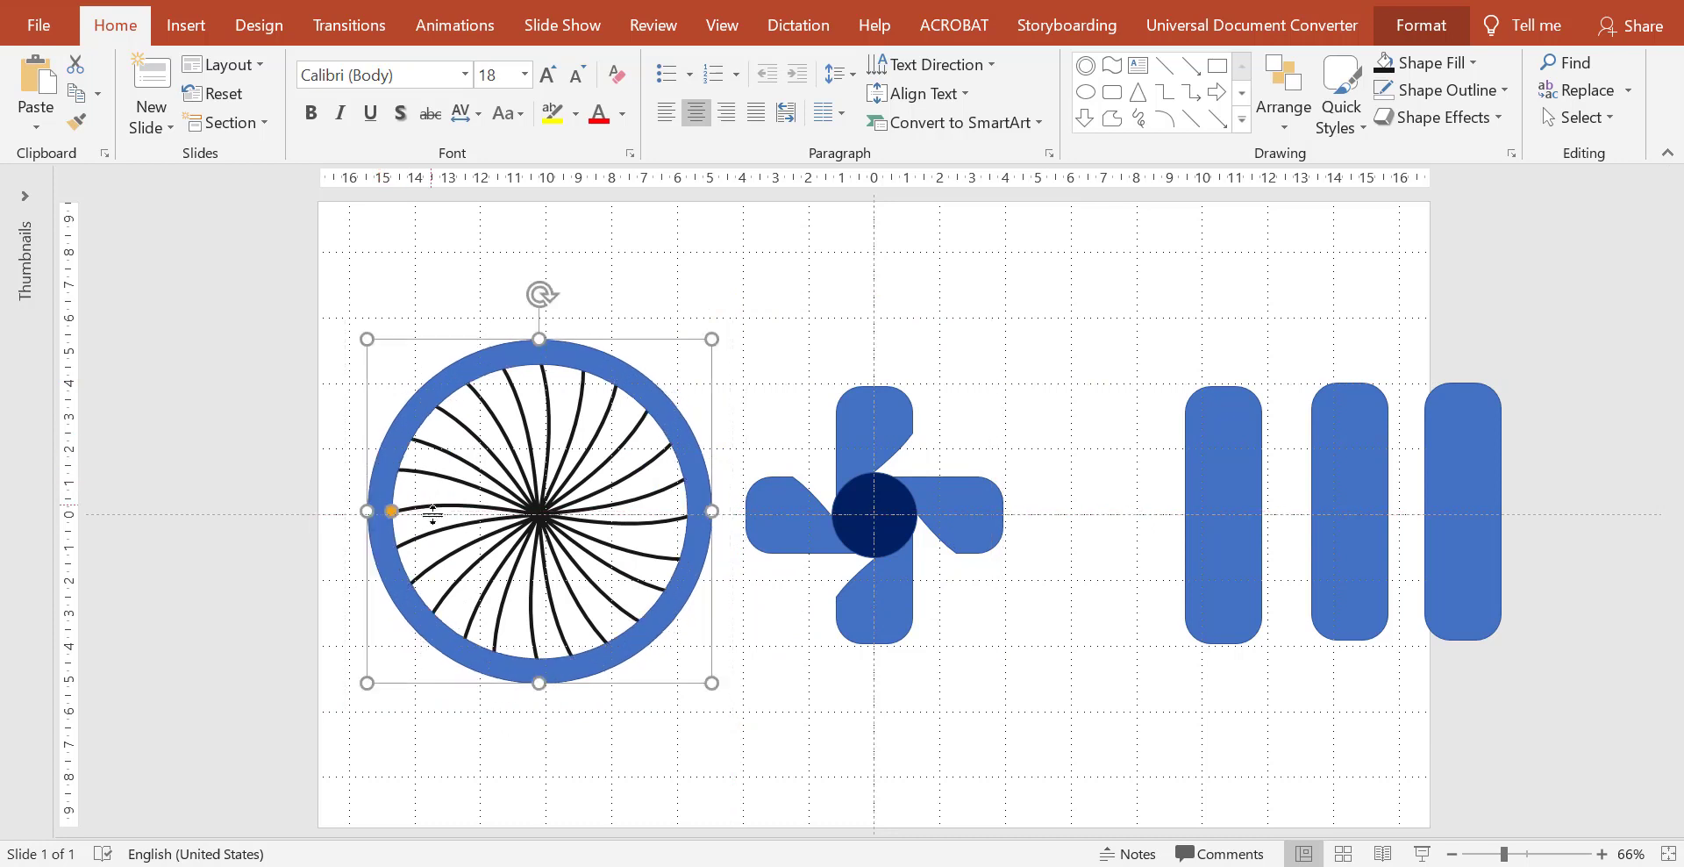
pyautogui.moveTo(391, 510); pyautogui.dragTo(383, 510)
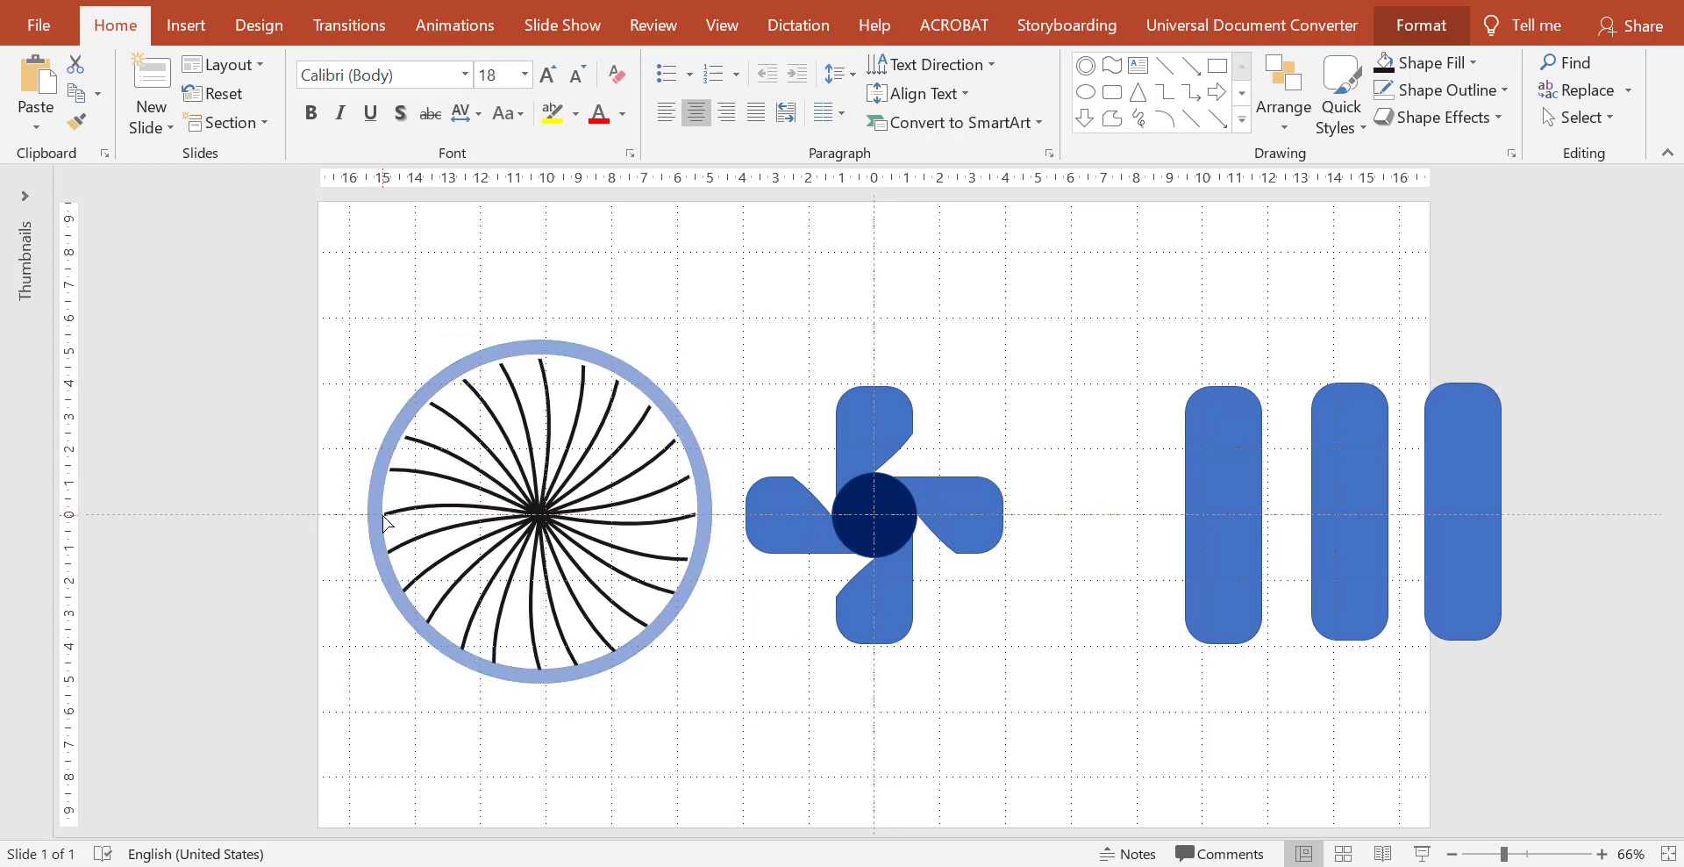
pyautogui.moveTo(367, 338); pyautogui.dragTo(372, 344)
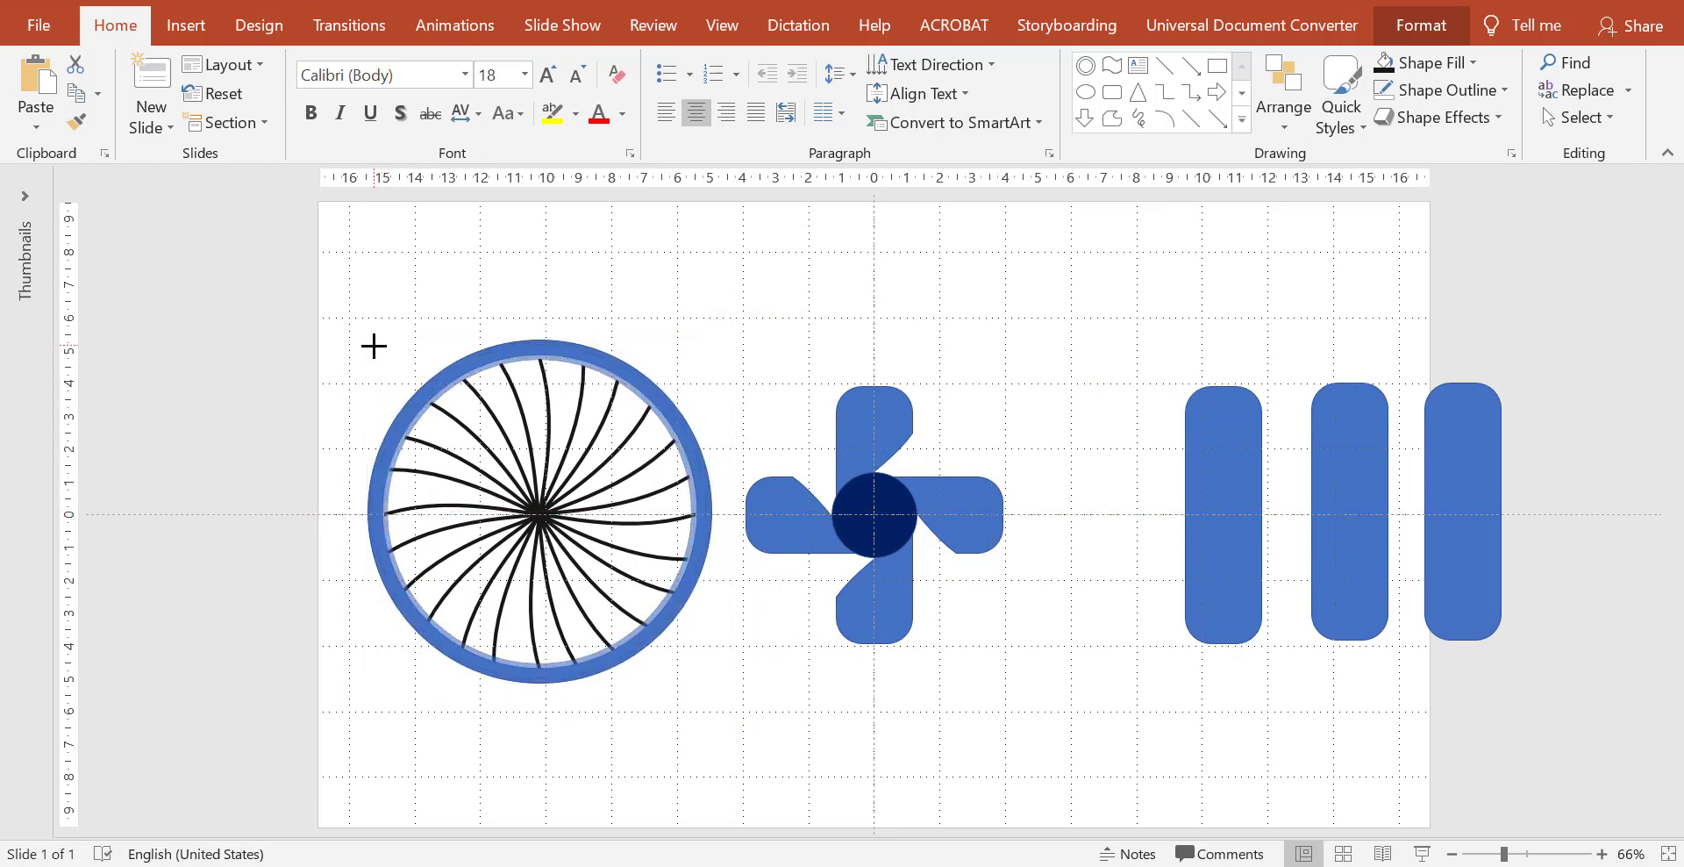
pyautogui.moveTo(391, 510); pyautogui.dragTo(386, 516)
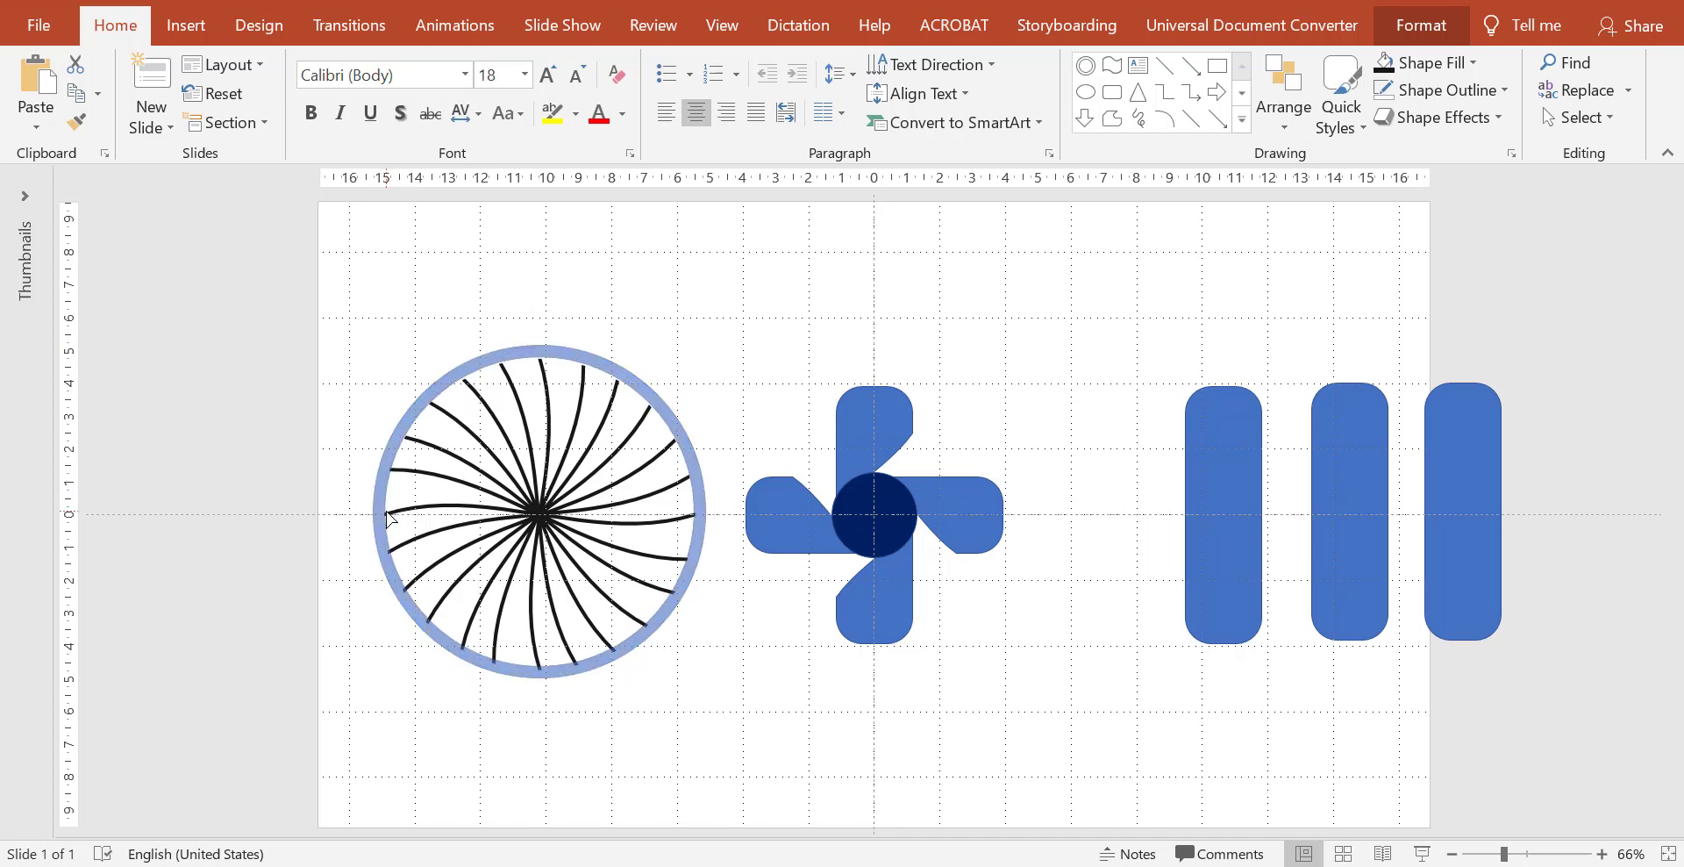
pyautogui.moveTo(386, 515); pyautogui.dragTo(387, 510)
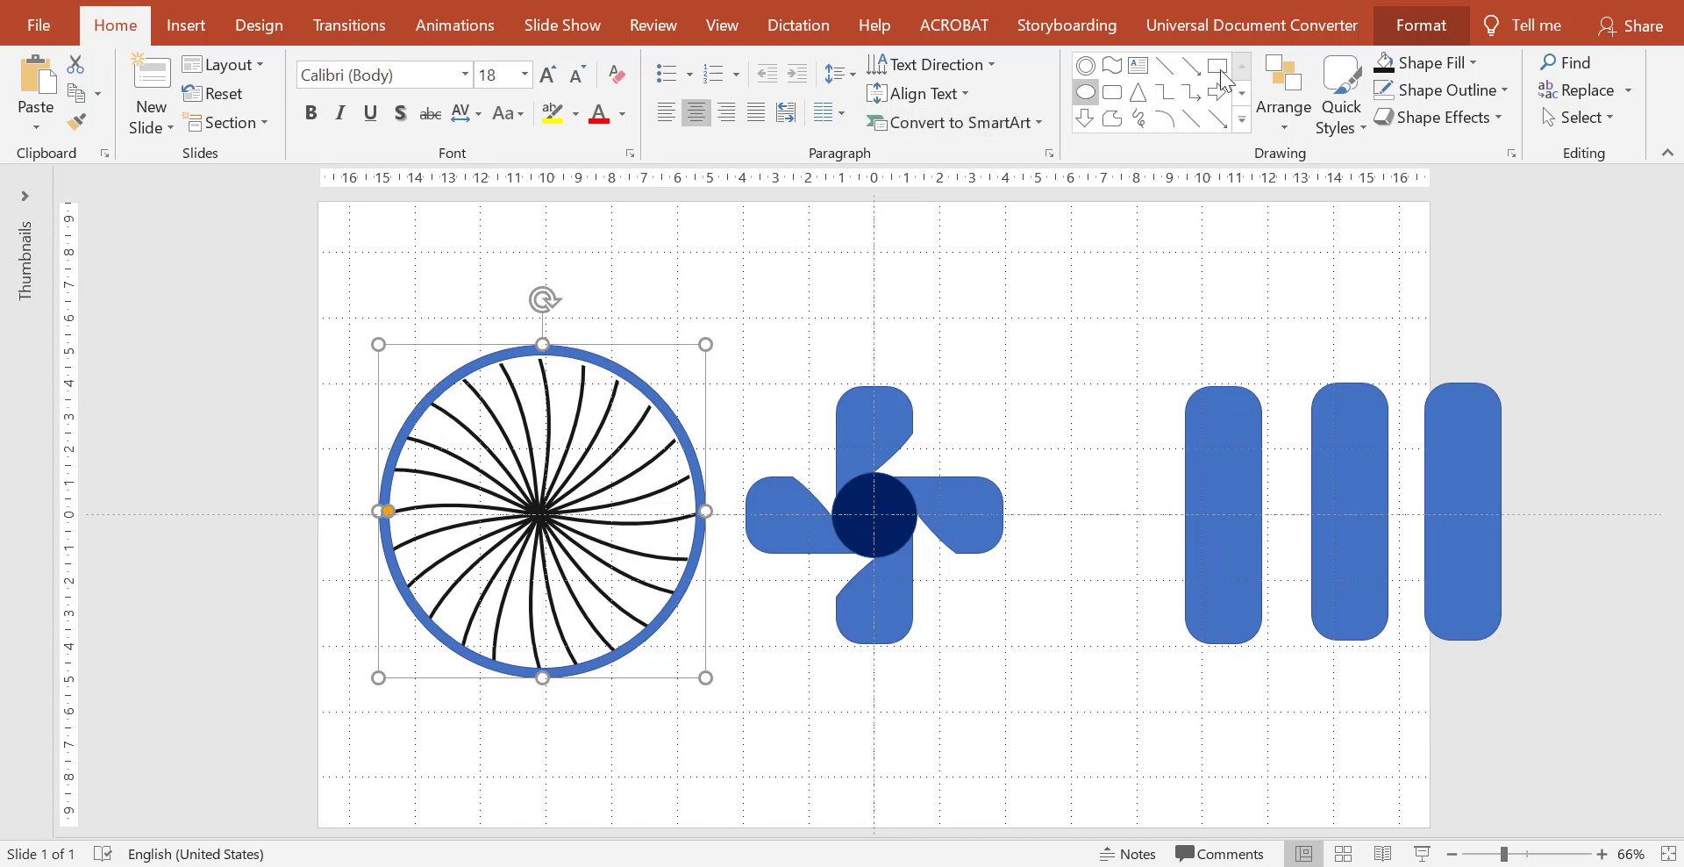
# Step: Fill the ring black and apply the Preset 3 3-D effect
pyautogui.click(1430, 62)
pyautogui.click(1403, 119)
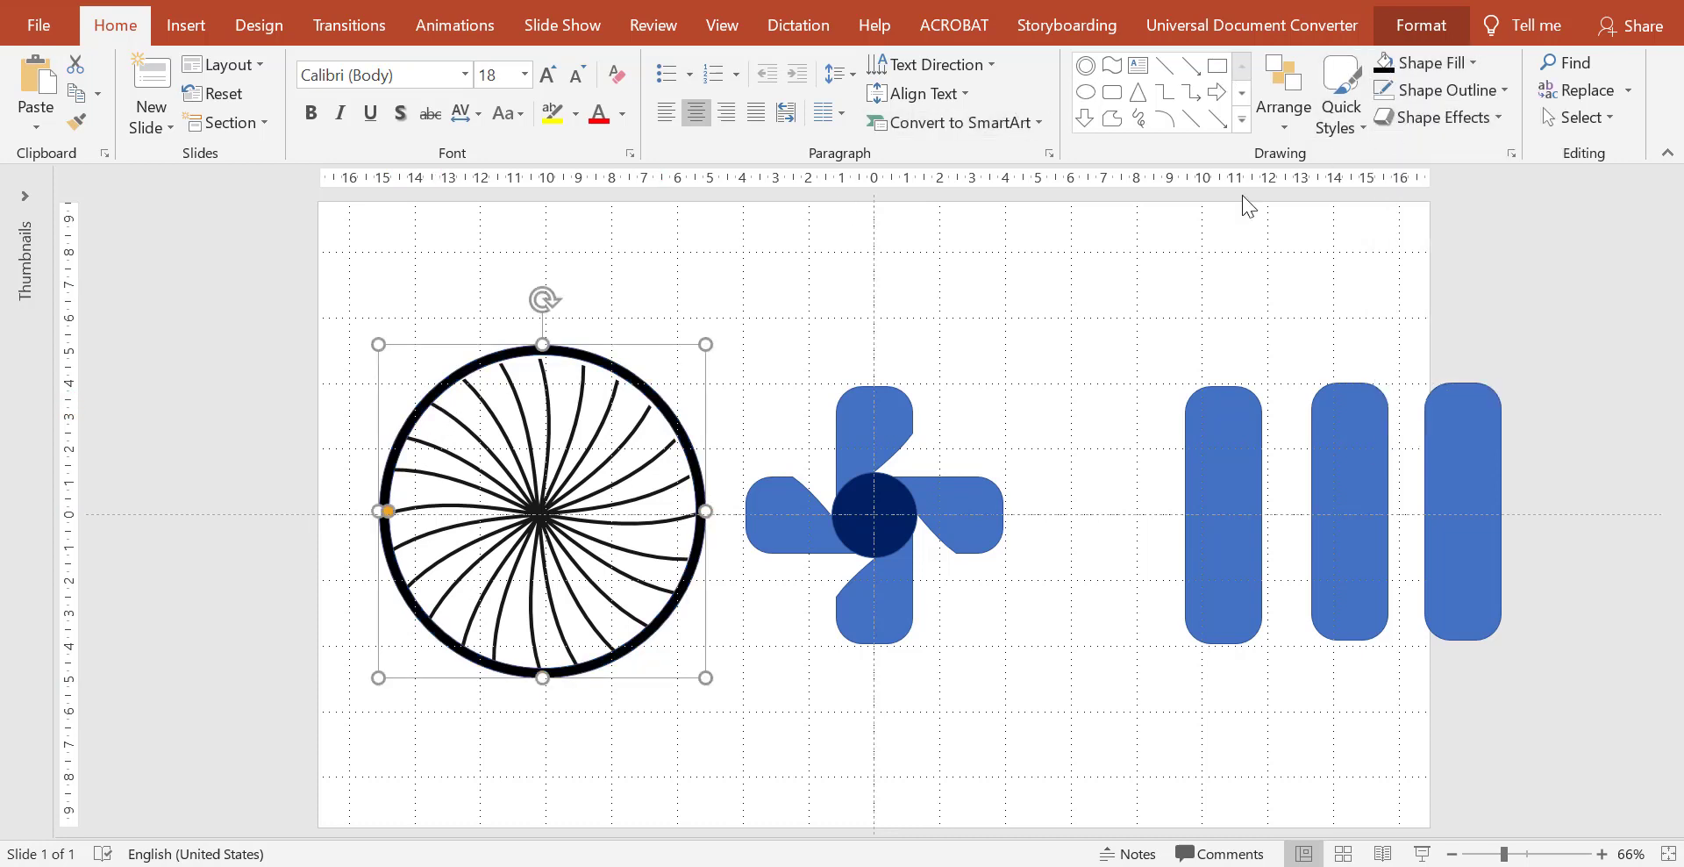
pyautogui.click(1404, 117)
pyautogui.moveTo(1533, 153)
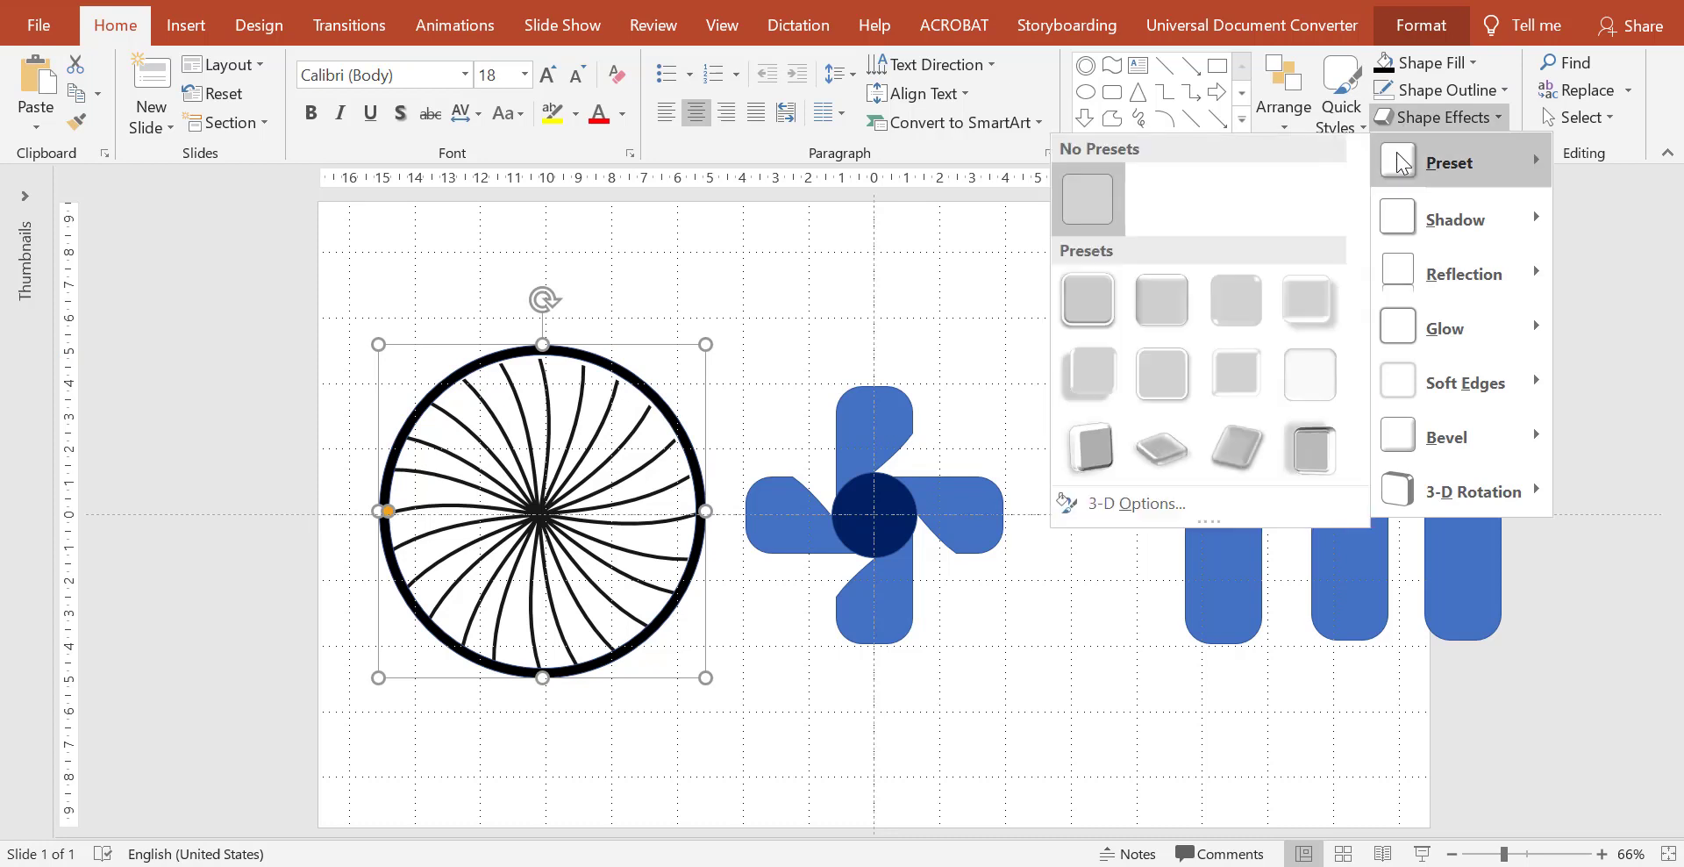
pyautogui.click(1252, 314)
pyautogui.moveTo(542, 317)
pyautogui.mouseDown()
pyautogui.moveTo(618, 335)
pyautogui.moveTo(549, 323)
pyautogui.mouseUp()
# Step: Paste a copy of the spiral spokes and flip it vertically
pyautogui.rightClick(537, 308)
pyautogui.rightClick(848, 294)
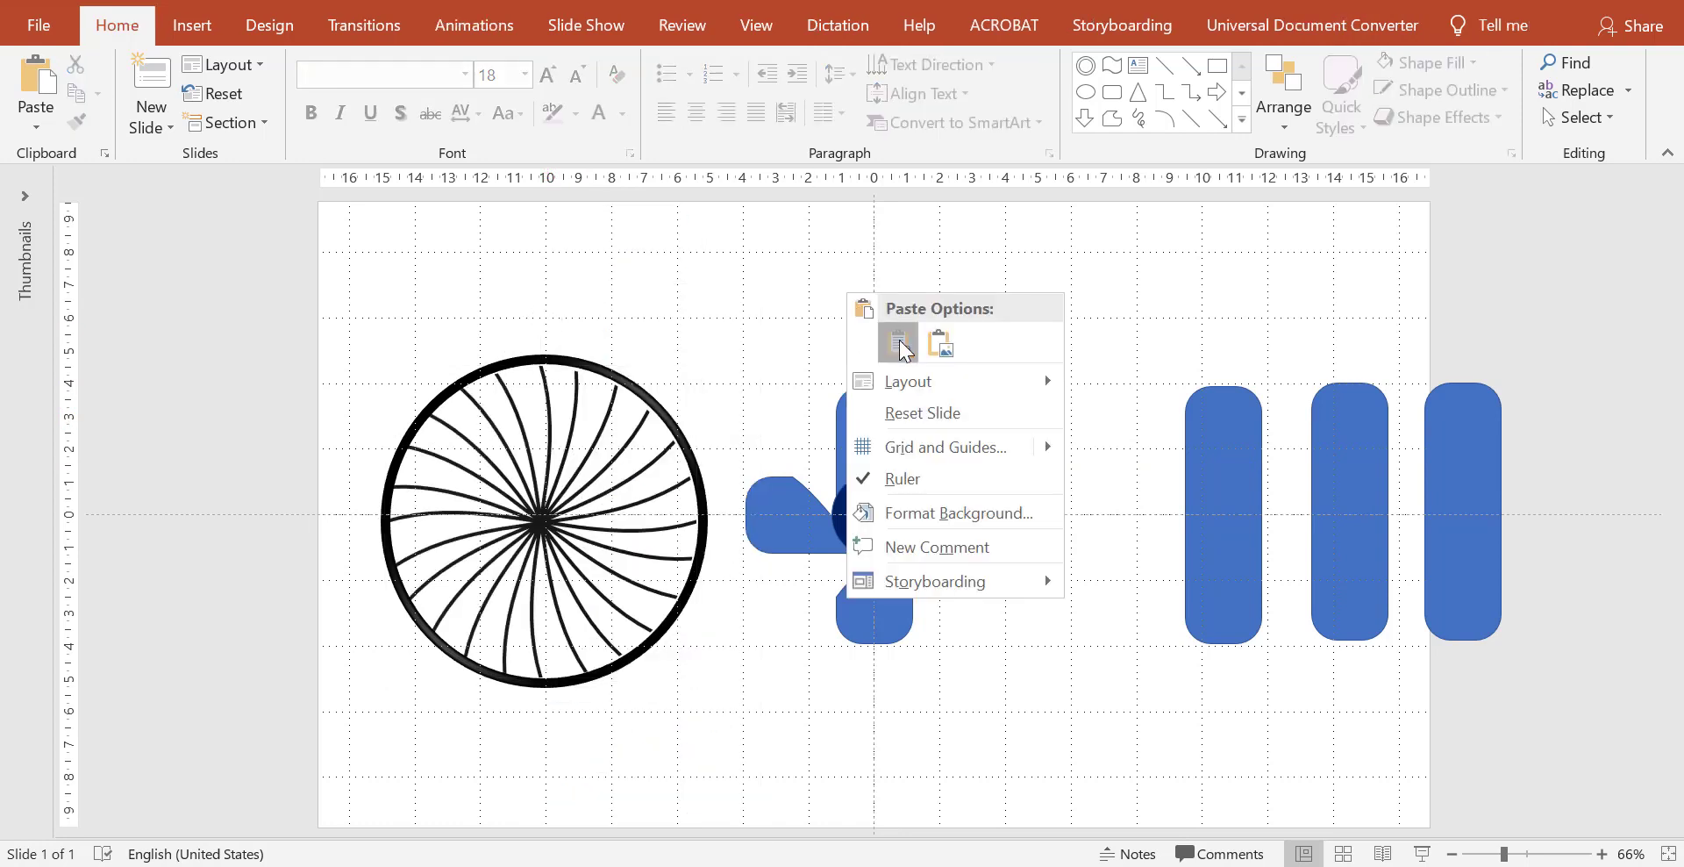
pyautogui.click(900, 349)
pyautogui.moveTo(685, 364); pyautogui.dragTo(1151, 276)
pyautogui.click(1421, 25)
pyautogui.click(1451, 122)
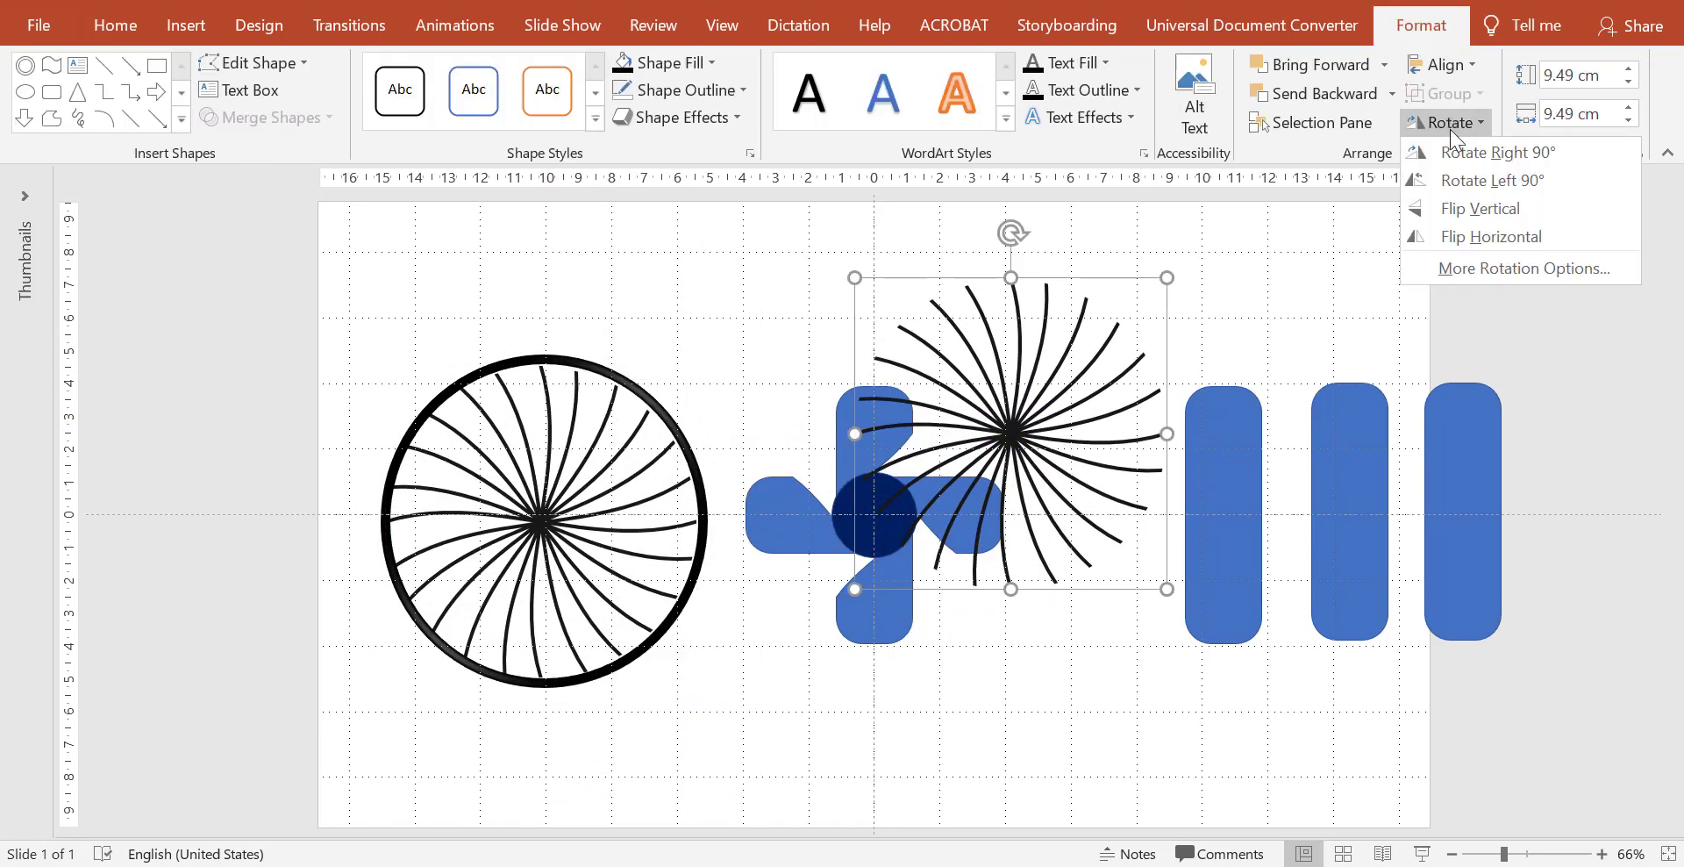
pyautogui.click(1460, 207)
# Step: Make the flipped spokes pale, send them to the back, and place them inside the black ring
pyautogui.click(666, 62)
pyautogui.click(688, 144)
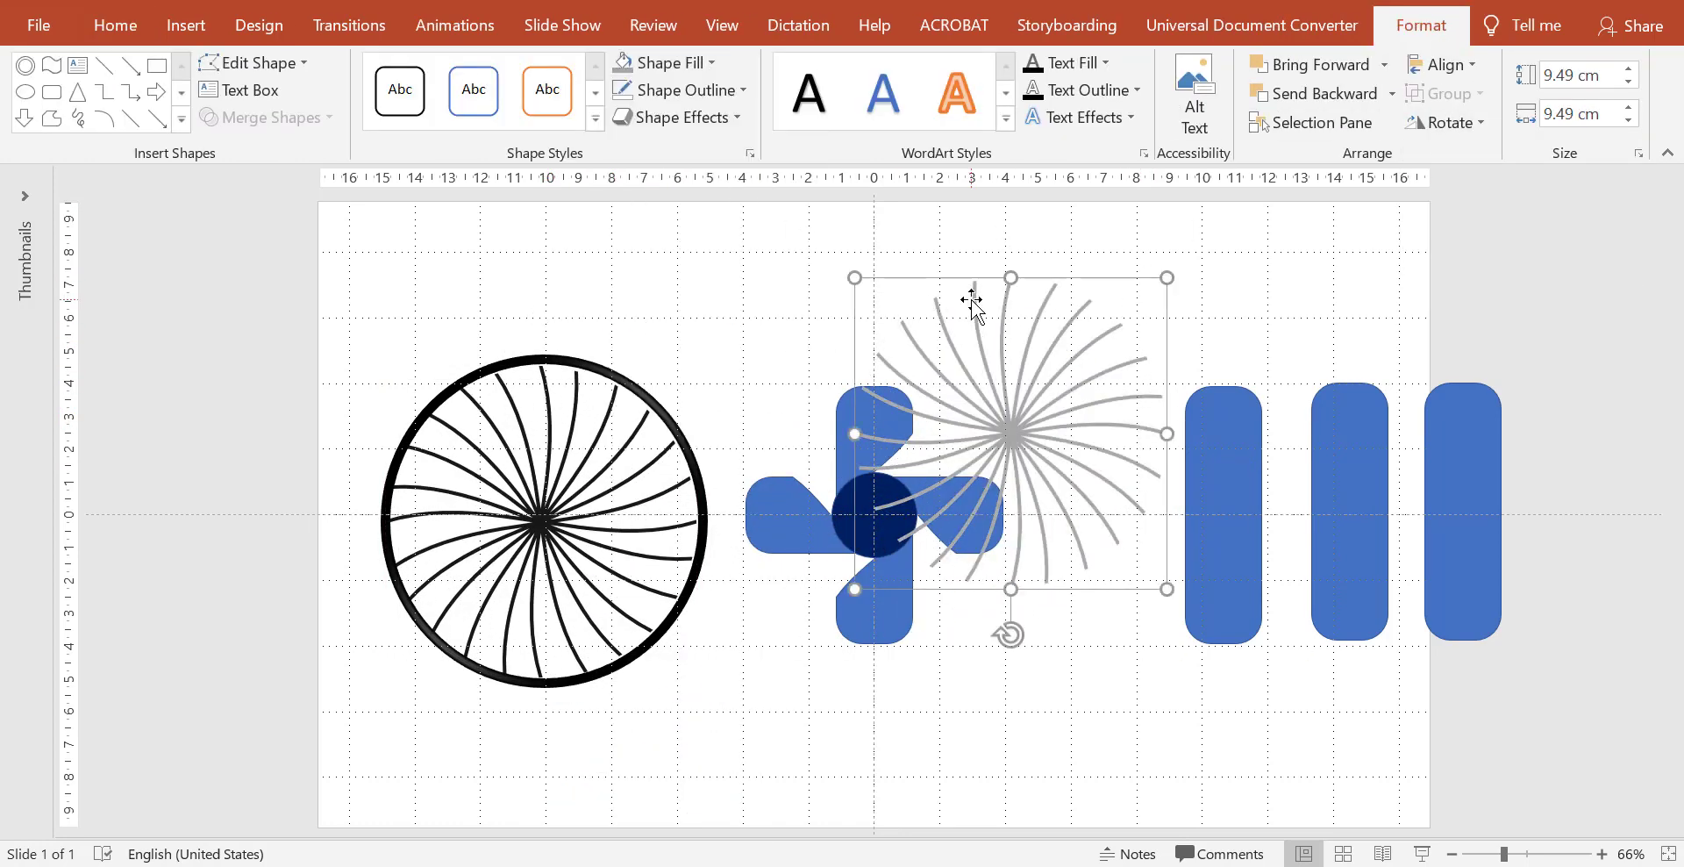
pyautogui.rightClick(1009, 307)
pyautogui.click(1087, 586)
pyautogui.moveTo(1053, 432); pyautogui.dragTo(584, 515)
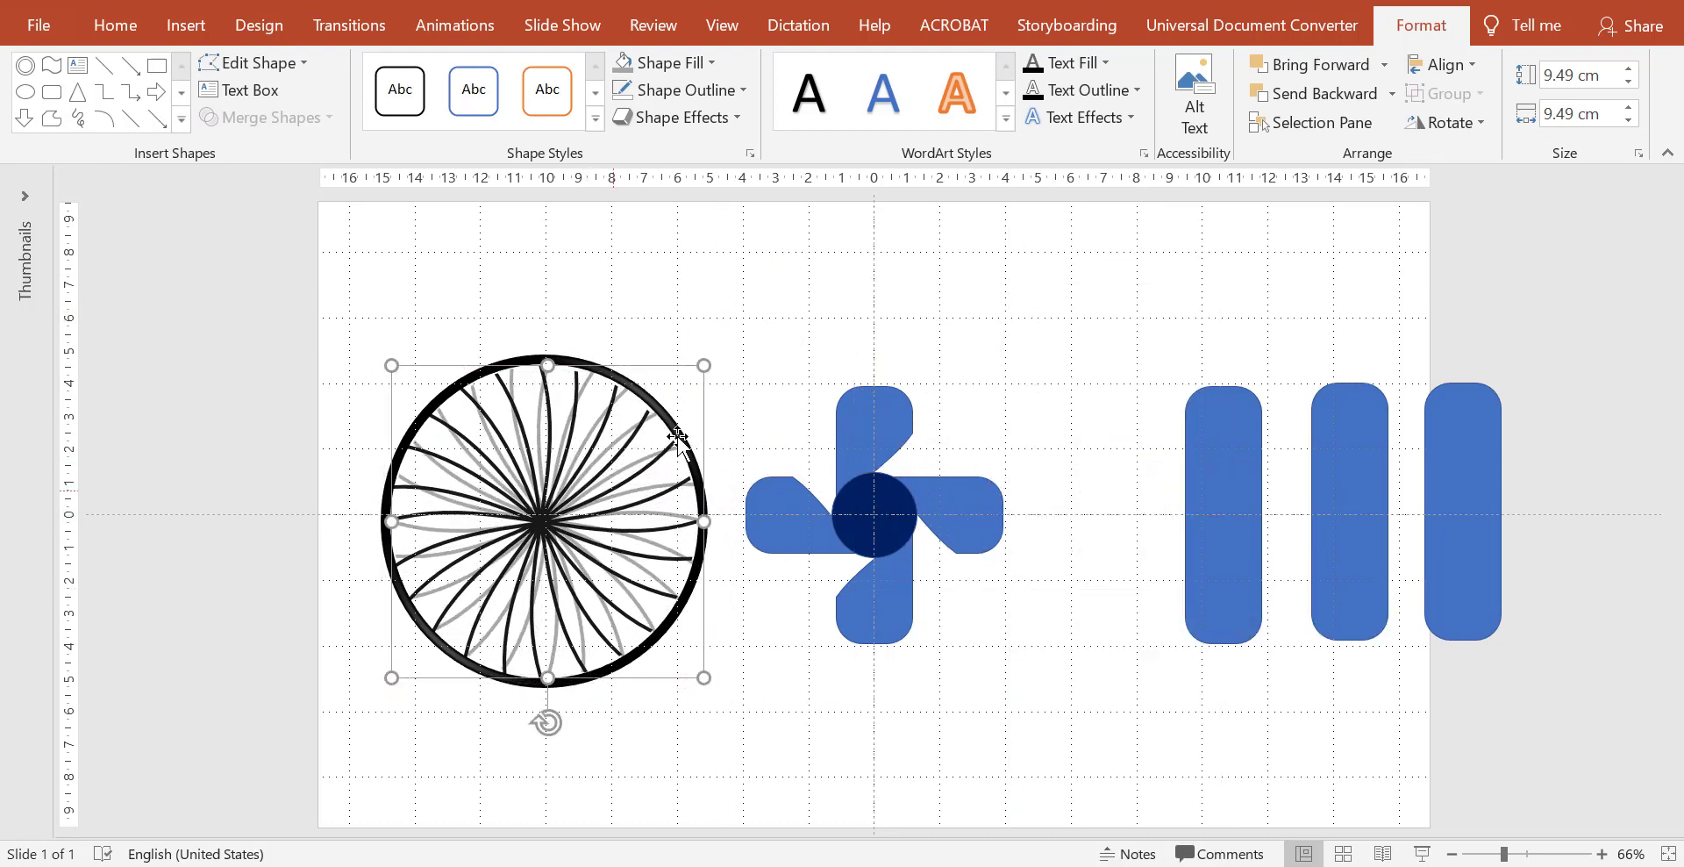
pyautogui.click(664, 63)
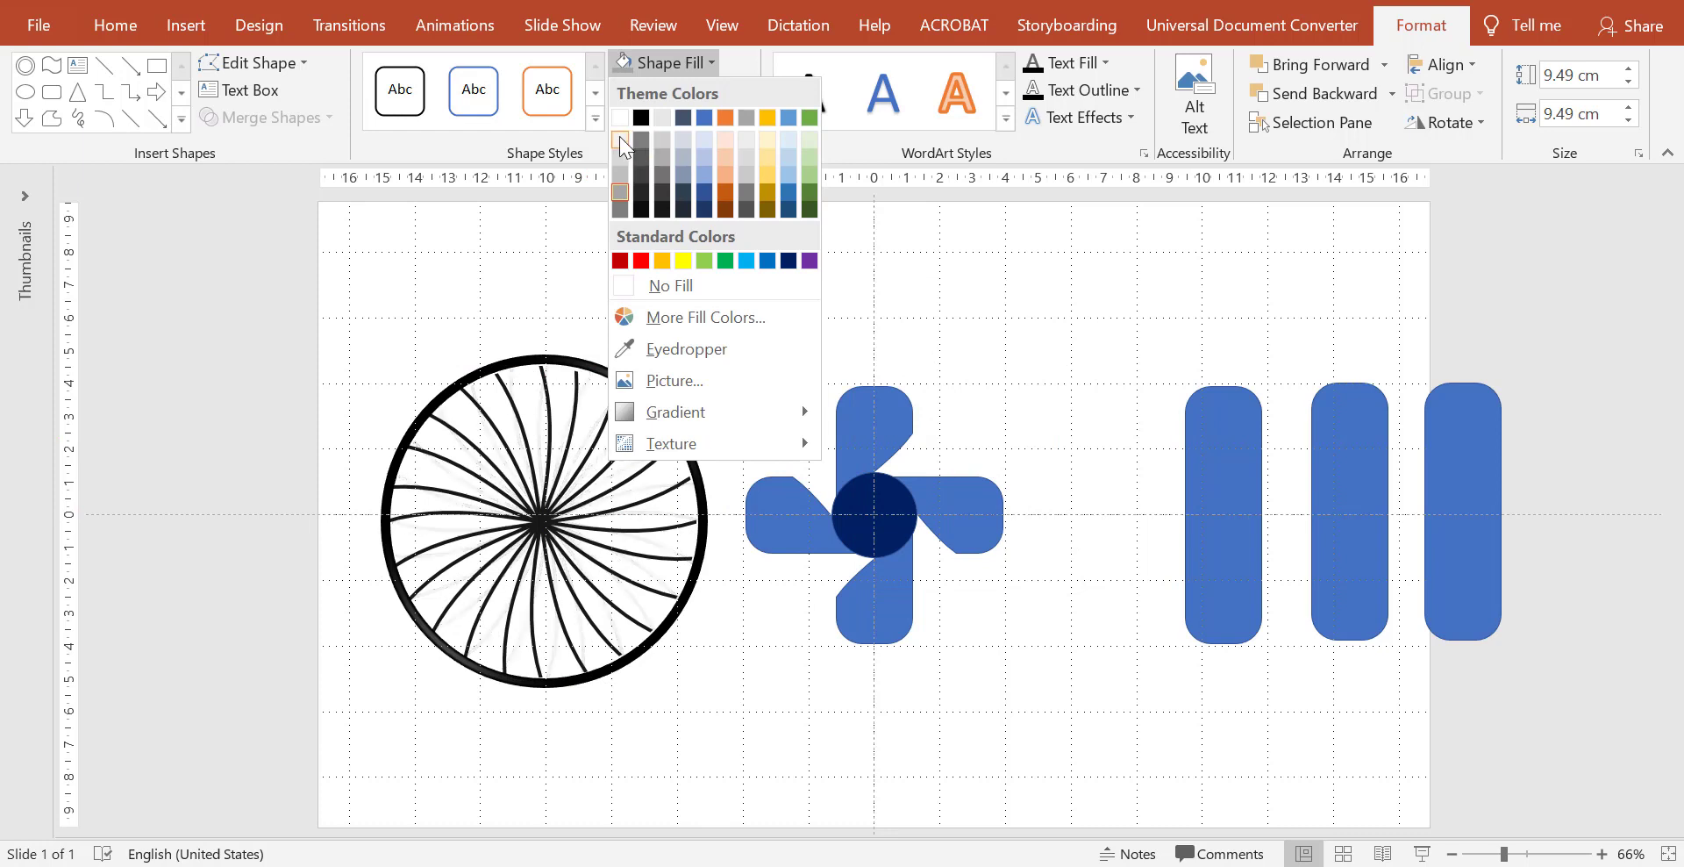
pyautogui.click(619, 141)
# Step: Move the whole spoked wheel onto the centre of the blue blades
pyautogui.click(487, 302)
pyautogui.moveTo(329, 295); pyautogui.dragTo(727, 768)
pyautogui.moveTo(545, 517); pyautogui.dragTo(875, 510)
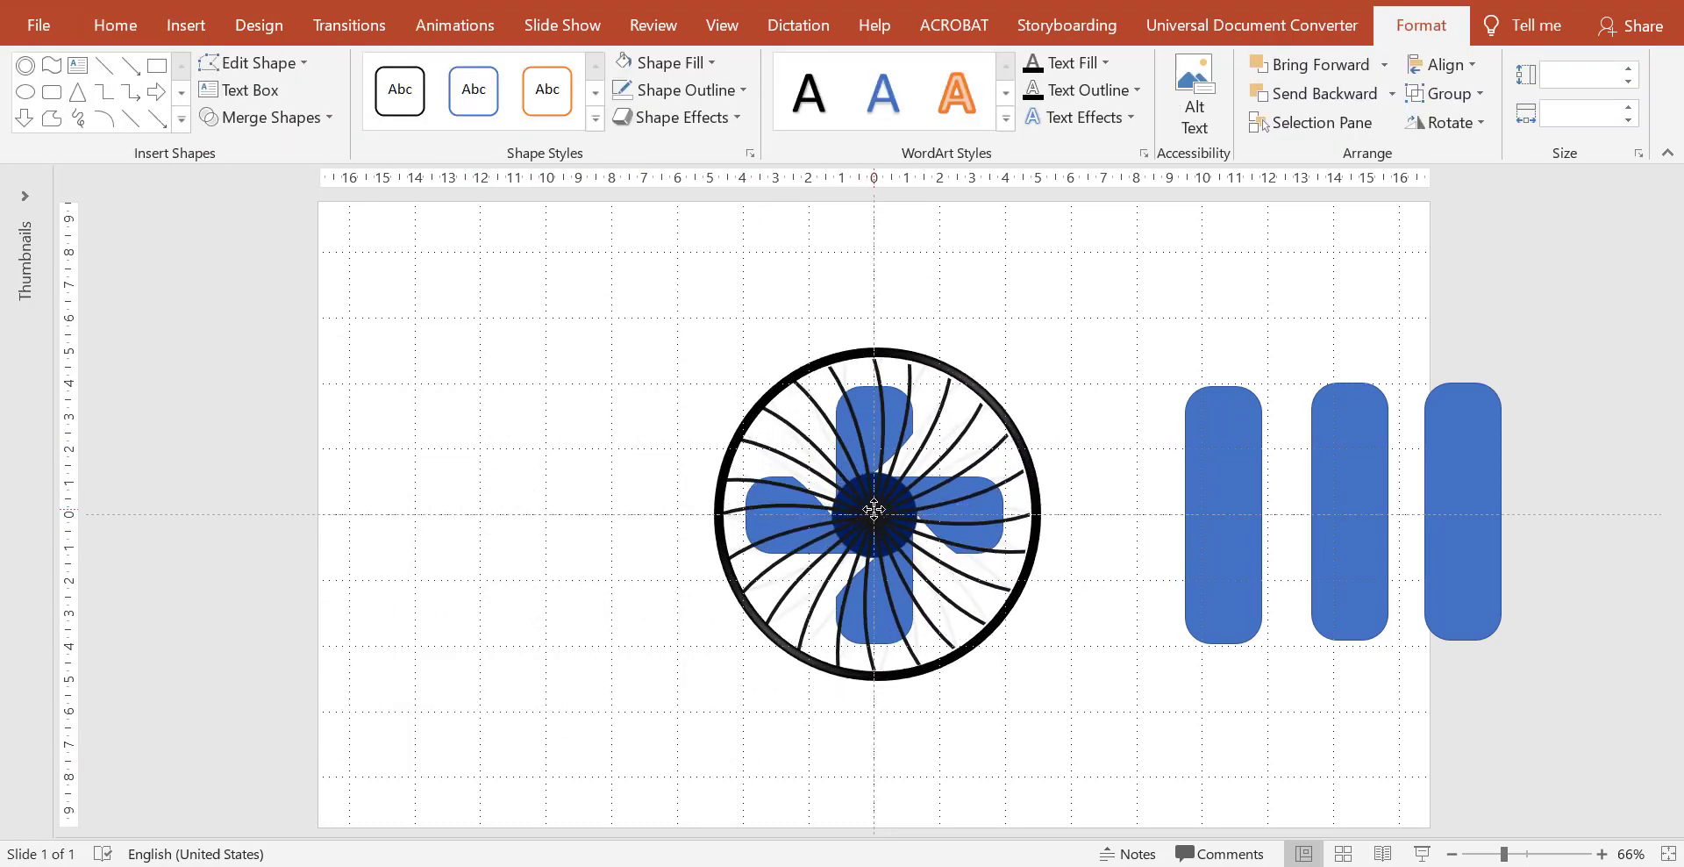
pyautogui.click(579, 351)
# Step: Draw an oval hub, fill it grey, and give it a bevelled 3-D preset
pyautogui.hotkey('alt', 'n')
pyautogui.press('s')
pyautogui.press('h')
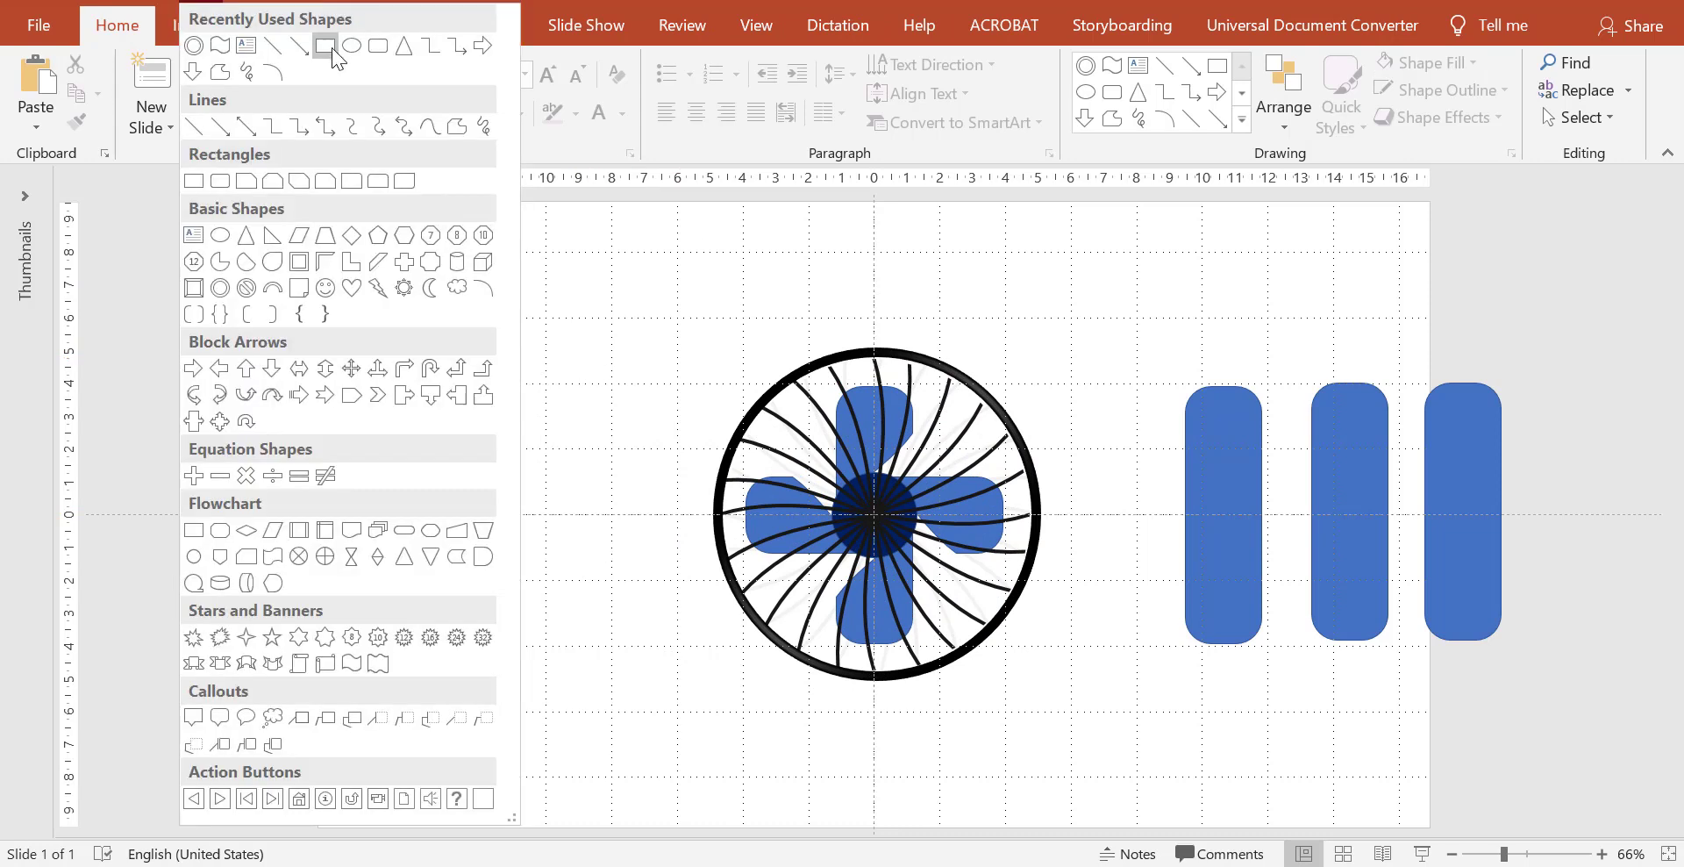
pyautogui.click(203, 64)
pyautogui.moveTo(521, 376)
pyautogui.mouseDown()
pyautogui.moveTo(582, 450)
pyautogui.moveTo(868, 512)
pyautogui.mouseUp()
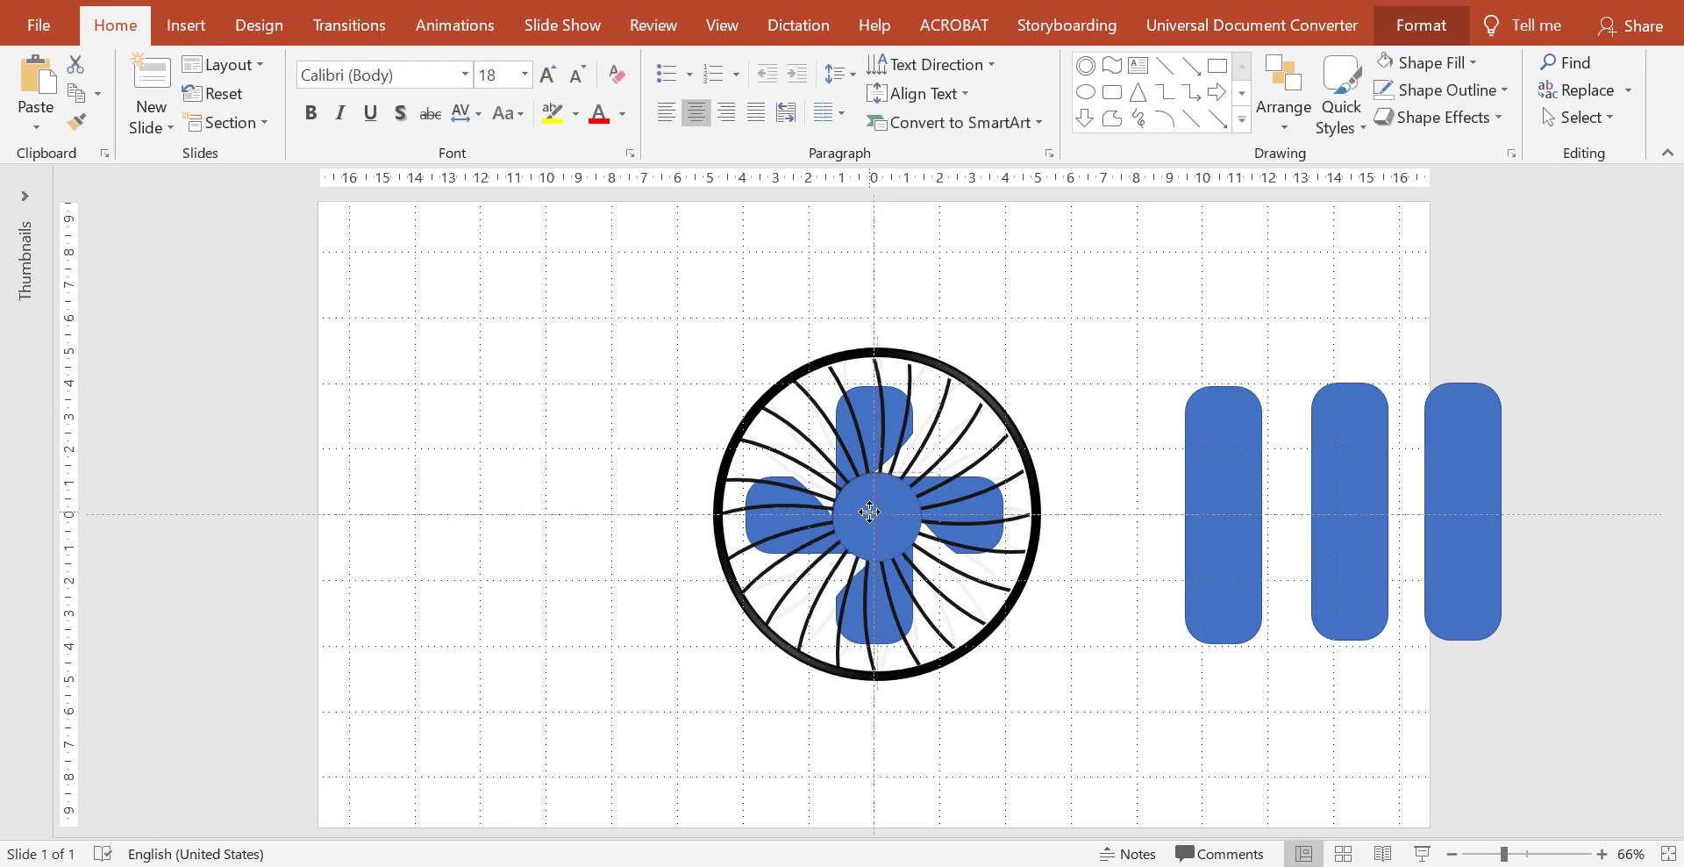
pyautogui.click(869, 509)
pyautogui.click(1474, 62)
pyautogui.click(1403, 140)
pyautogui.click(1438, 117)
pyautogui.moveTo(1440, 162)
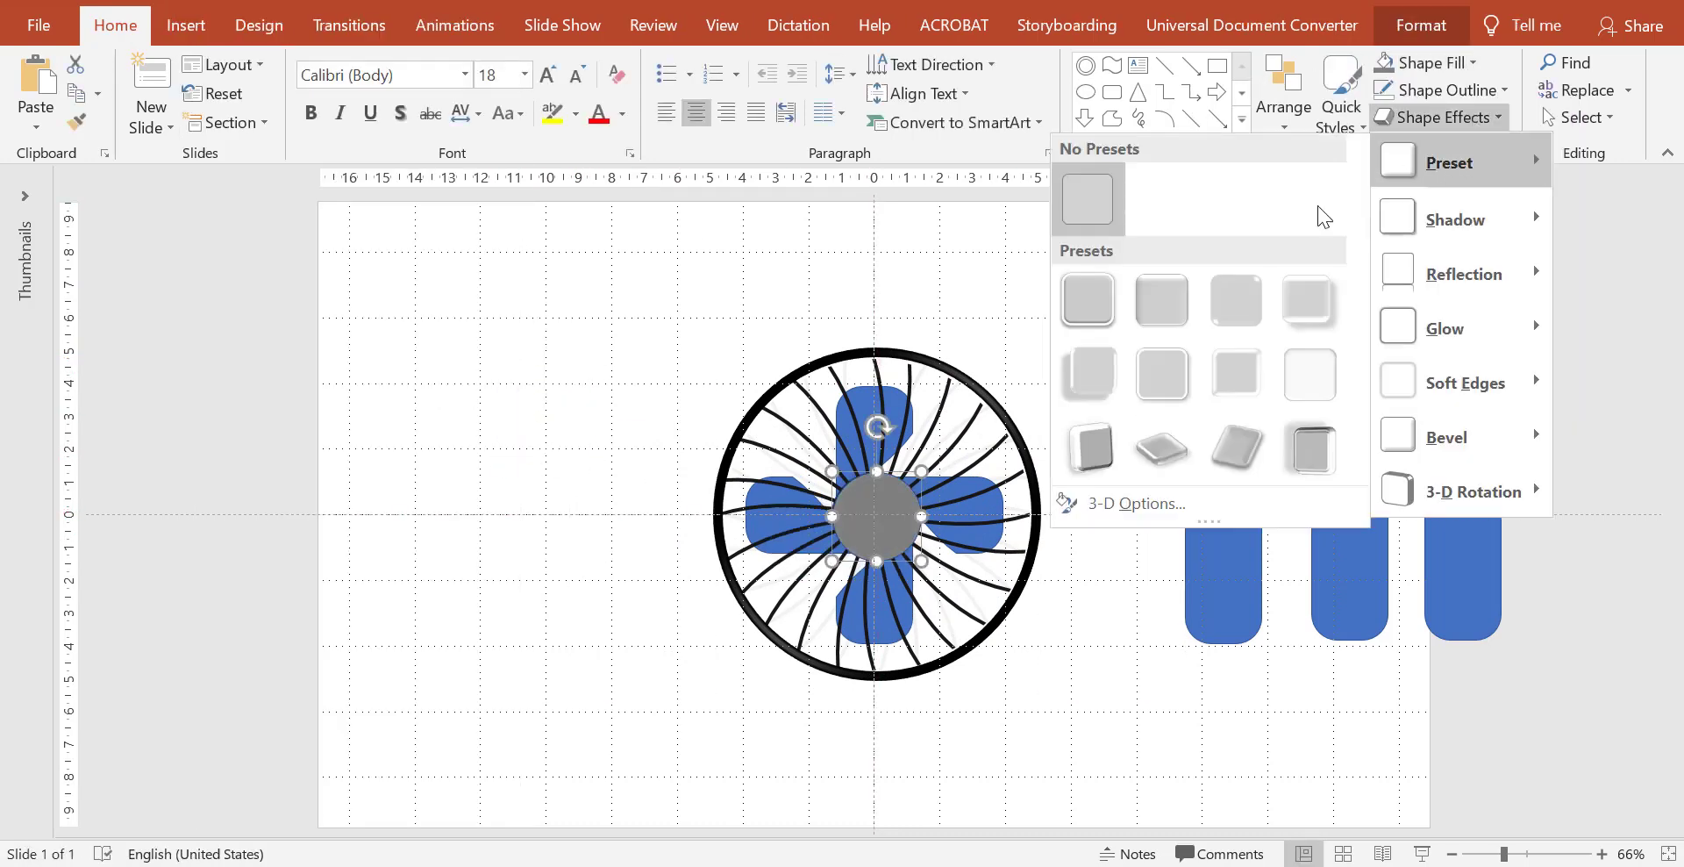
pyautogui.click(1301, 316)
# Step: Move the assembled fan head to the upper left
pyautogui.moveTo(531, 286); pyautogui.dragTo(1114, 824)
pyautogui.moveTo(1037, 593); pyautogui.dragTo(756, 475)
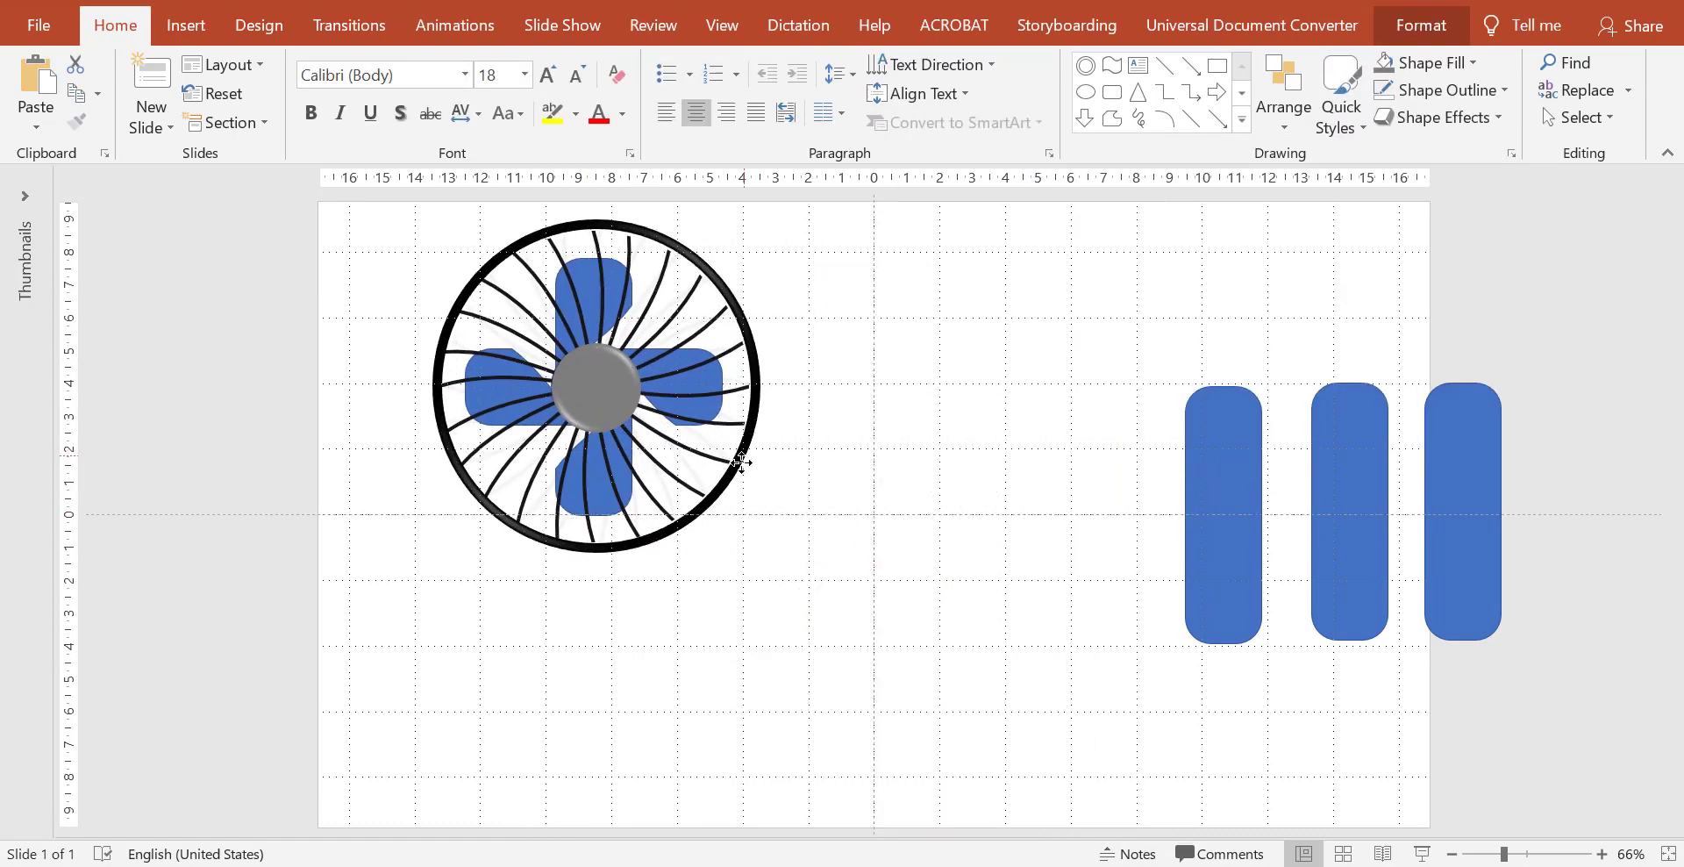
pyautogui.click(722, 24)
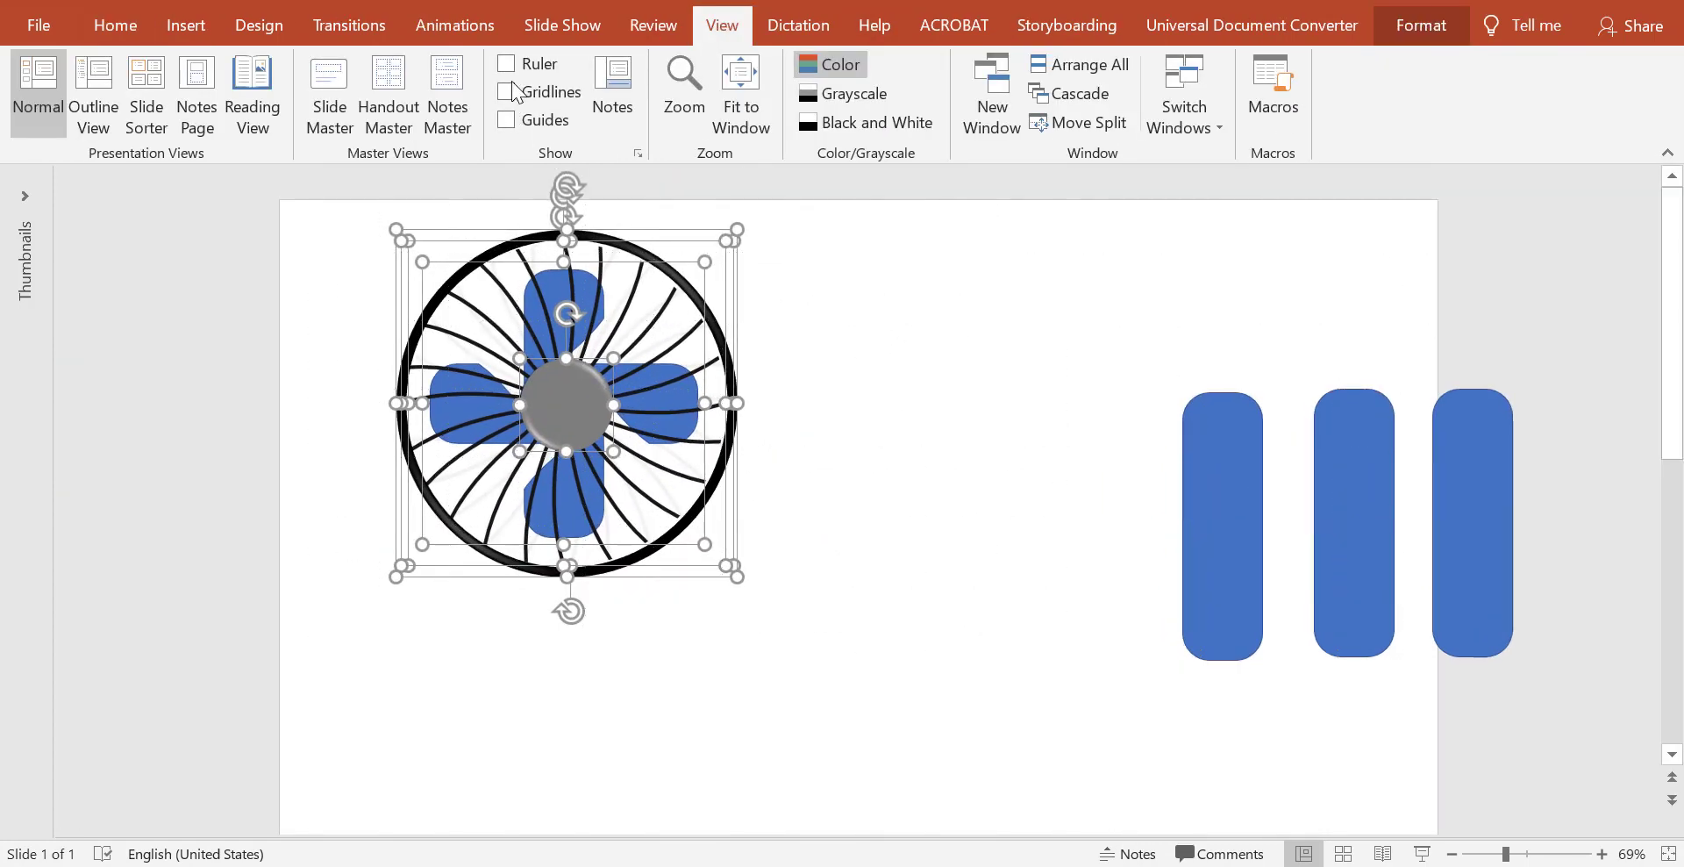
# Step: Show the rulers and place a narrow pill under the fan as a dark pole
pyautogui.click(506, 63)
pyautogui.moveTo(1222, 526)
pyautogui.mouseDown()
pyautogui.moveTo(977, 552)
pyautogui.moveTo(961, 633)
pyautogui.mouseUp()
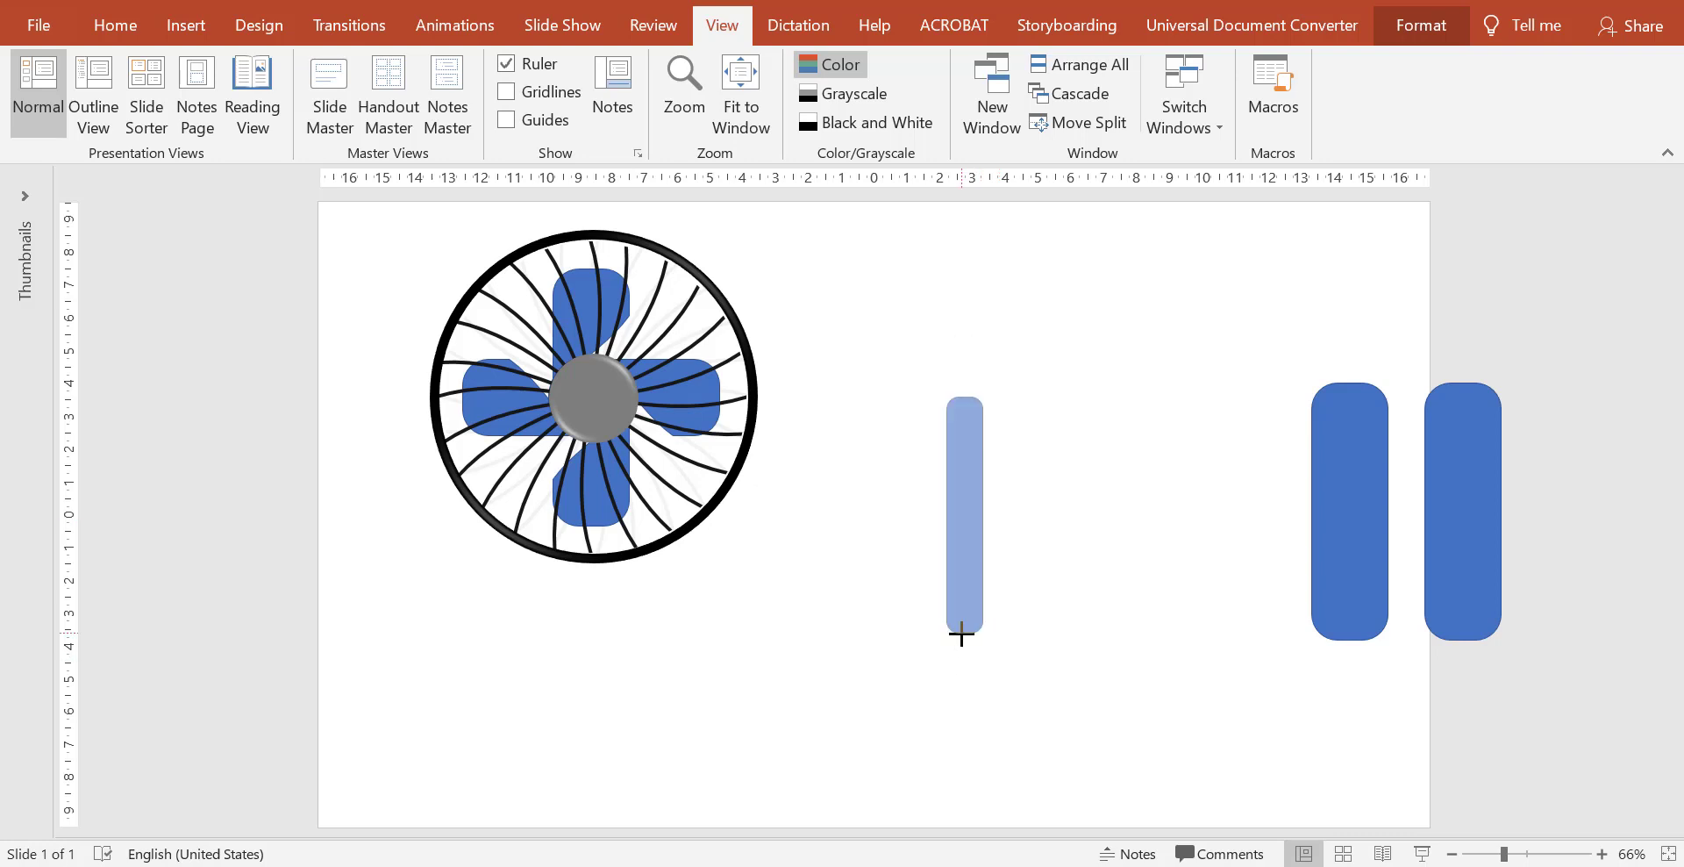
pyautogui.moveTo(963, 481); pyautogui.dragTo(589, 644)
pyautogui.click(562, 529)
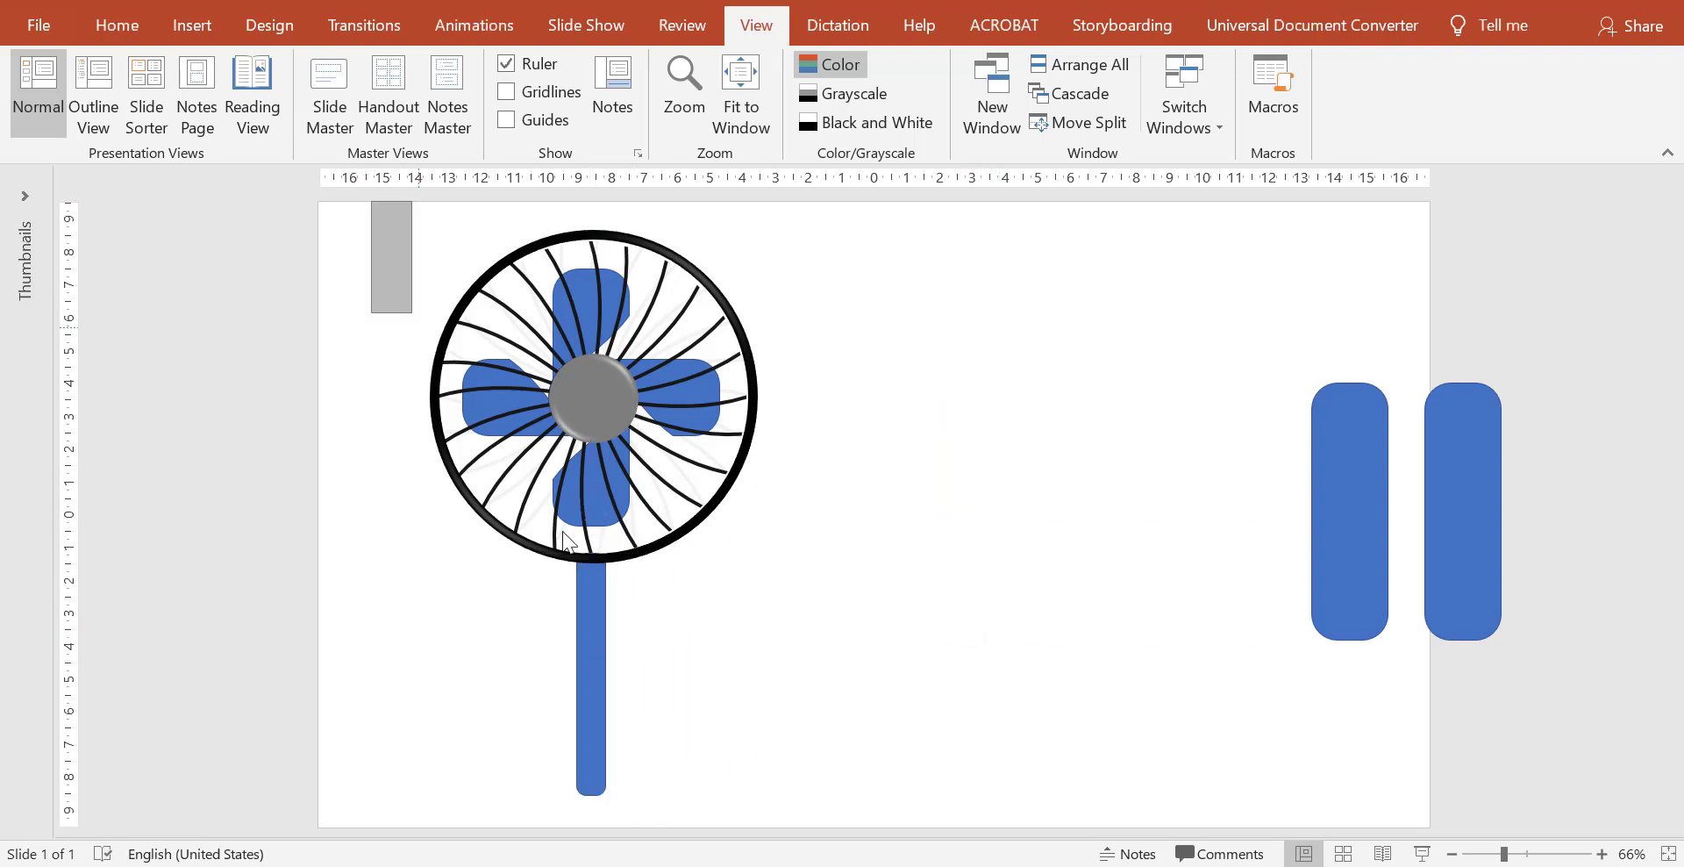
pyautogui.moveTo(561, 530); pyautogui.dragTo(548, 502)
pyautogui.click(665, 656)
pyautogui.click(593, 644)
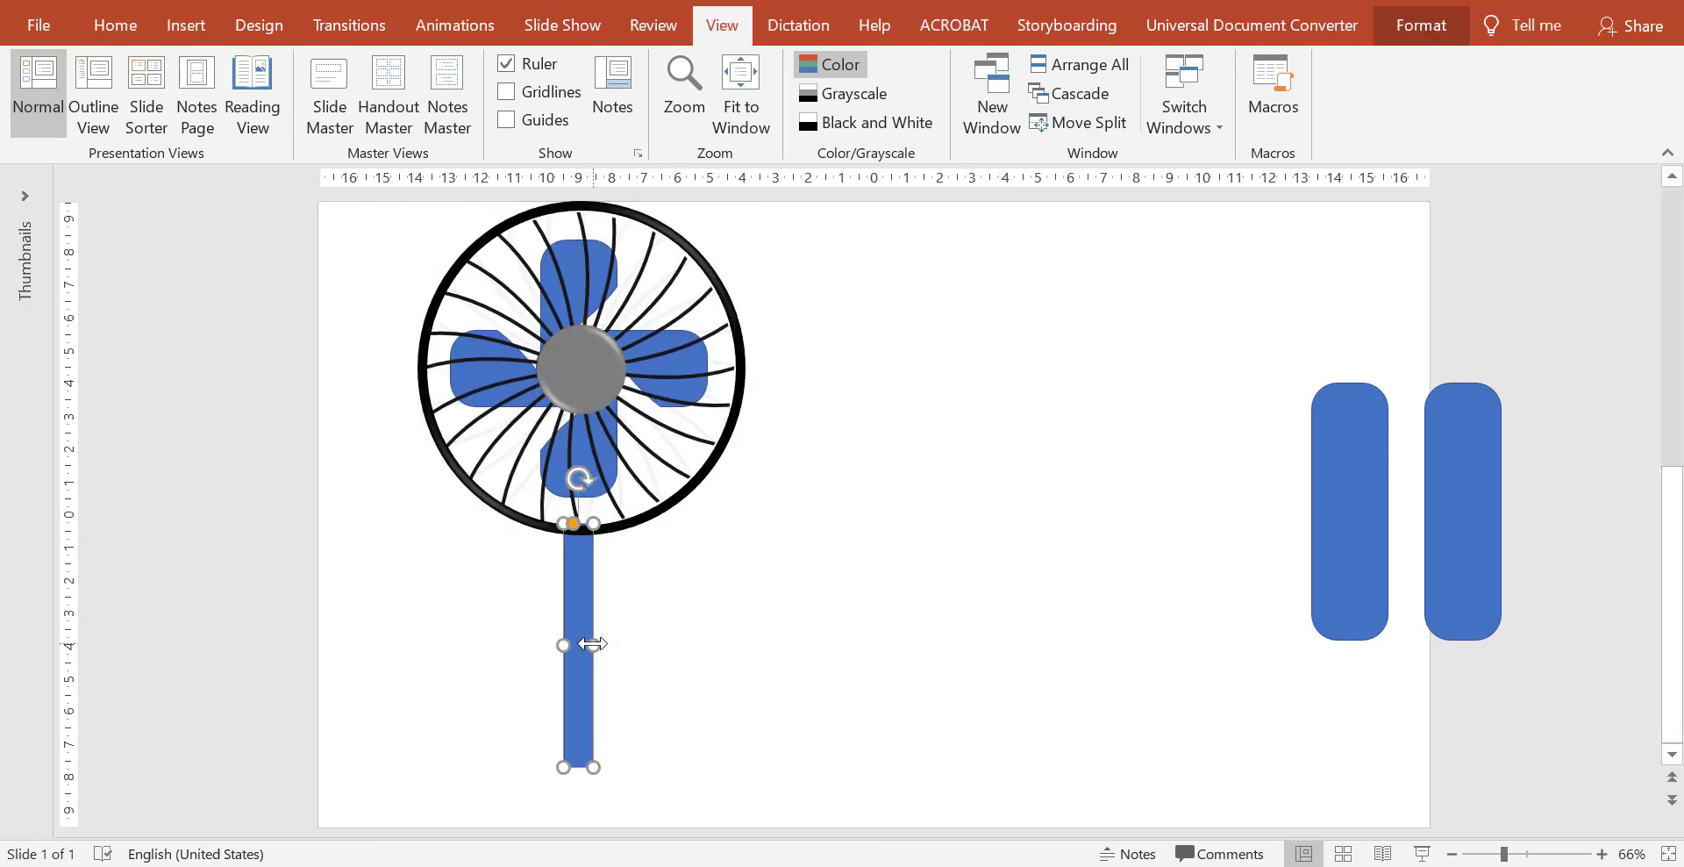
pyautogui.click(1421, 25)
pyautogui.click(664, 62)
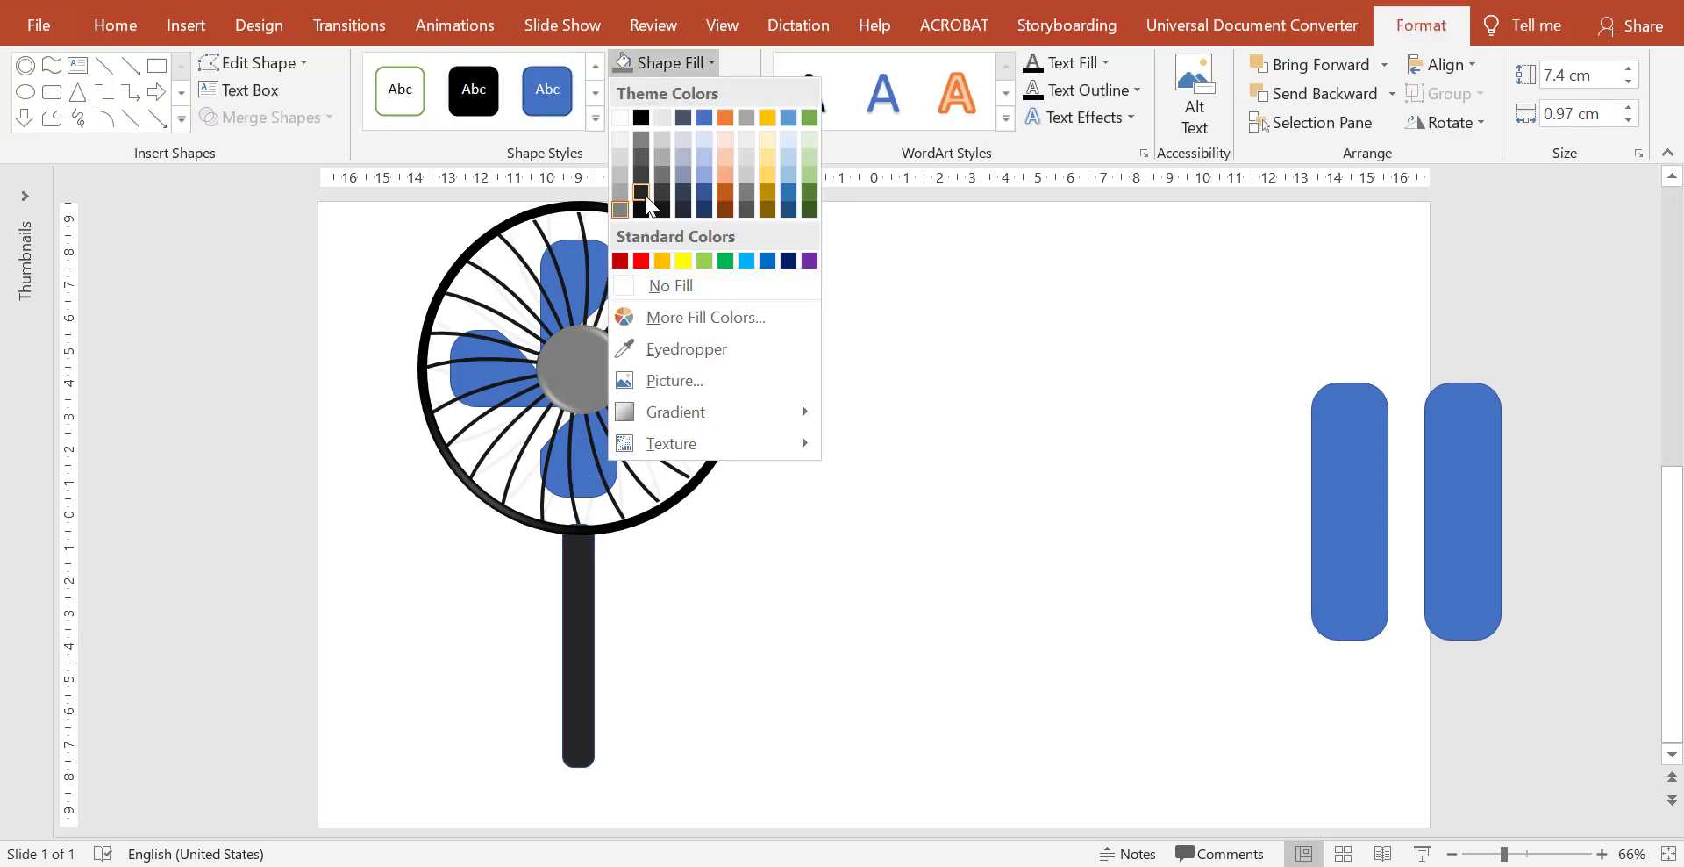
# Step: Shrink another pill into a grey collar on the pole
pyautogui.click(647, 202)
pyautogui.moveTo(1357, 586); pyautogui.dragTo(893, 658)
pyautogui.moveTo(885, 712); pyautogui.dragTo(885, 583)
pyautogui.moveTo(922, 516); pyautogui.dragTo(888, 516)
pyautogui.moveTo(876, 498)
pyautogui.mouseDown()
pyautogui.moveTo(737, 575)
pyautogui.moveTo(590, 623)
pyautogui.mouseUp()
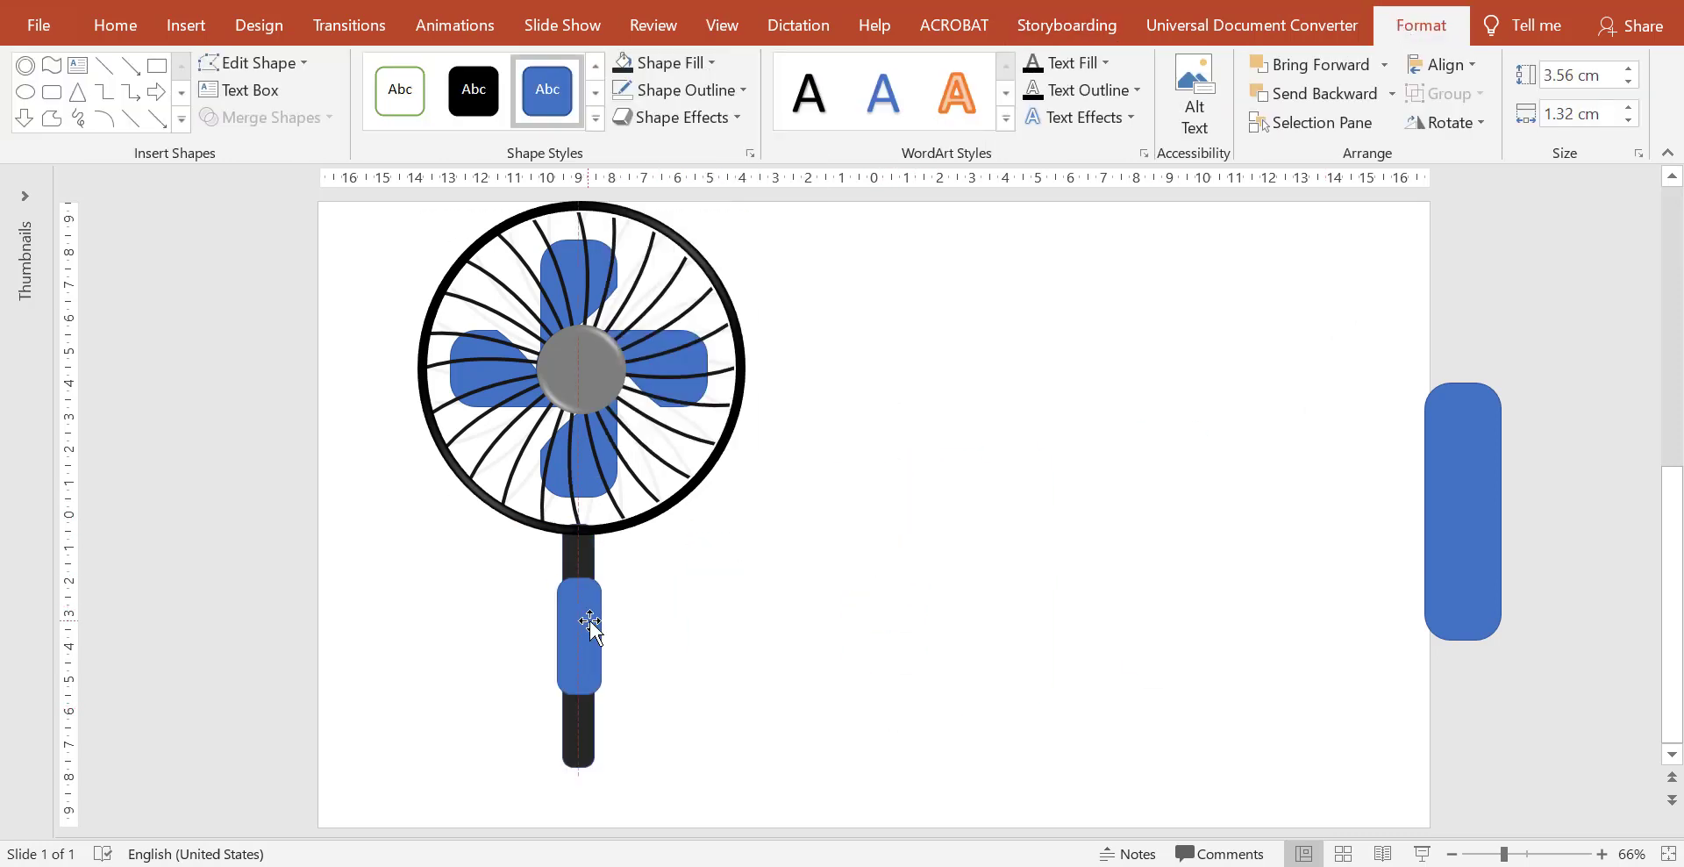
pyautogui.click(676, 62)
pyautogui.click(631, 219)
# Step: Turn a pill copy into a small black foot with no outline under the pole
pyautogui.click(1421, 527)
pyautogui.moveTo(1430, 526); pyautogui.dragTo(912, 554)
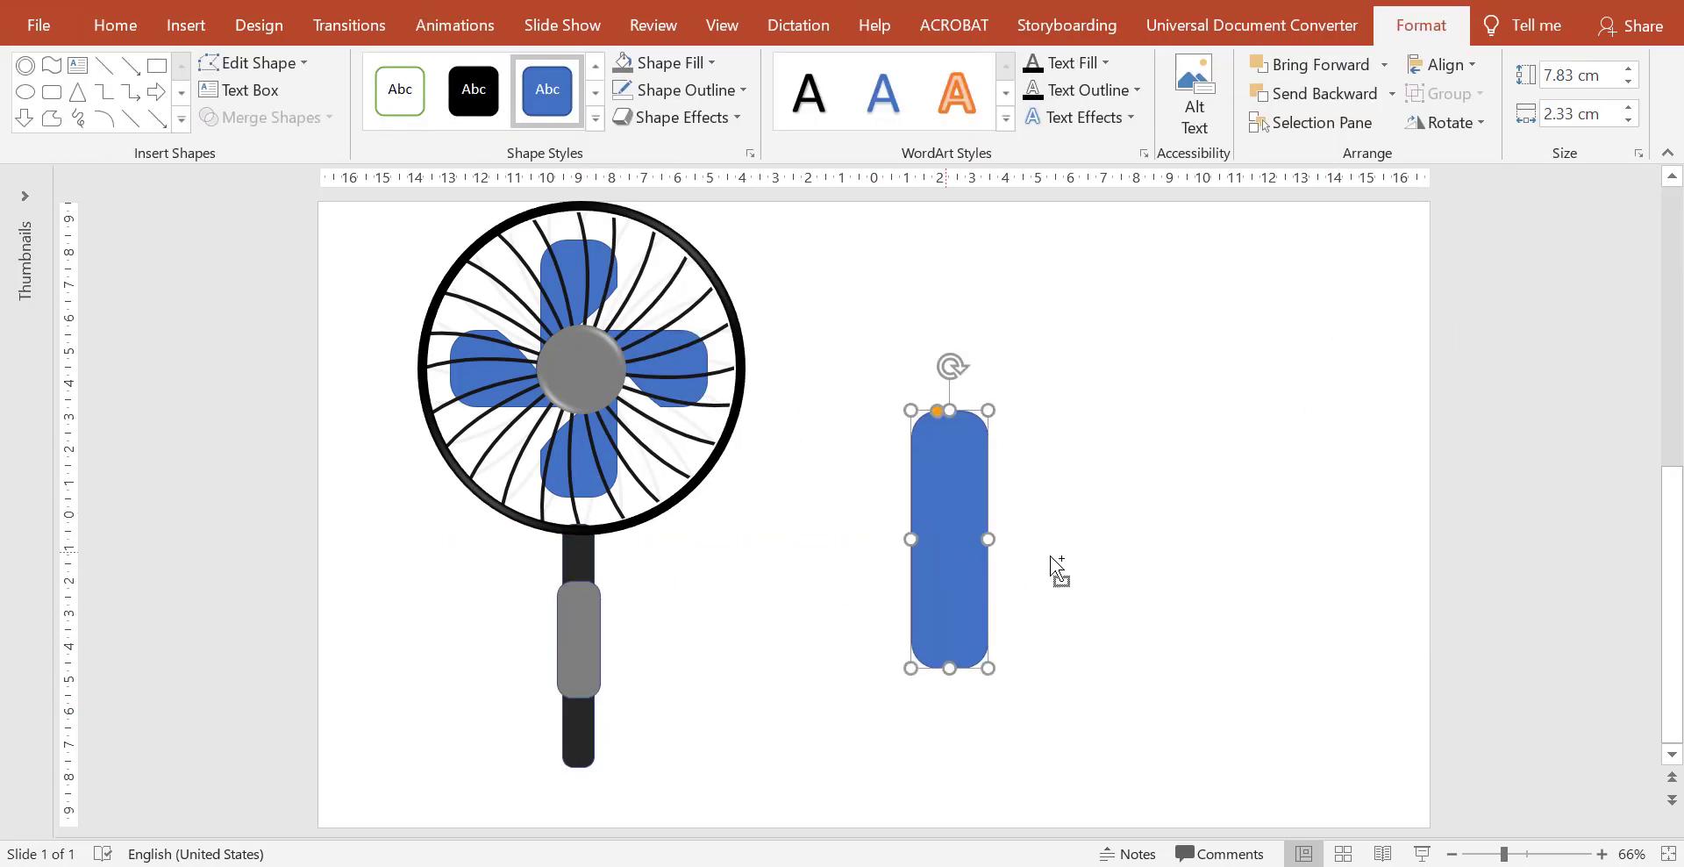
pyautogui.moveTo(1056, 566); pyautogui.dragTo(1058, 568)
pyautogui.moveTo(950, 410)
pyautogui.mouseDown()
pyautogui.moveTo(950, 645)
pyautogui.moveTo(592, 773)
pyautogui.mouseUp()
pyautogui.click(676, 62)
pyautogui.click(667, 207)
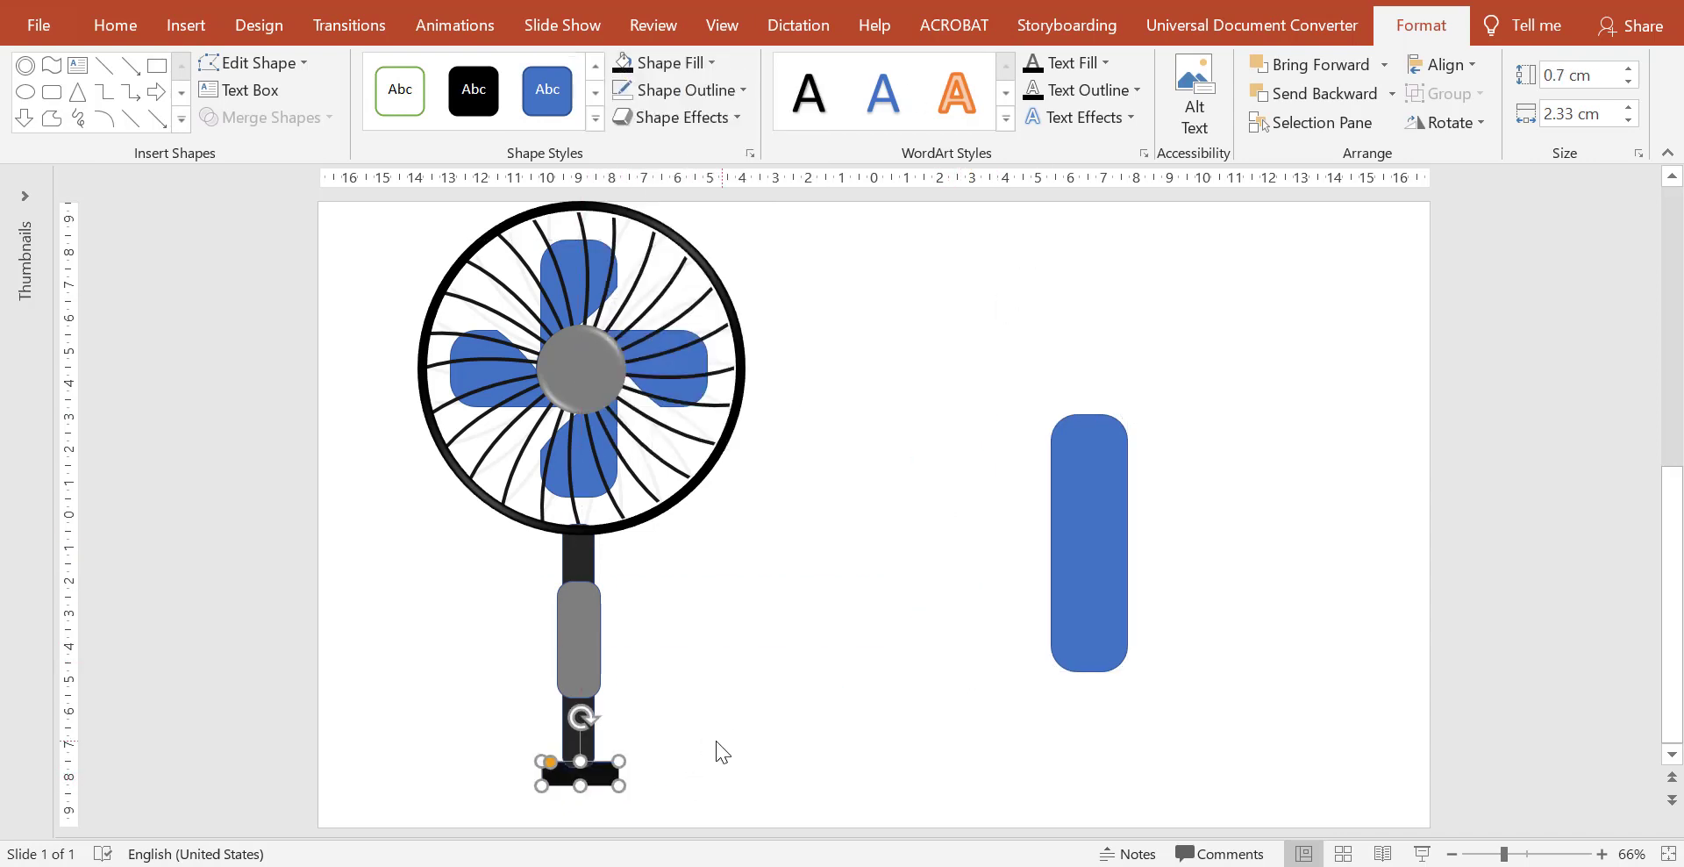
pyautogui.click(676, 89)
pyautogui.click(693, 309)
# Step: Reshape the last pill into a wide black base bar beneath the foot
pyautogui.click(990, 626)
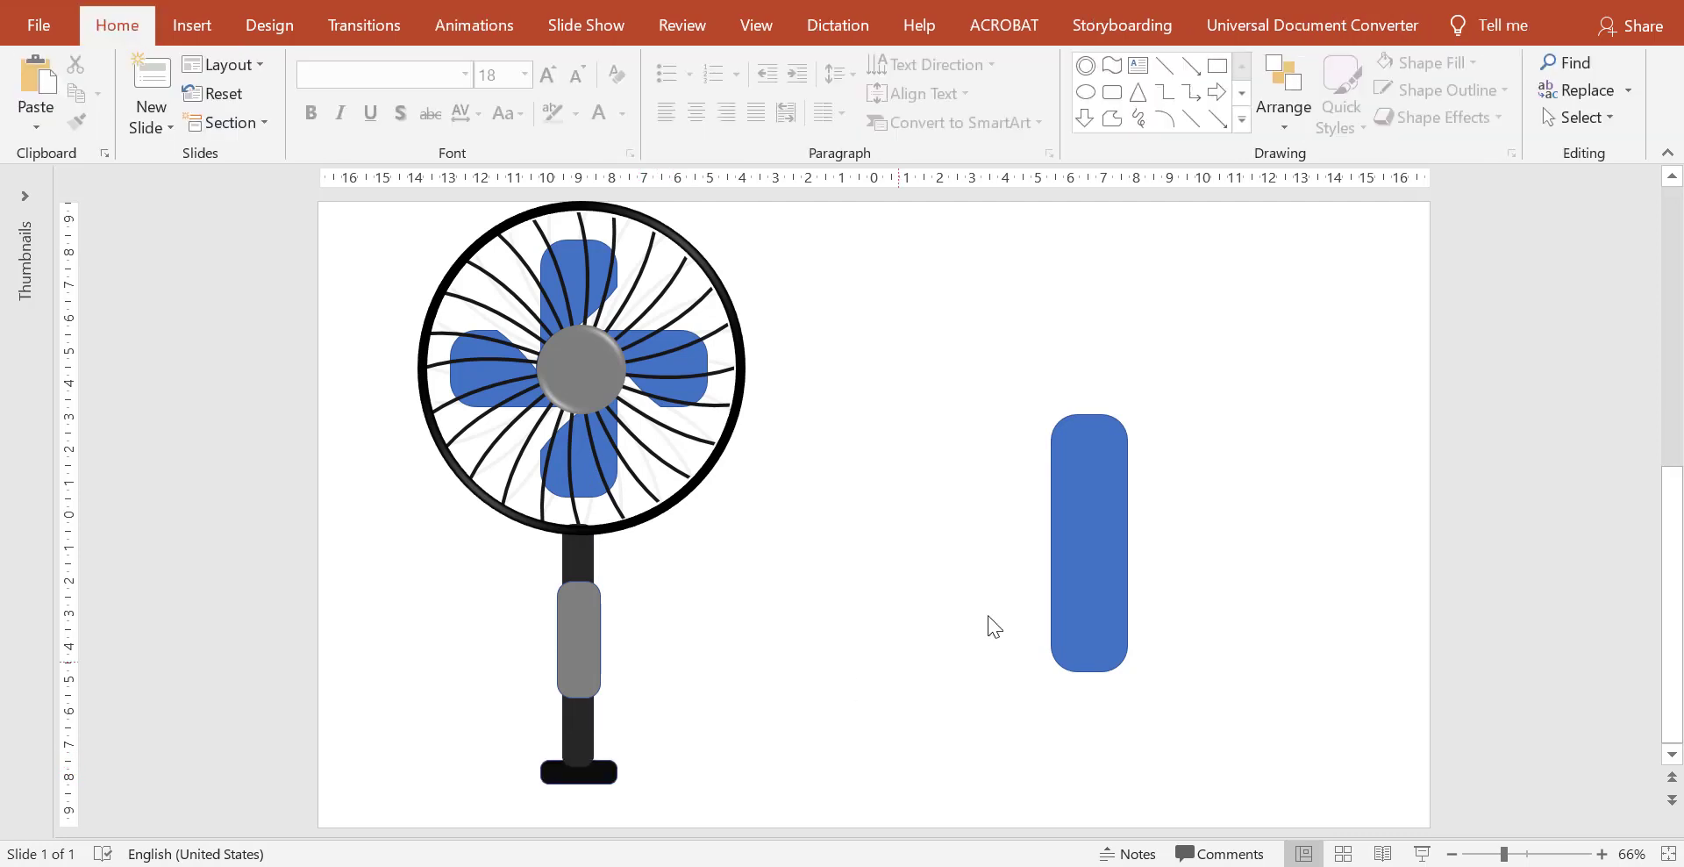
pyautogui.click(1088, 544)
pyautogui.moveTo(1090, 414)
pyautogui.mouseDown()
pyautogui.moveTo(1089, 634)
pyautogui.moveTo(1239, 651)
pyautogui.moveTo(621, 779)
pyautogui.mouseUp()
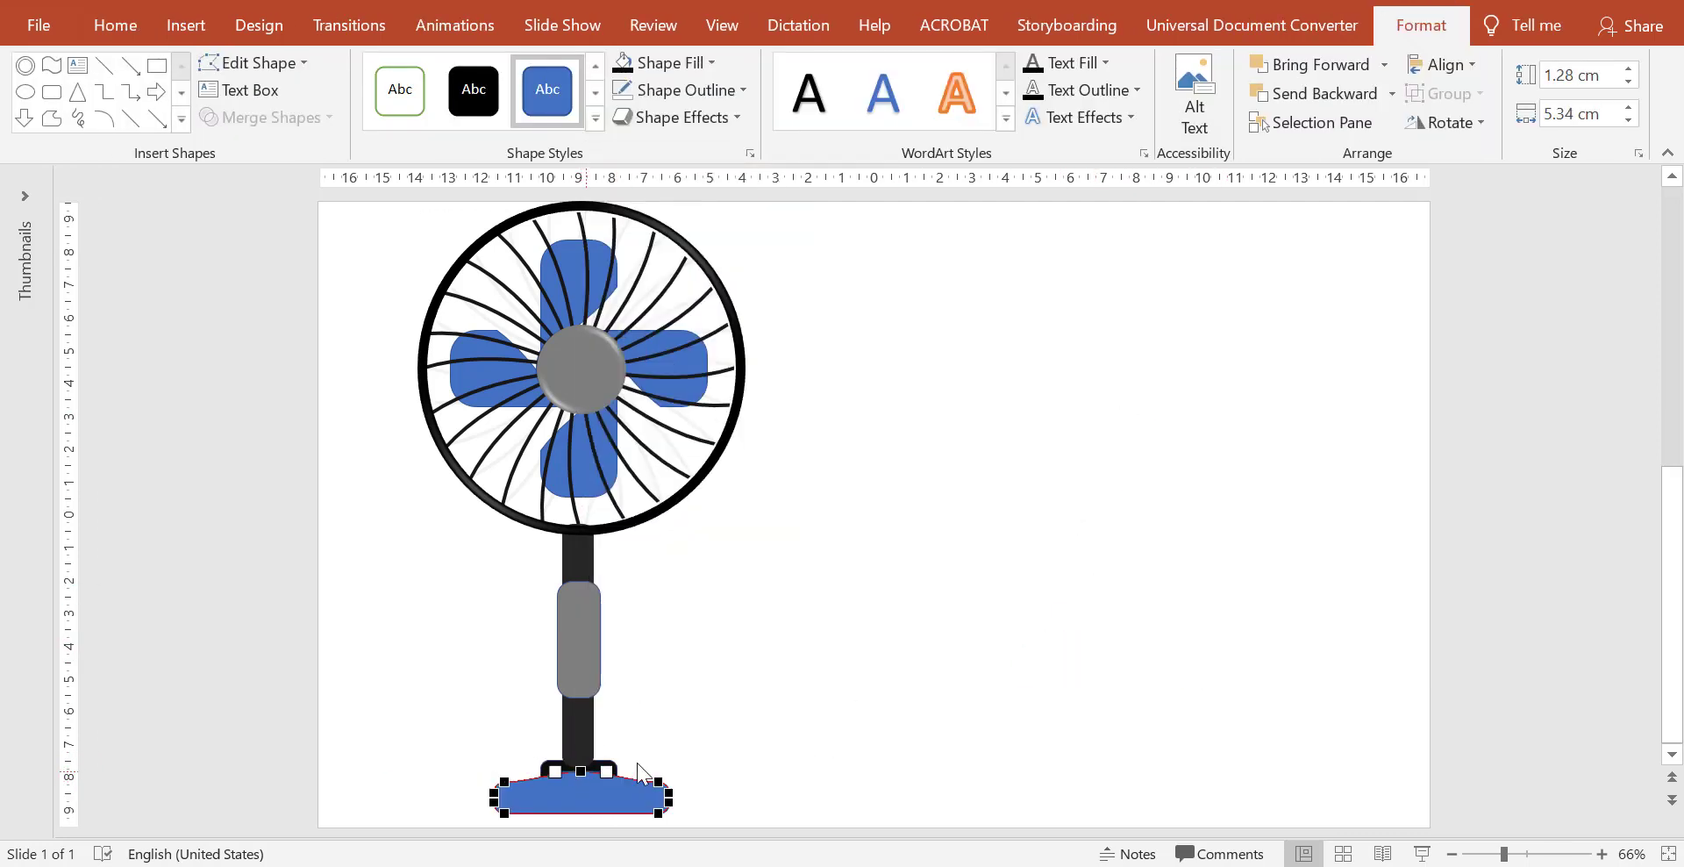
pyautogui.click(673, 89)
pyautogui.click(639, 748)
# Step: Draw a circle knob on the control panel and give it the yellow style
pyautogui.click(192, 24)
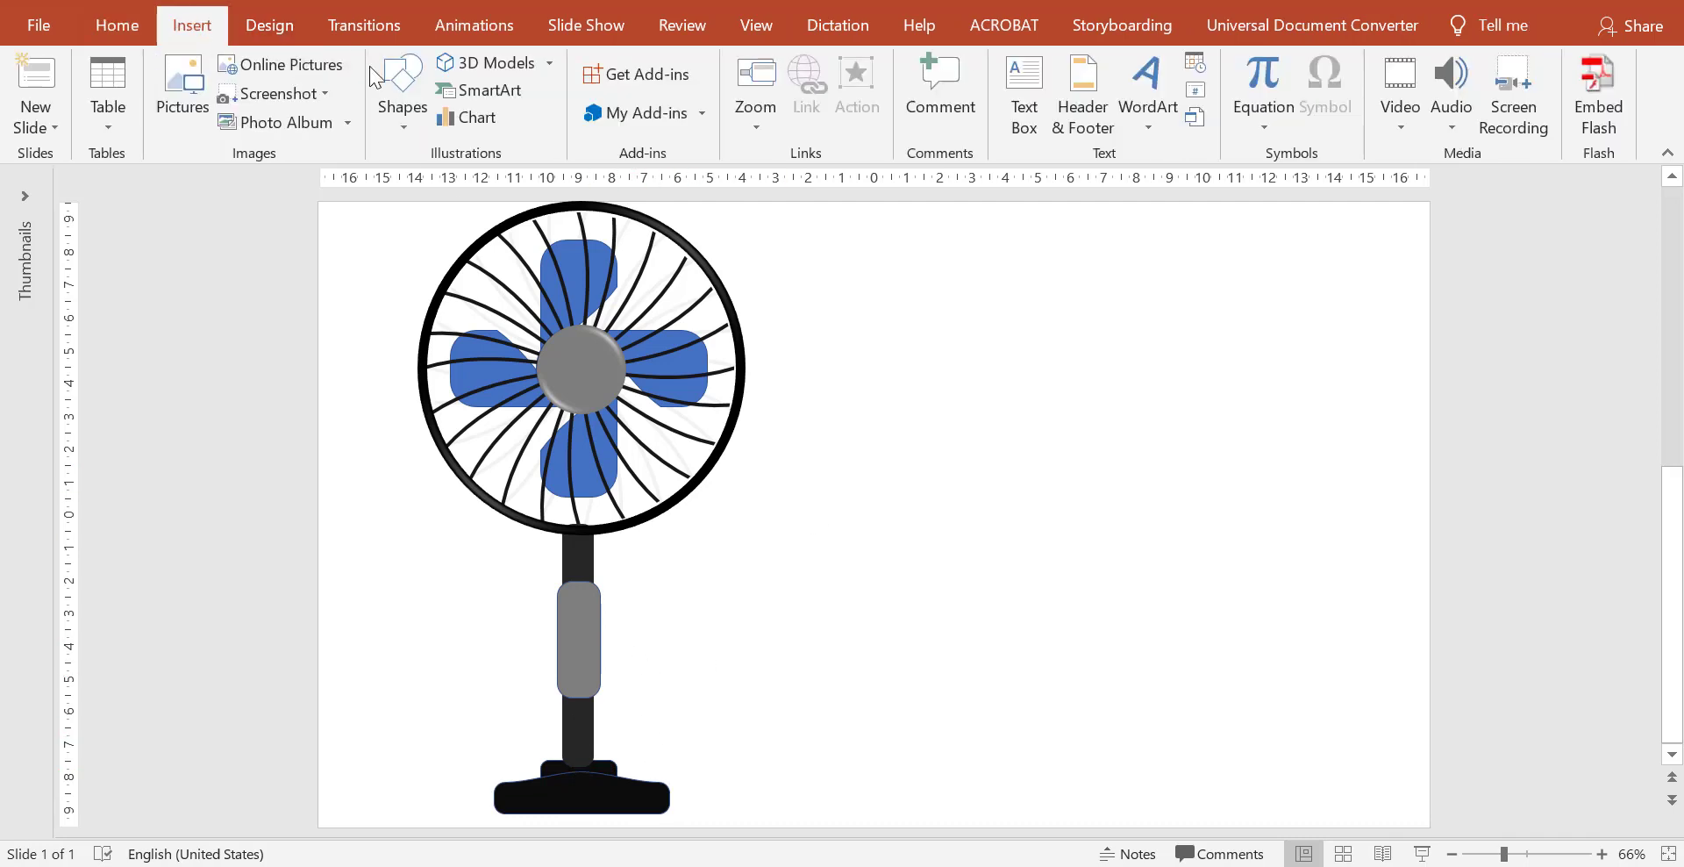
pyautogui.click(402, 88)
pyautogui.click(495, 180)
pyautogui.keyDown('ctrl'); pyautogui.scroll(6, 688, 606); pyautogui.keyUp('ctrl')
pyautogui.moveTo(680, 829); pyautogui.dragTo(425, 822)
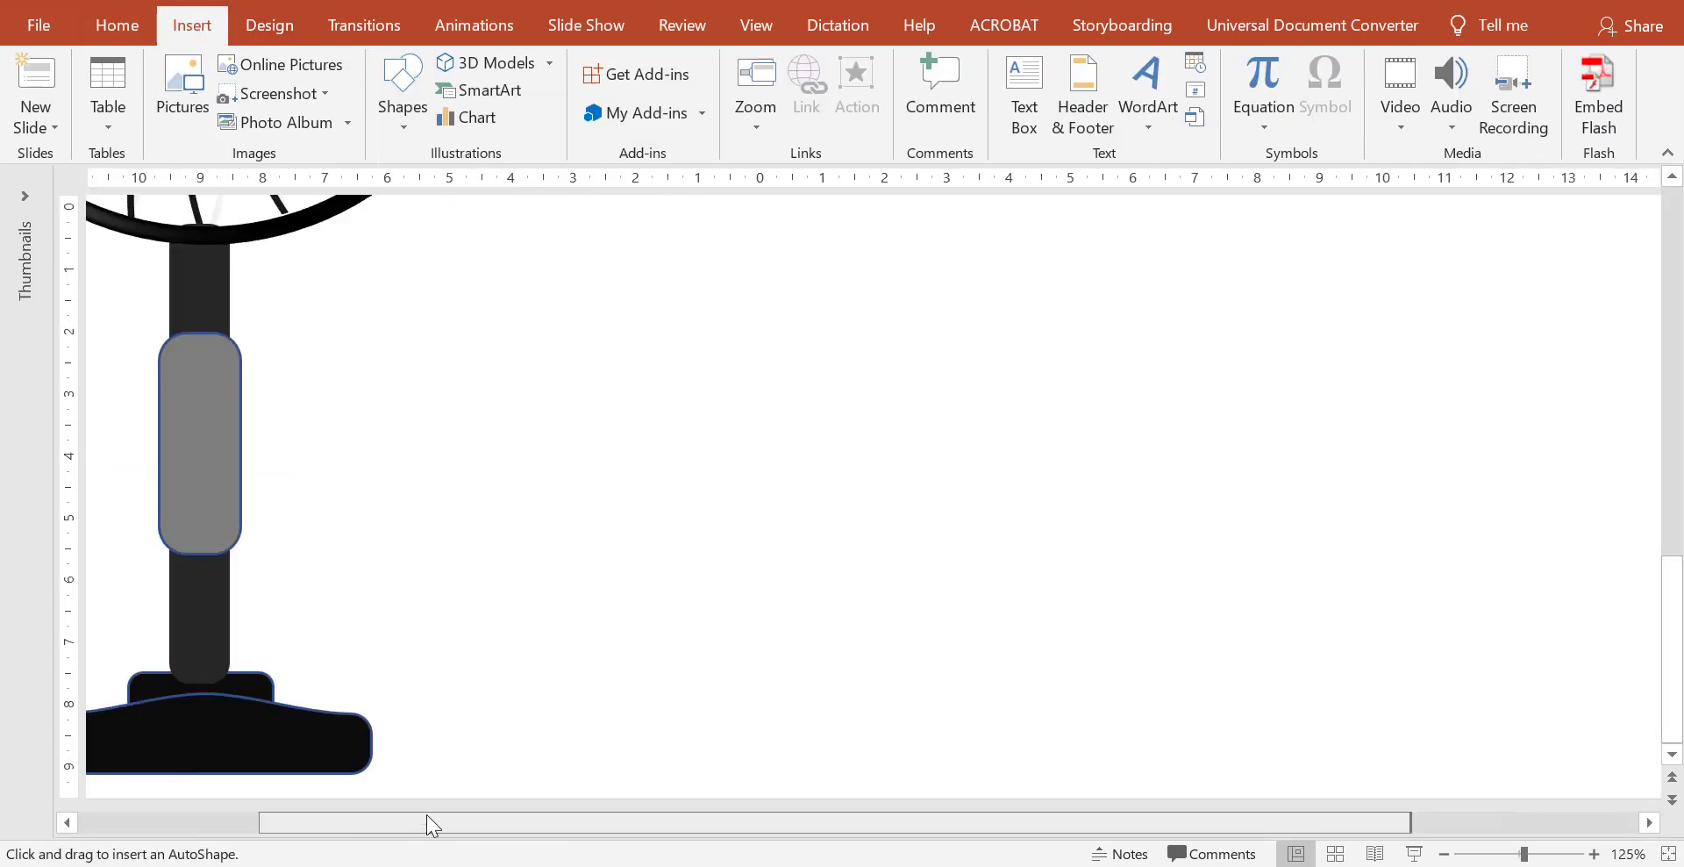
pyautogui.moveTo(314, 347); pyautogui.dragTo(375, 408)
pyautogui.click(581, 127)
pyautogui.click(691, 442)
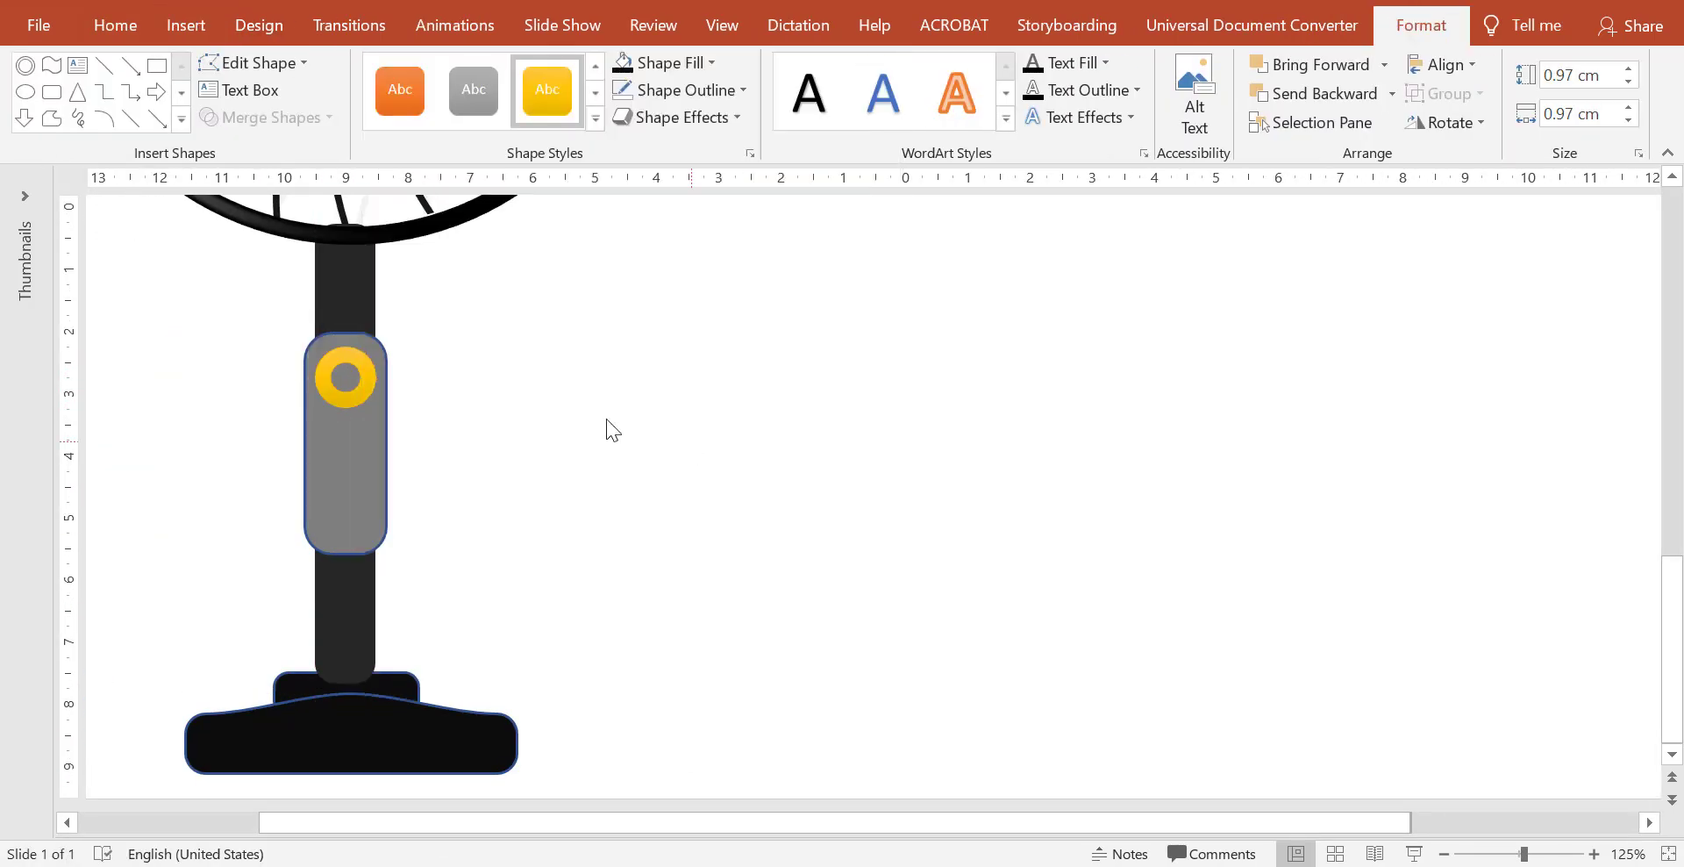
pyautogui.click(462, 380)
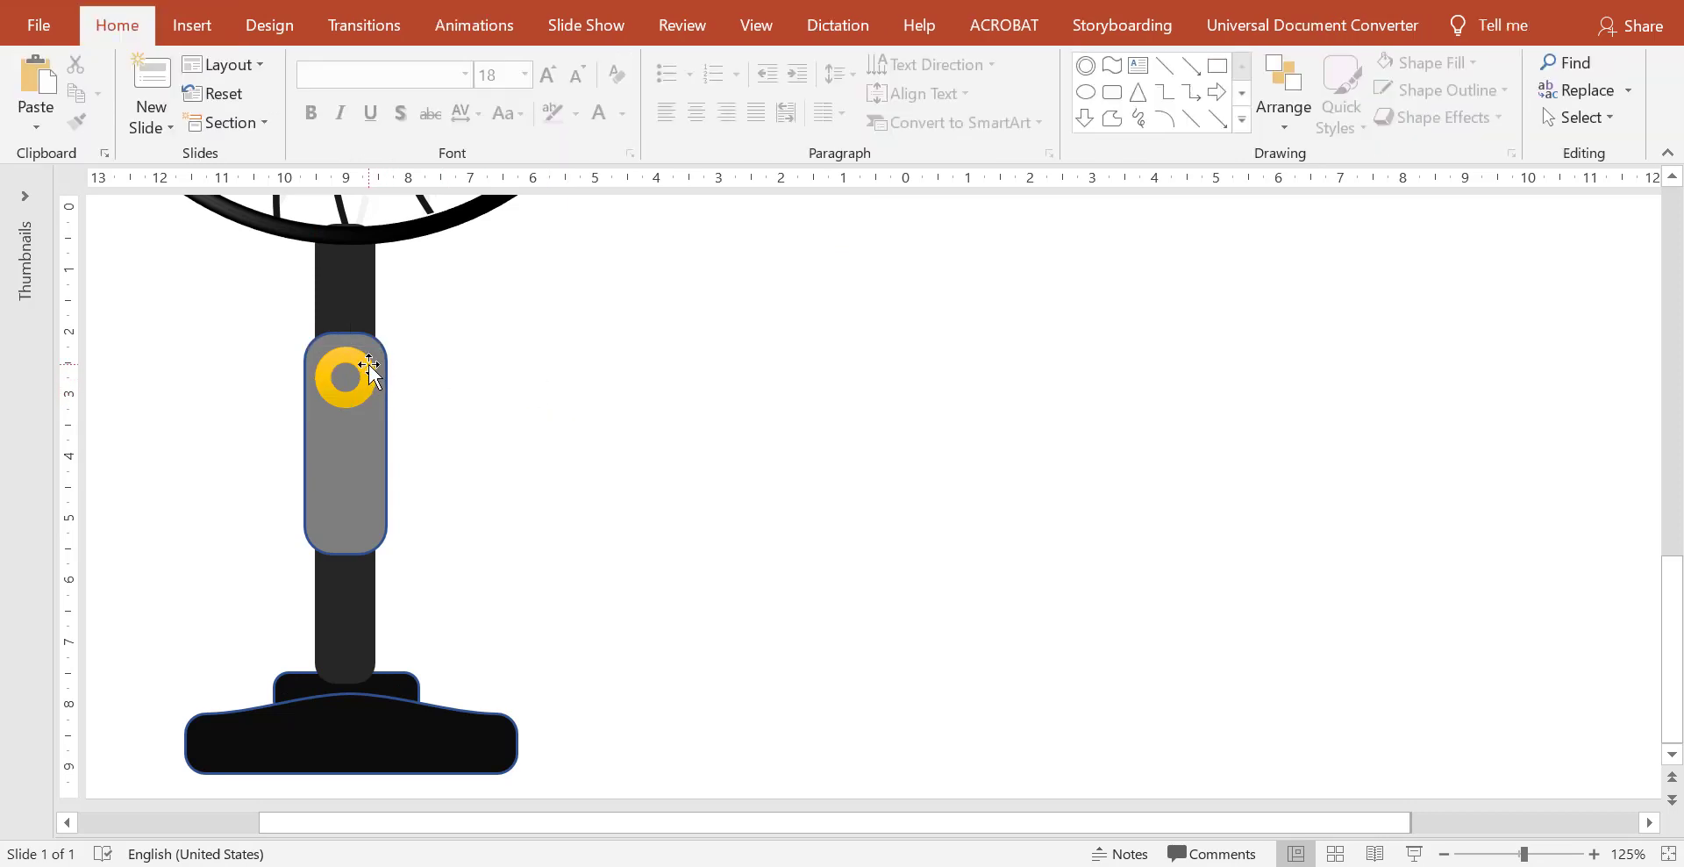
# Step: Add small rectangle button bars below the knob and give them the grey style
pyautogui.click(263, 31)
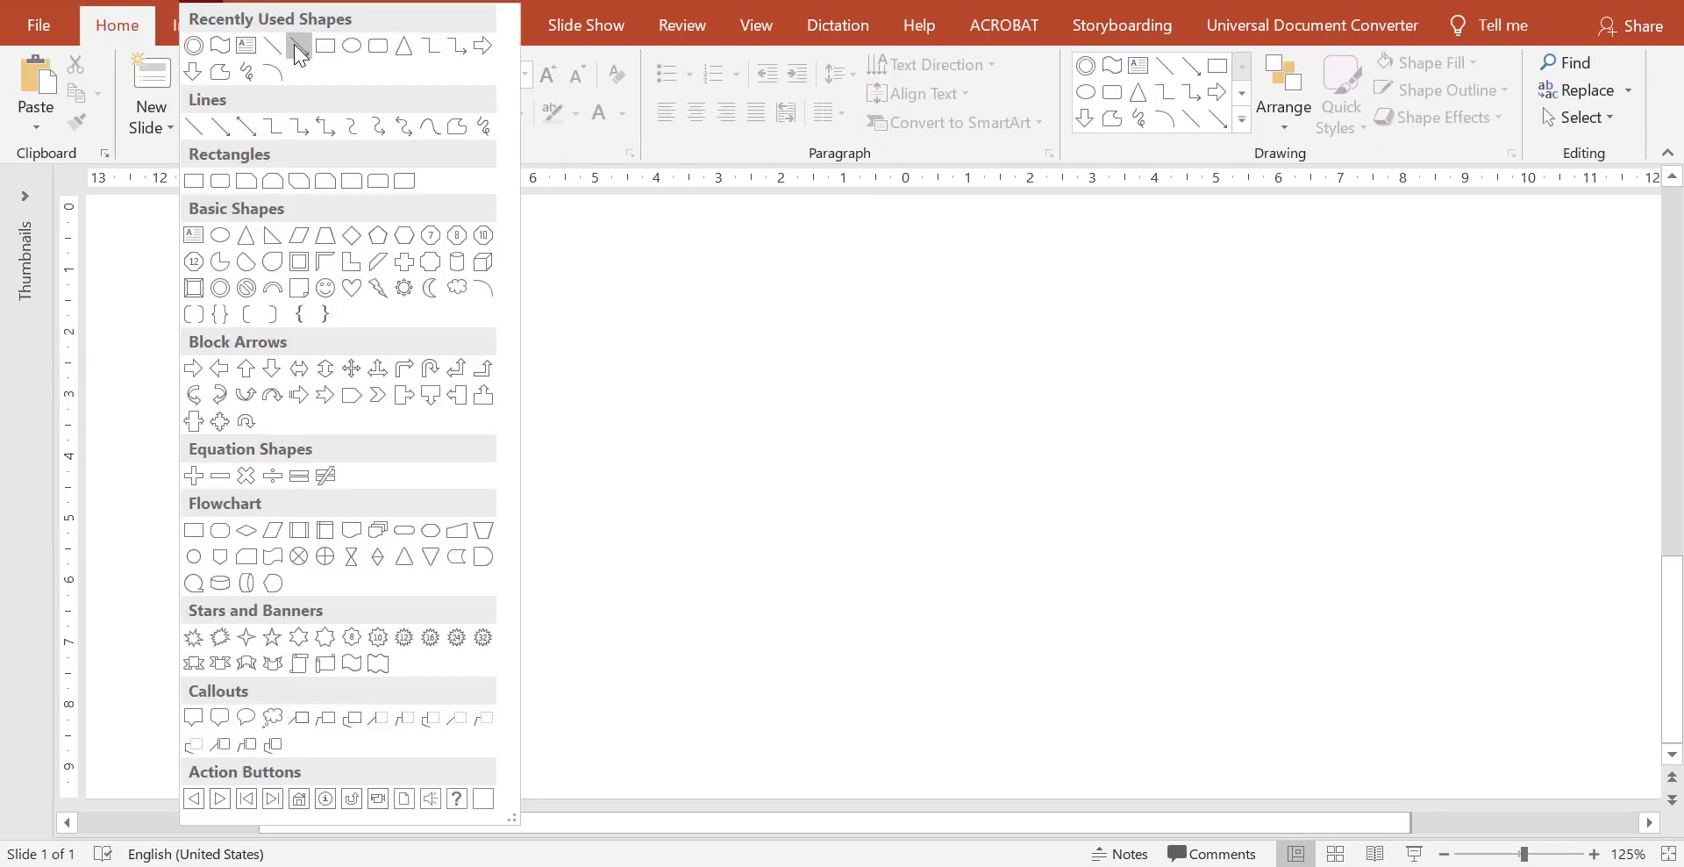
pyautogui.click(325, 49)
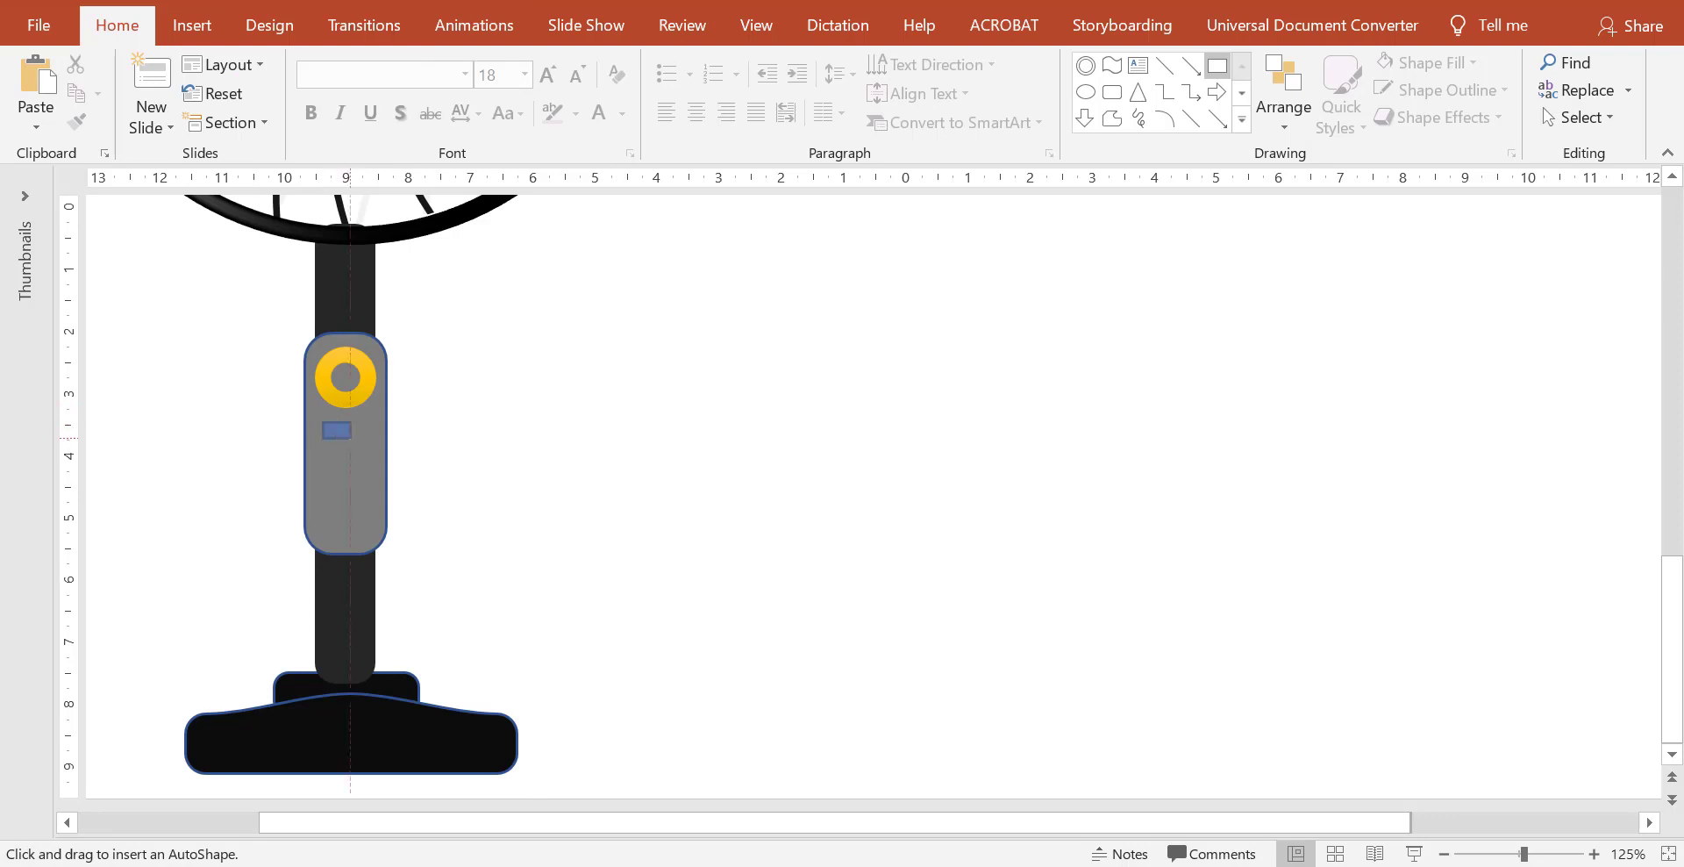
pyautogui.moveTo(322, 423); pyautogui.dragTo(365, 438)
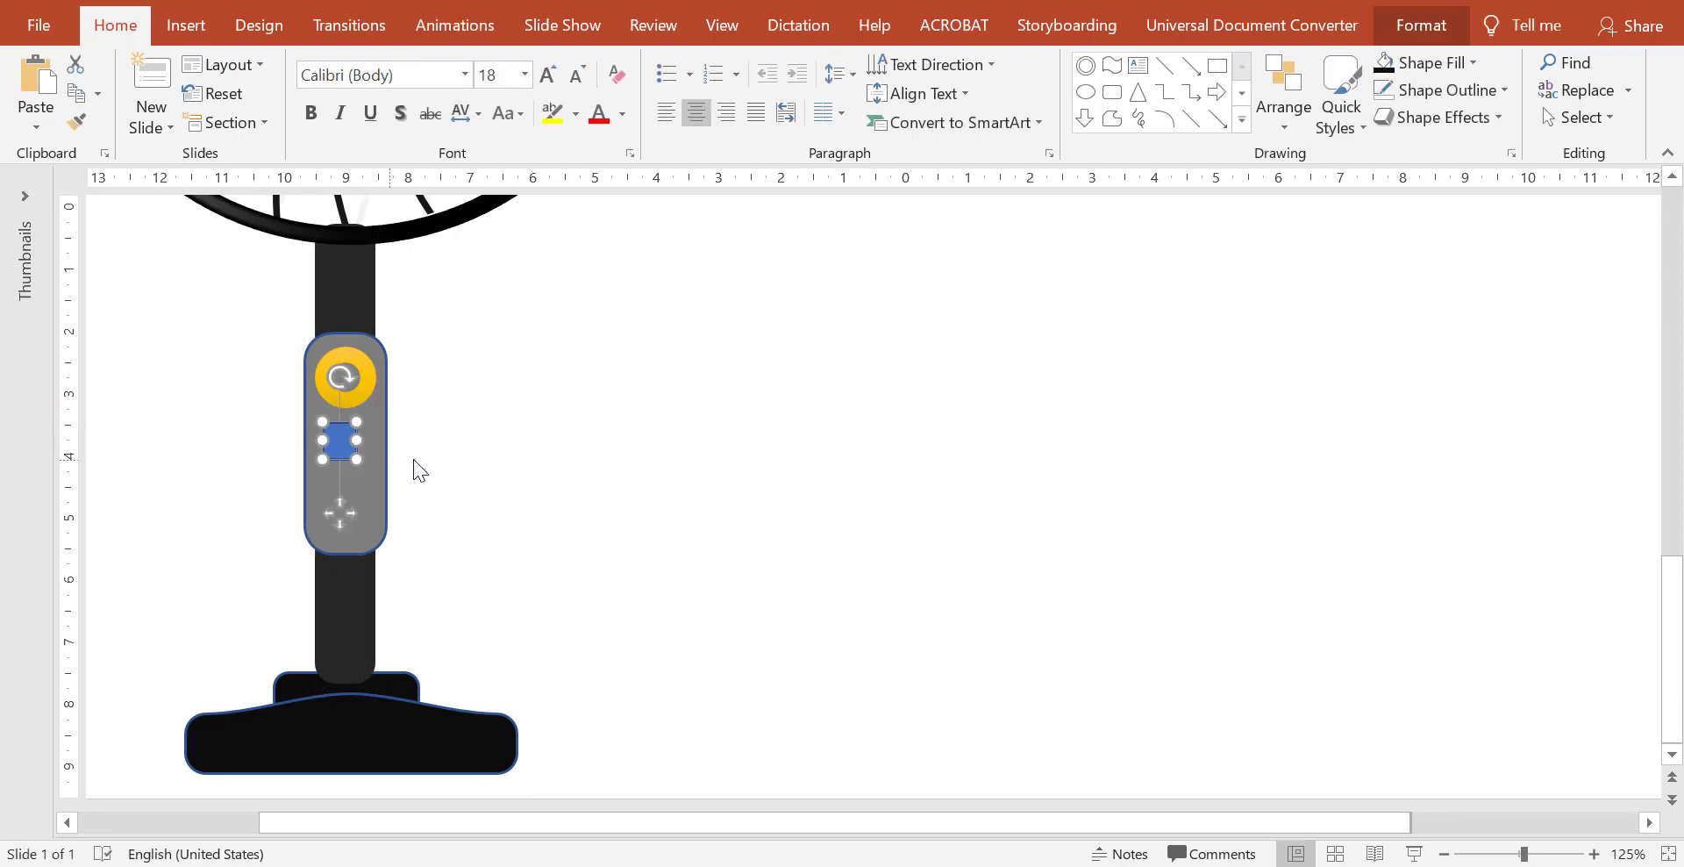
pyautogui.click(459, 458)
pyautogui.moveTo(365, 431)
pyautogui.mouseDown()
pyautogui.moveTo(346, 463)
pyautogui.moveTo(367, 485)
pyautogui.mouseUp()
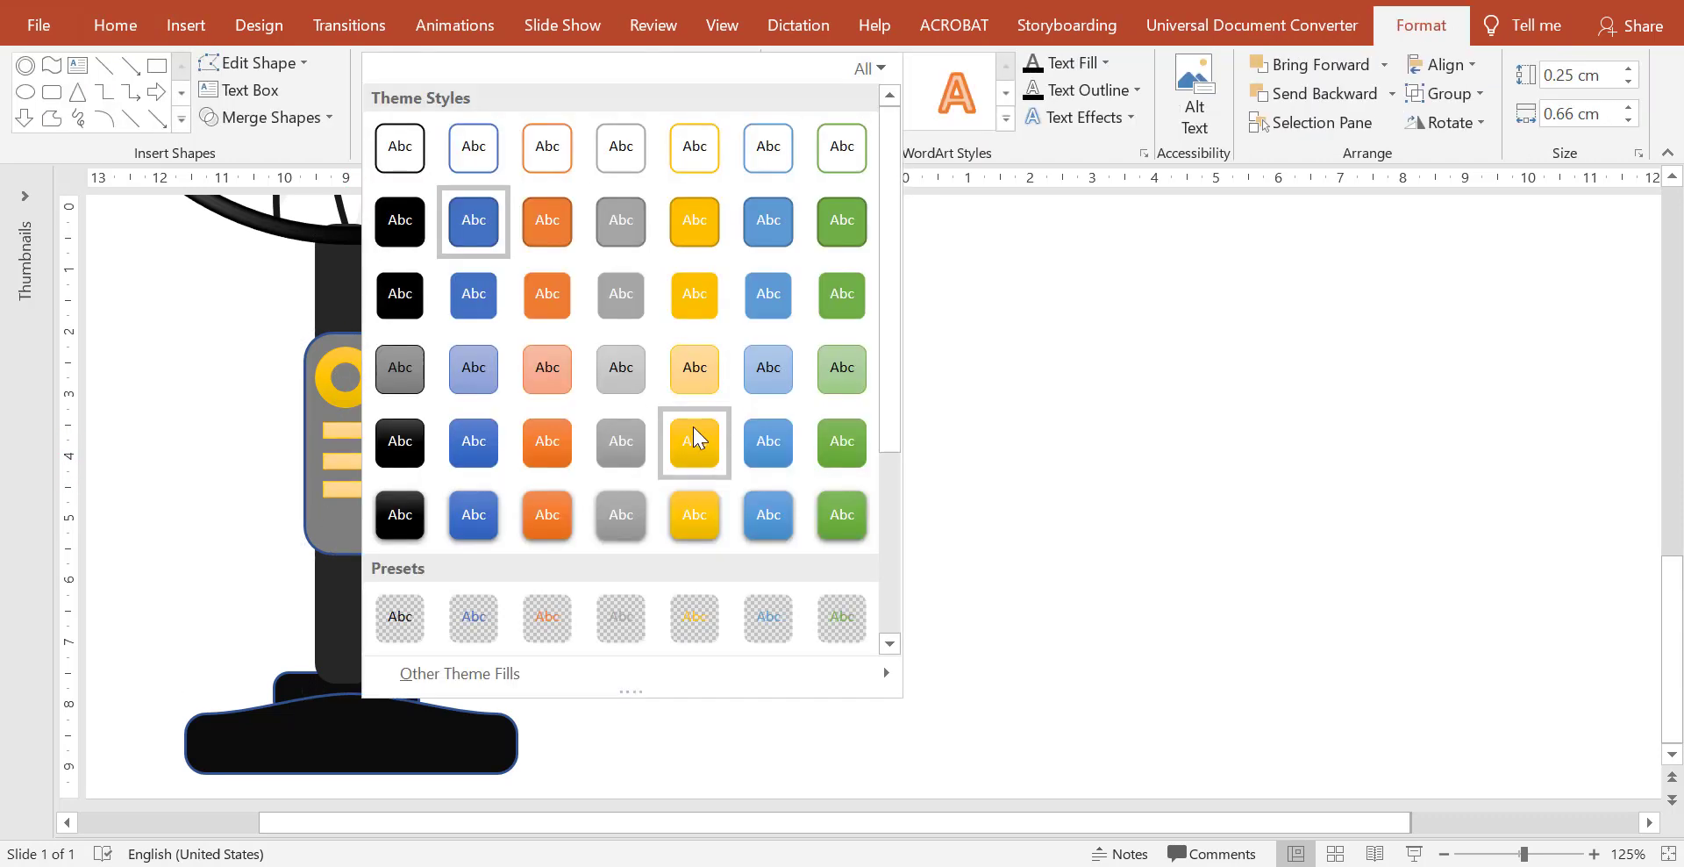
pyautogui.click(623, 513)
pyautogui.click(702, 486)
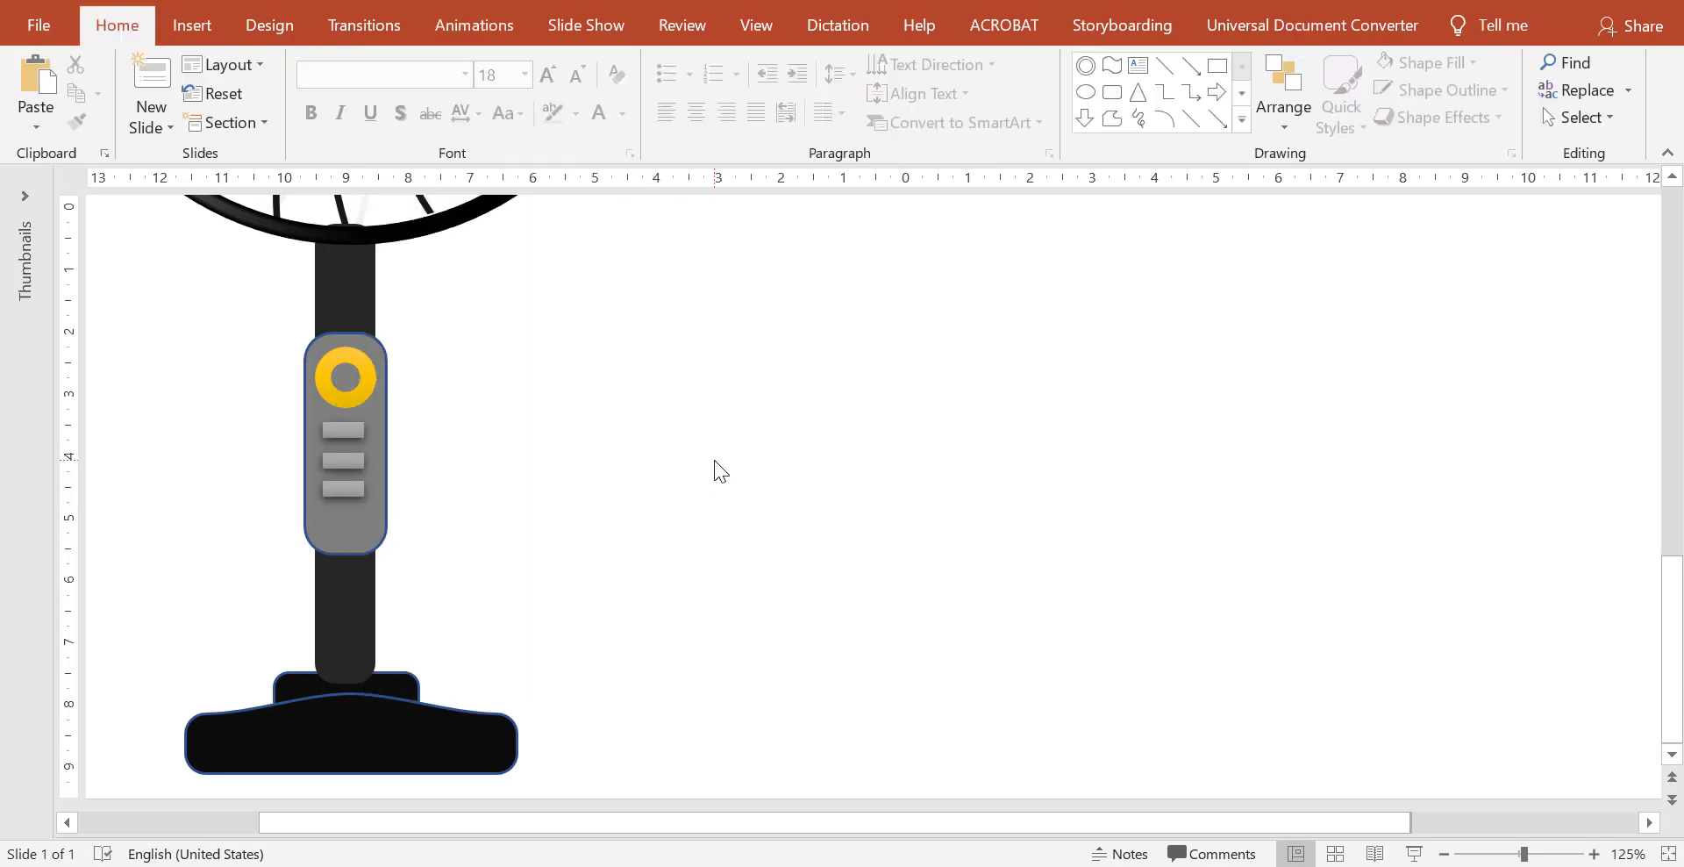
pyautogui.scroll(-4, 714, 459)
pyautogui.scroll(-3, 715, 460)
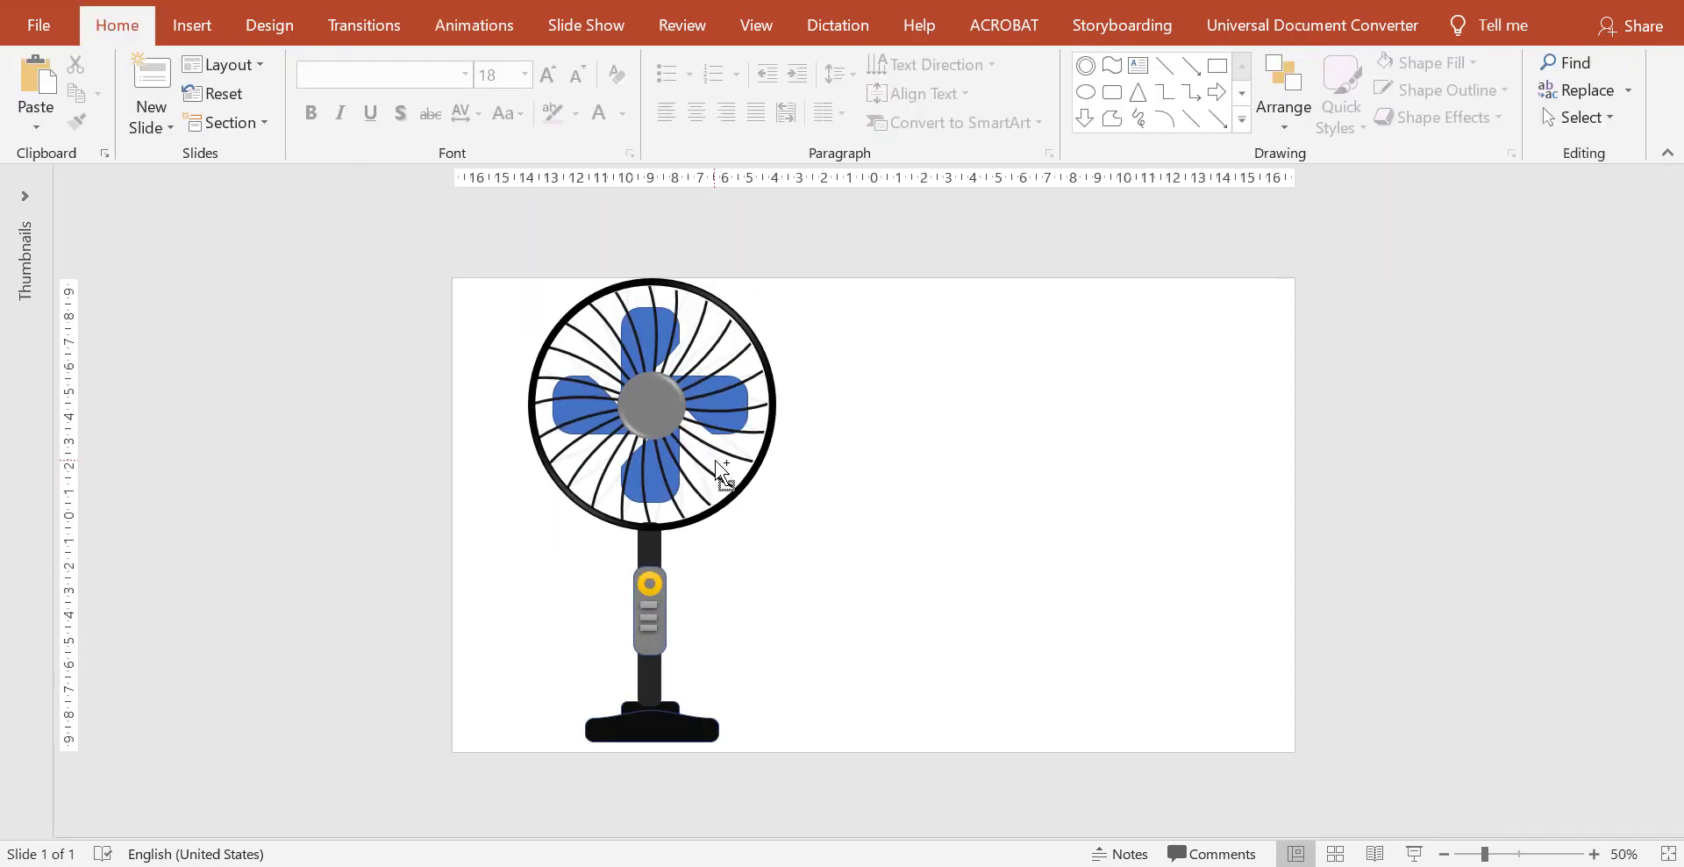
pyautogui.scroll(1, 802, 426)
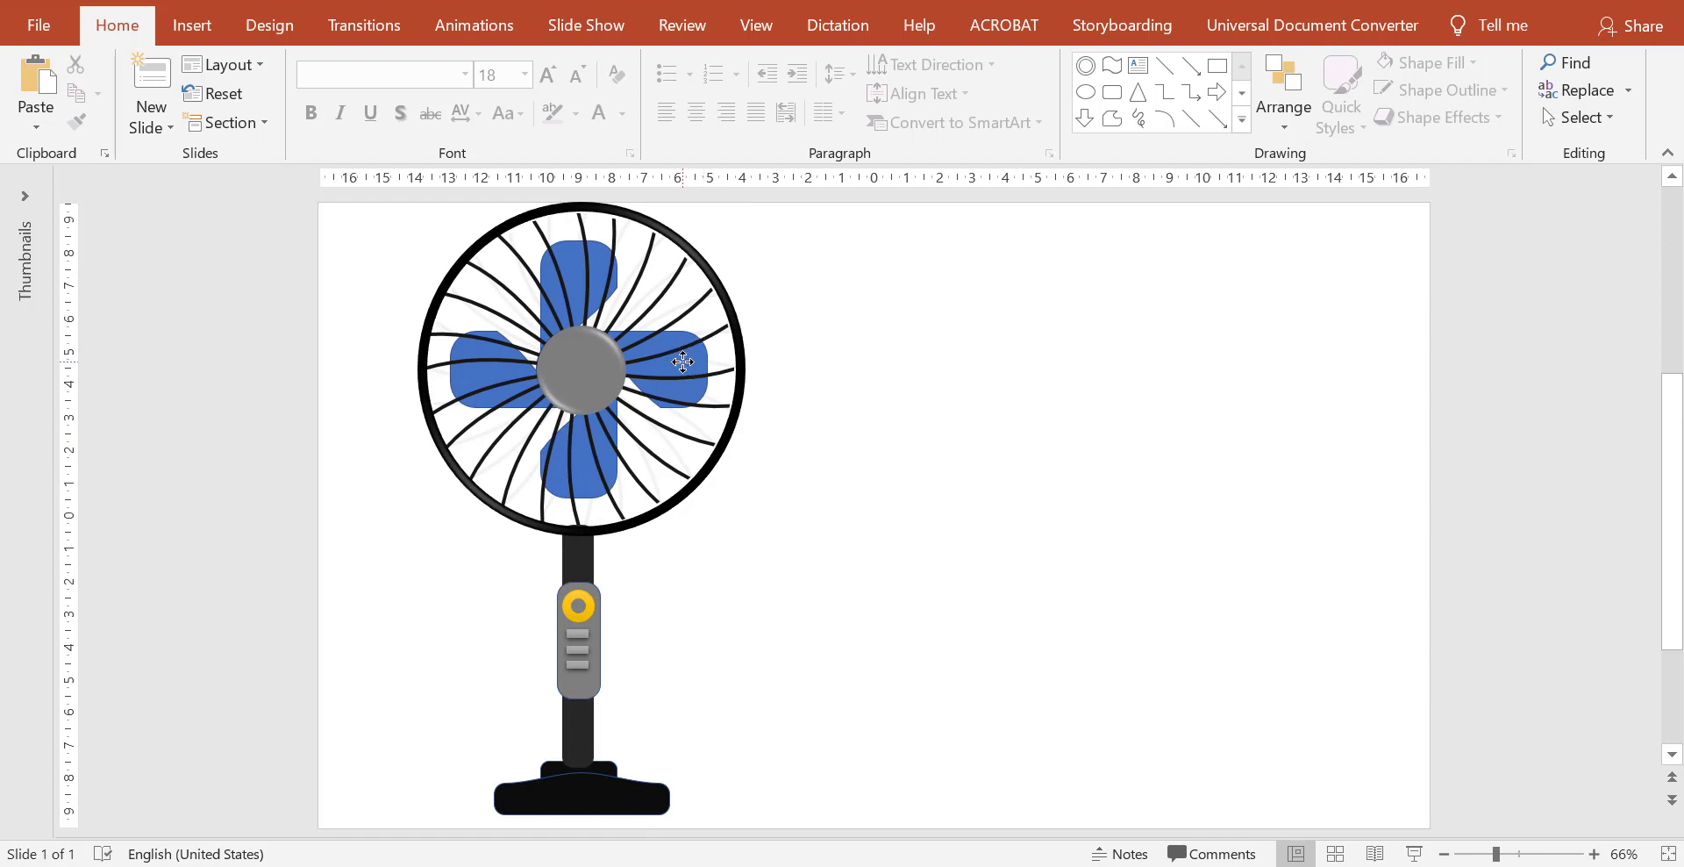
# Step: Apply the Spin animation effect to the fan blade group
pyautogui.click(683, 361)
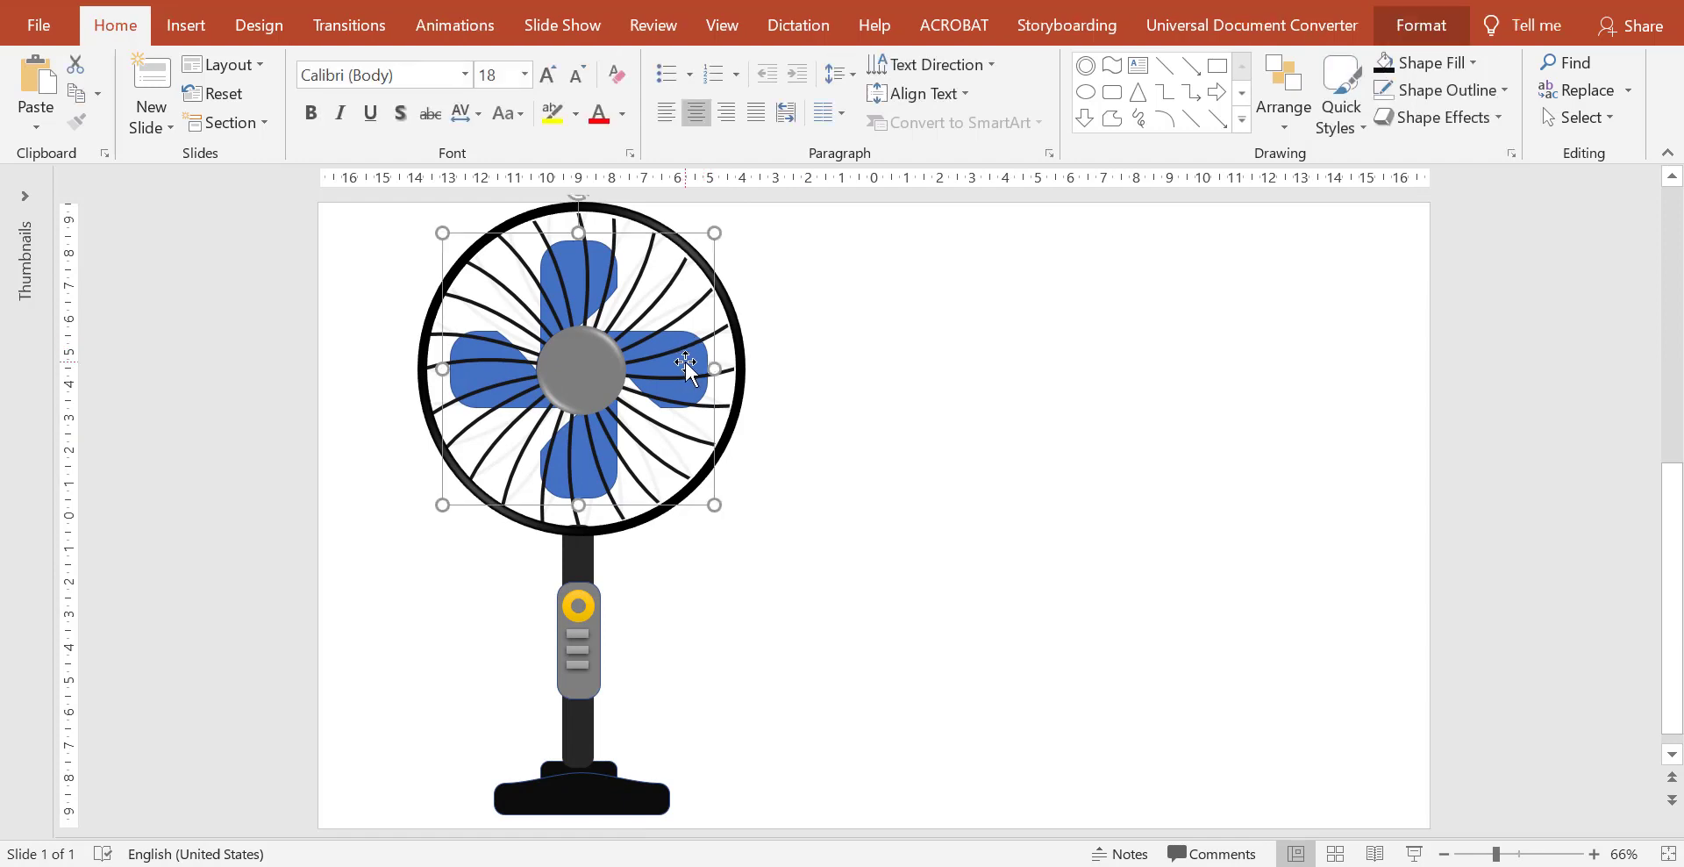
pyautogui.click(455, 28)
pyautogui.click(857, 121)
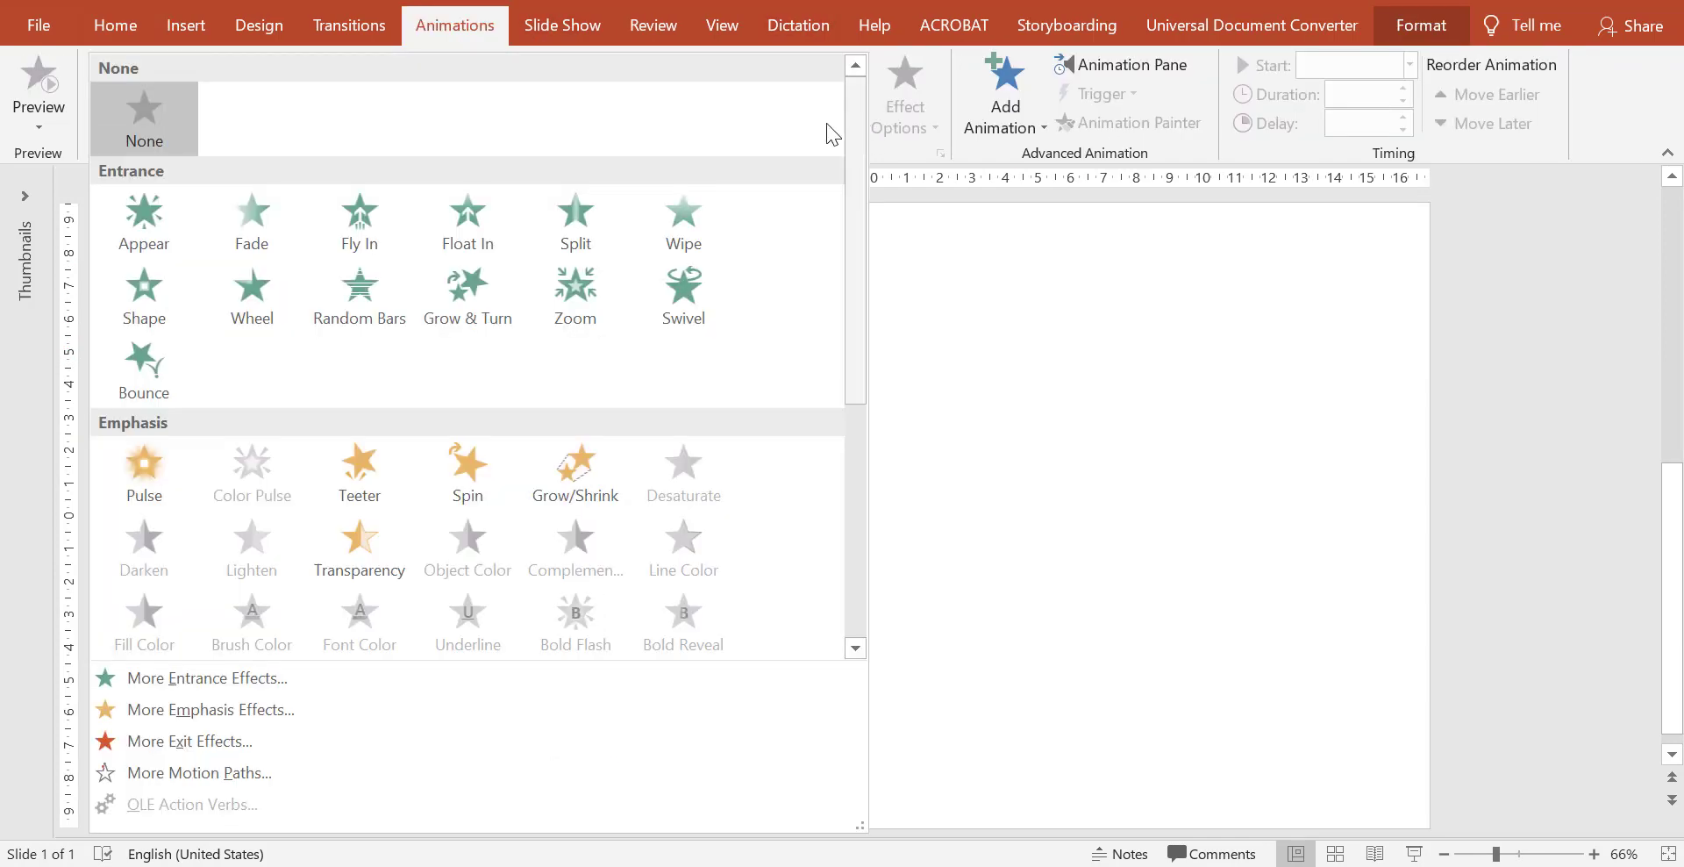
pyautogui.click(474, 490)
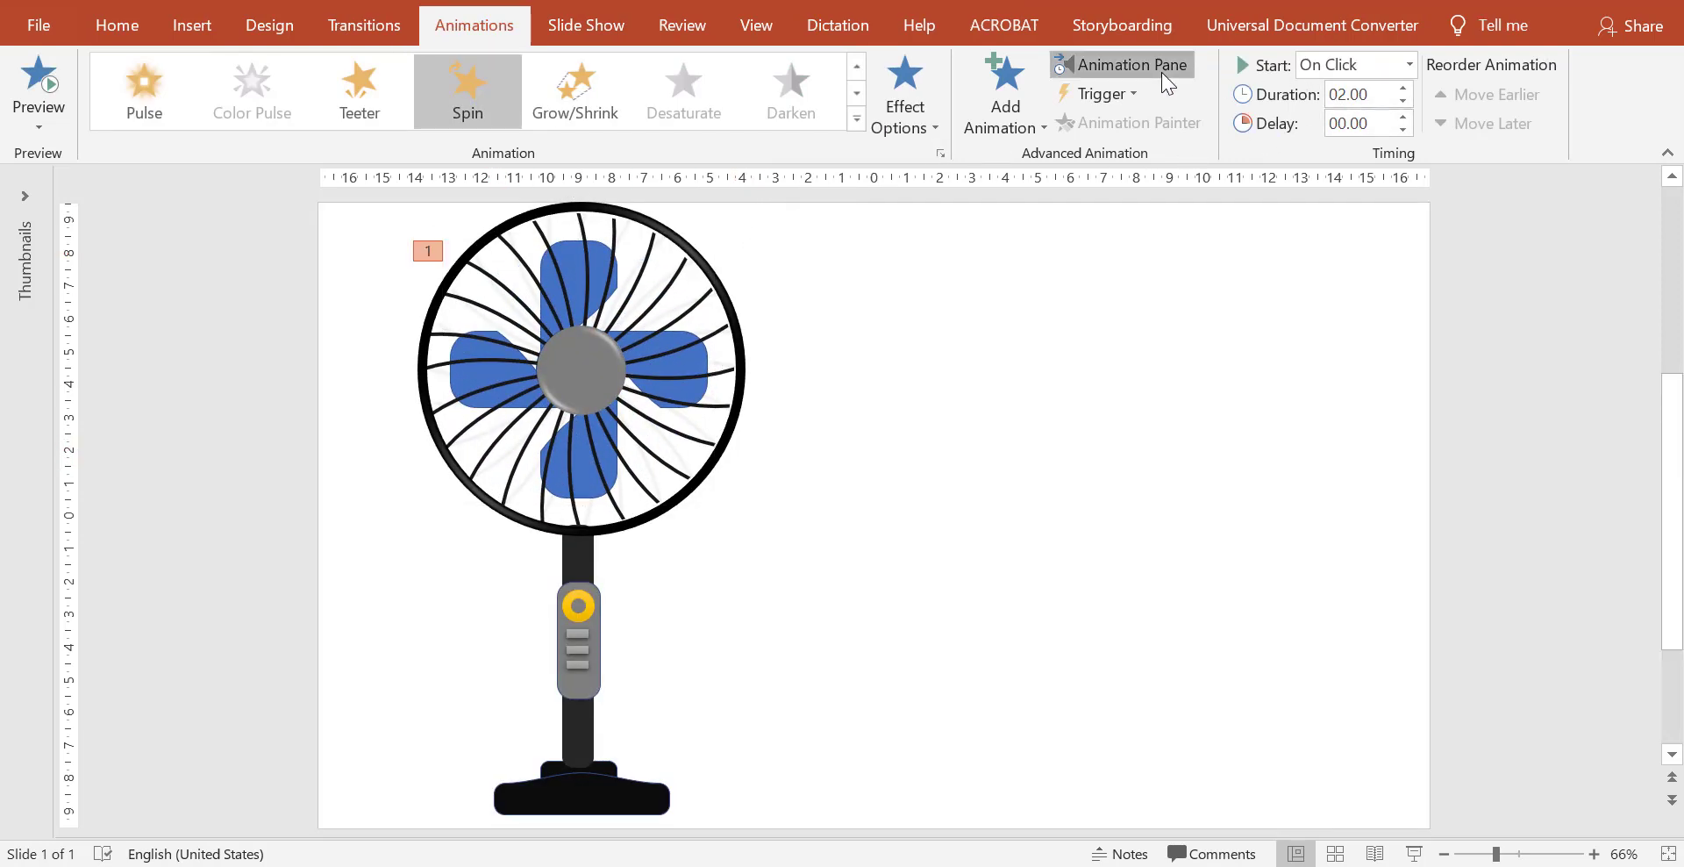
# Step: In the Animation Pane, try shorter spin durations of 01.00 and 00.25 seconds, previewing each
pyautogui.click(1132, 66)
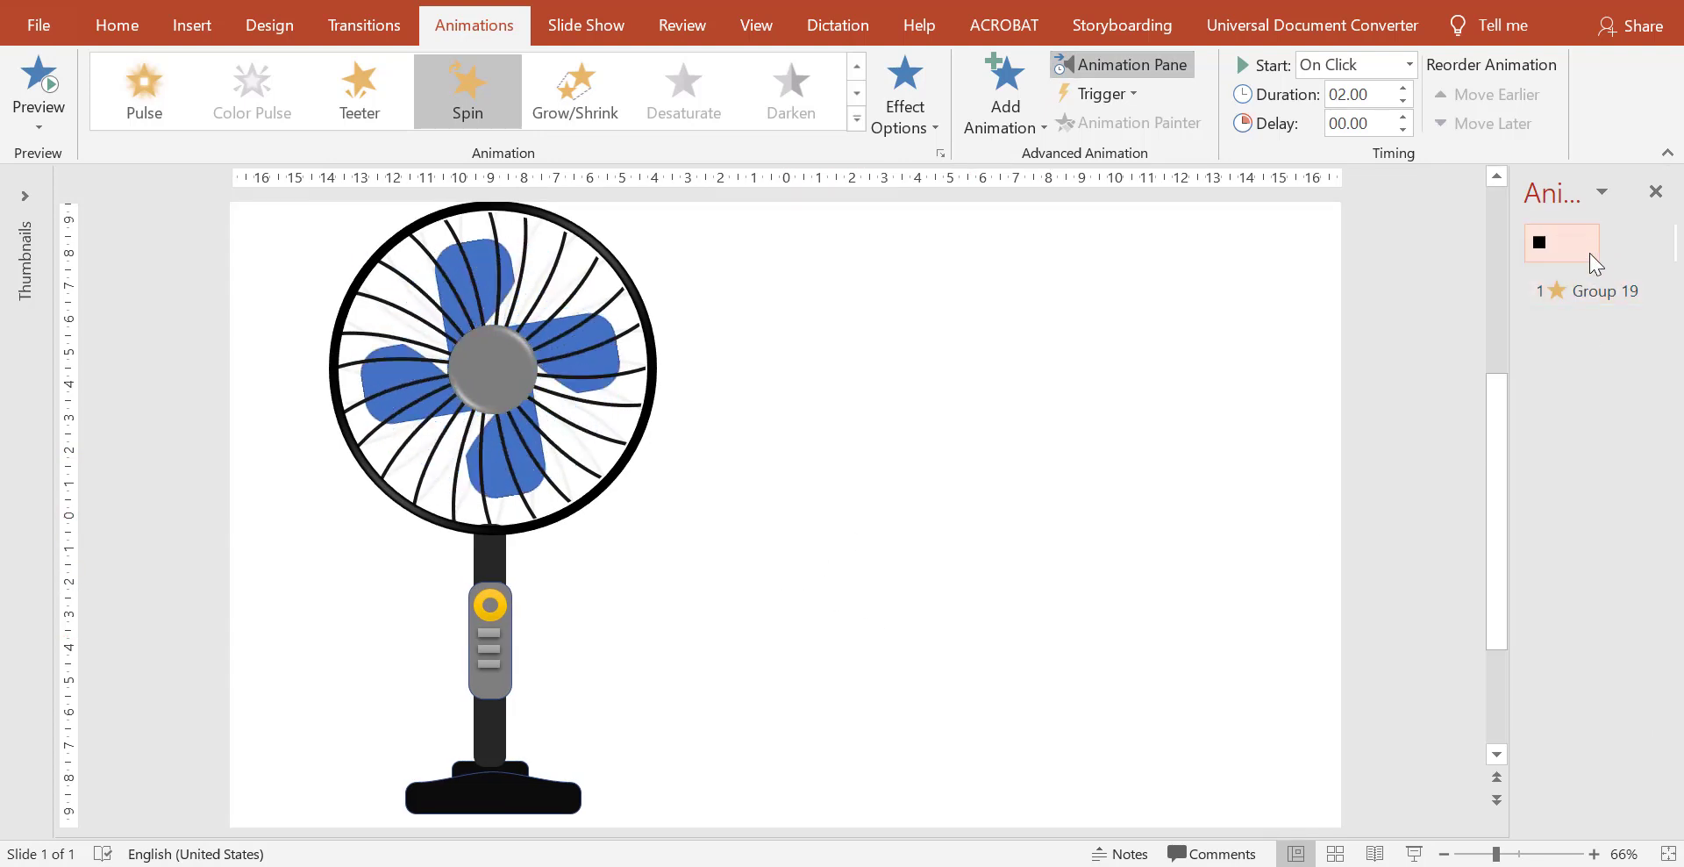
pyautogui.click(1402, 101)
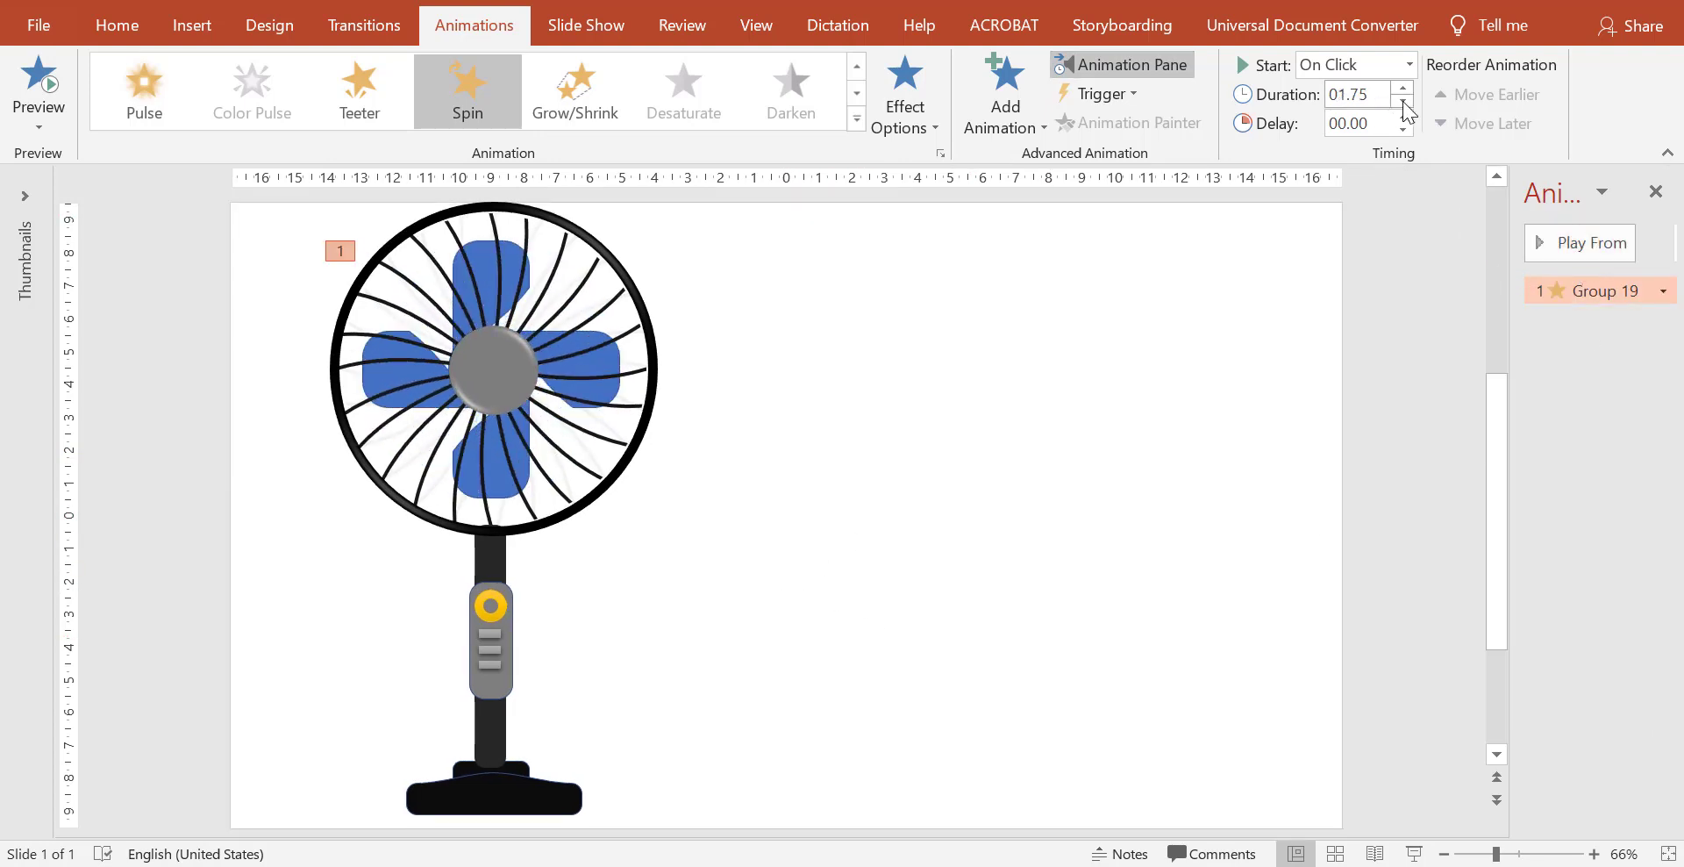
pyautogui.click(1402, 102)
pyautogui.click(1402, 102)
pyautogui.click(1401, 101)
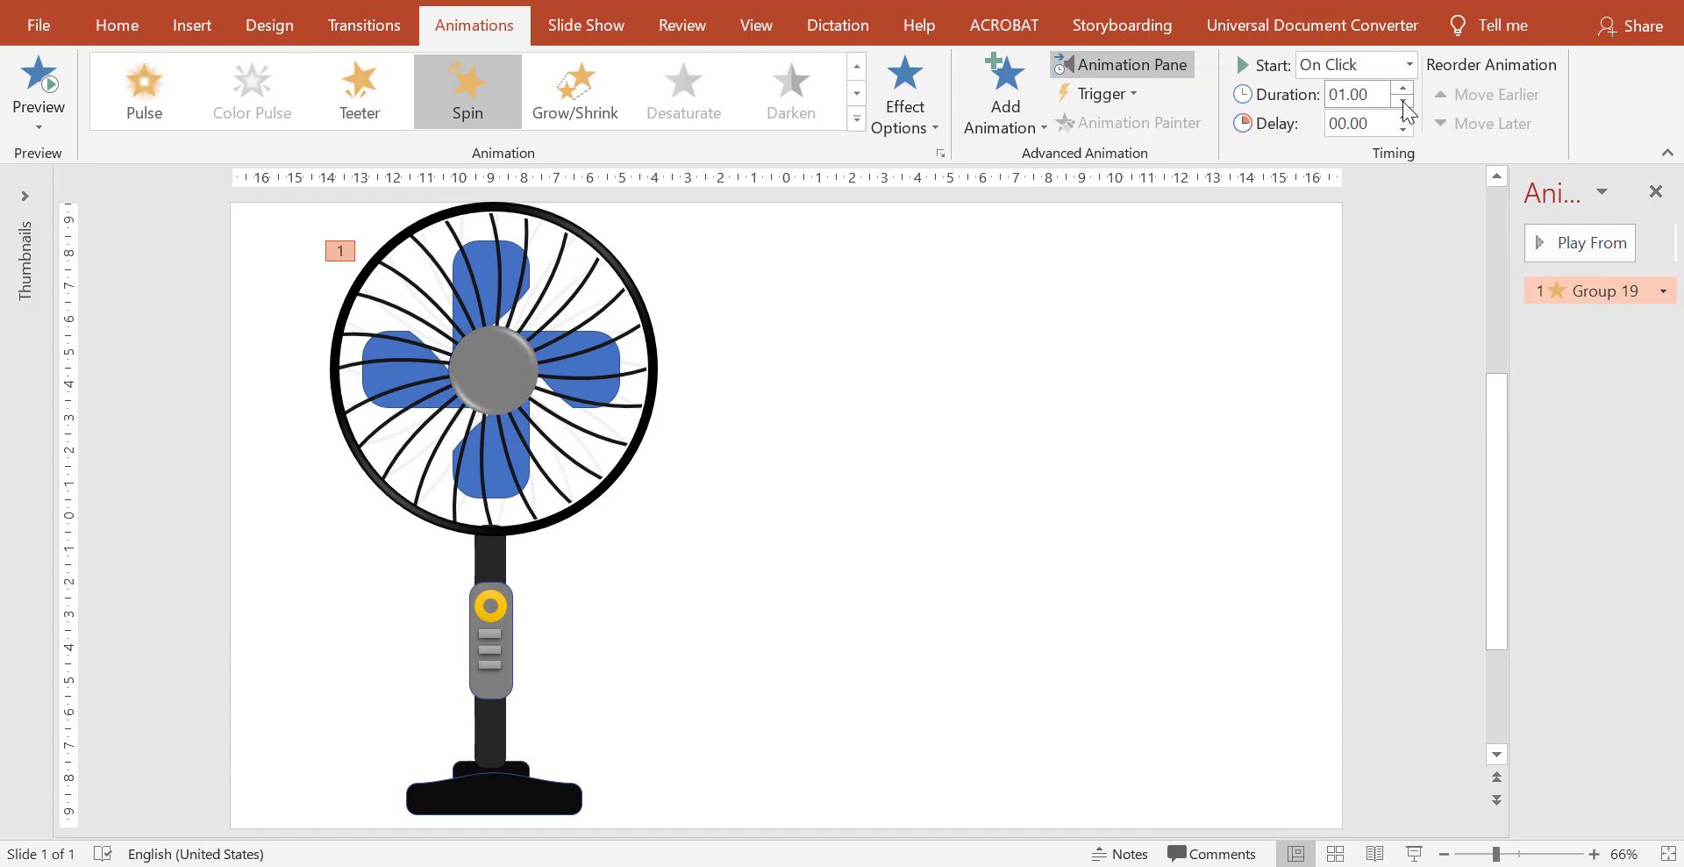
pyautogui.click(1579, 250)
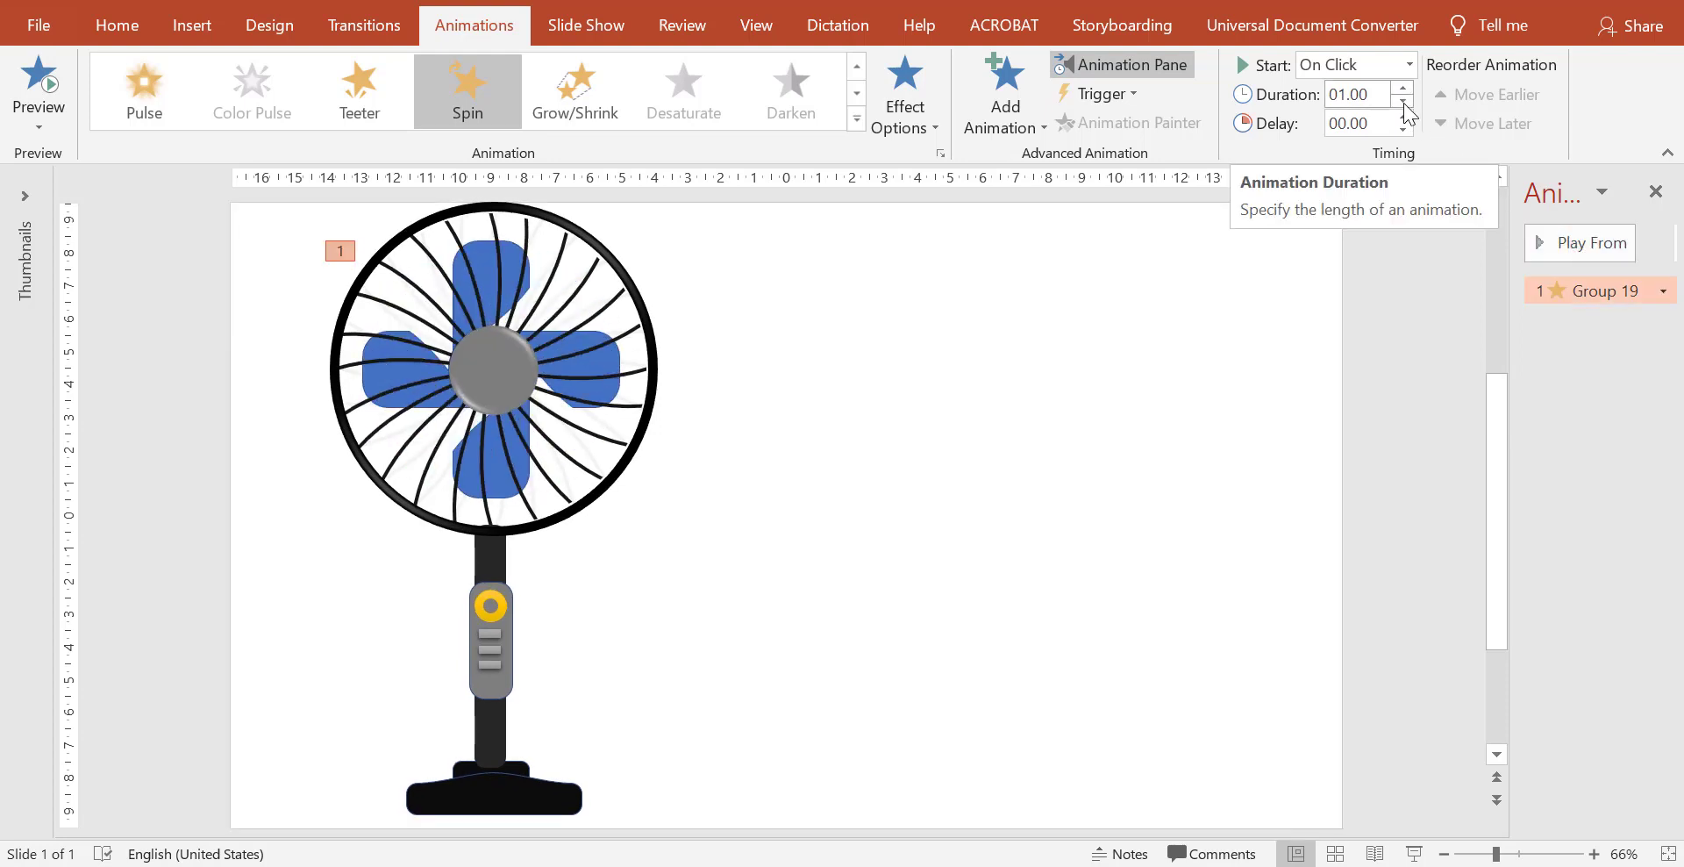
pyautogui.click(1402, 102)
pyautogui.click(1401, 101)
pyautogui.click(1402, 102)
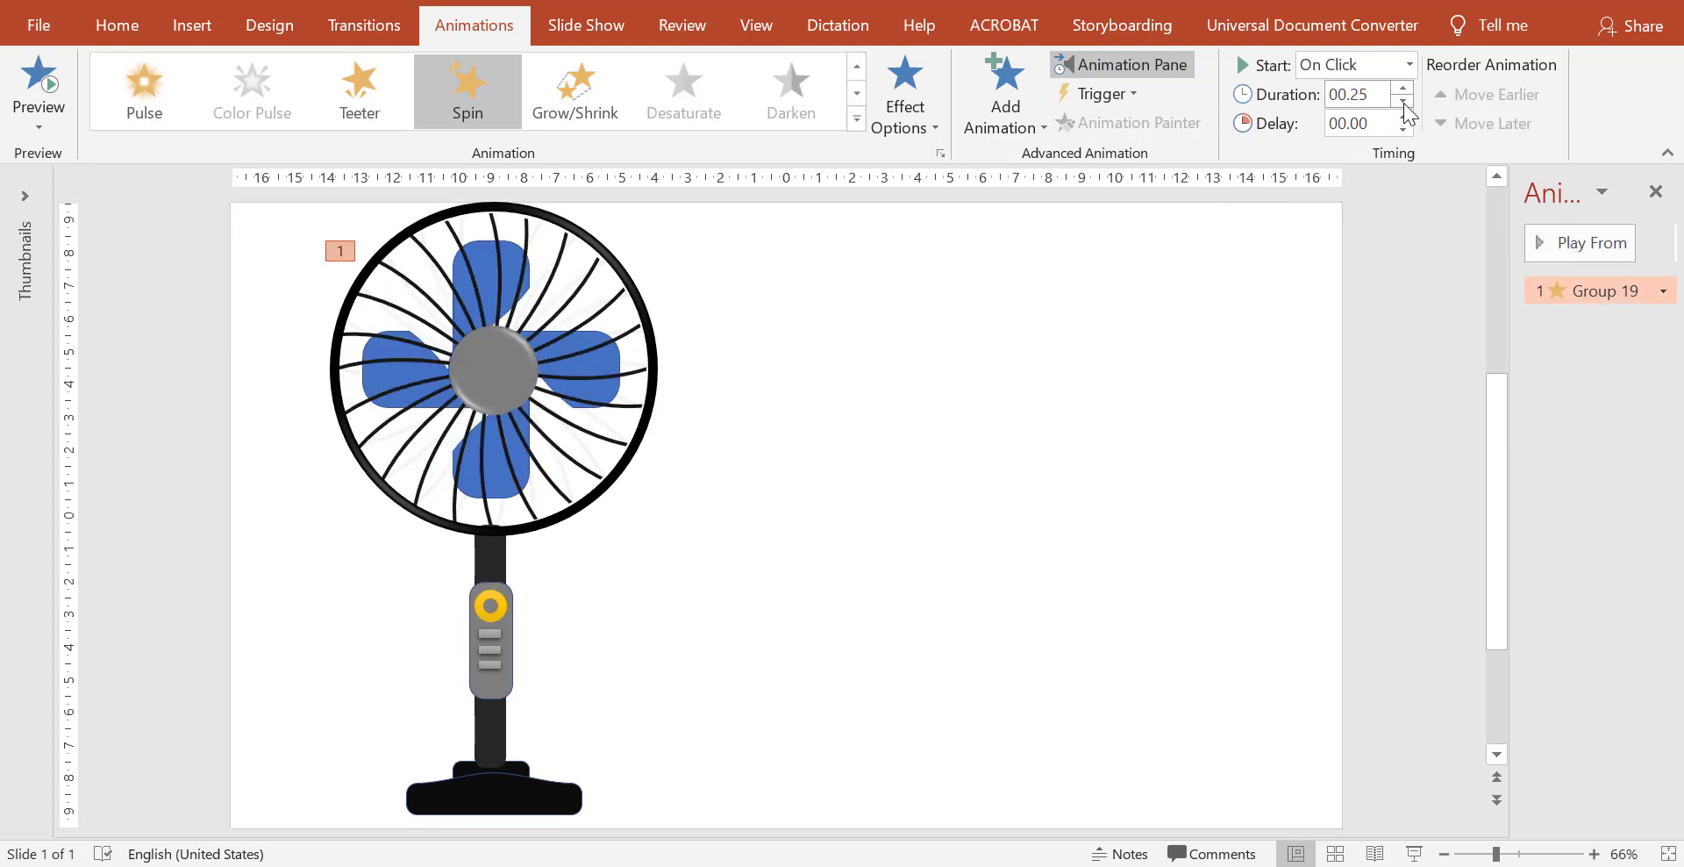
pyautogui.click(1569, 242)
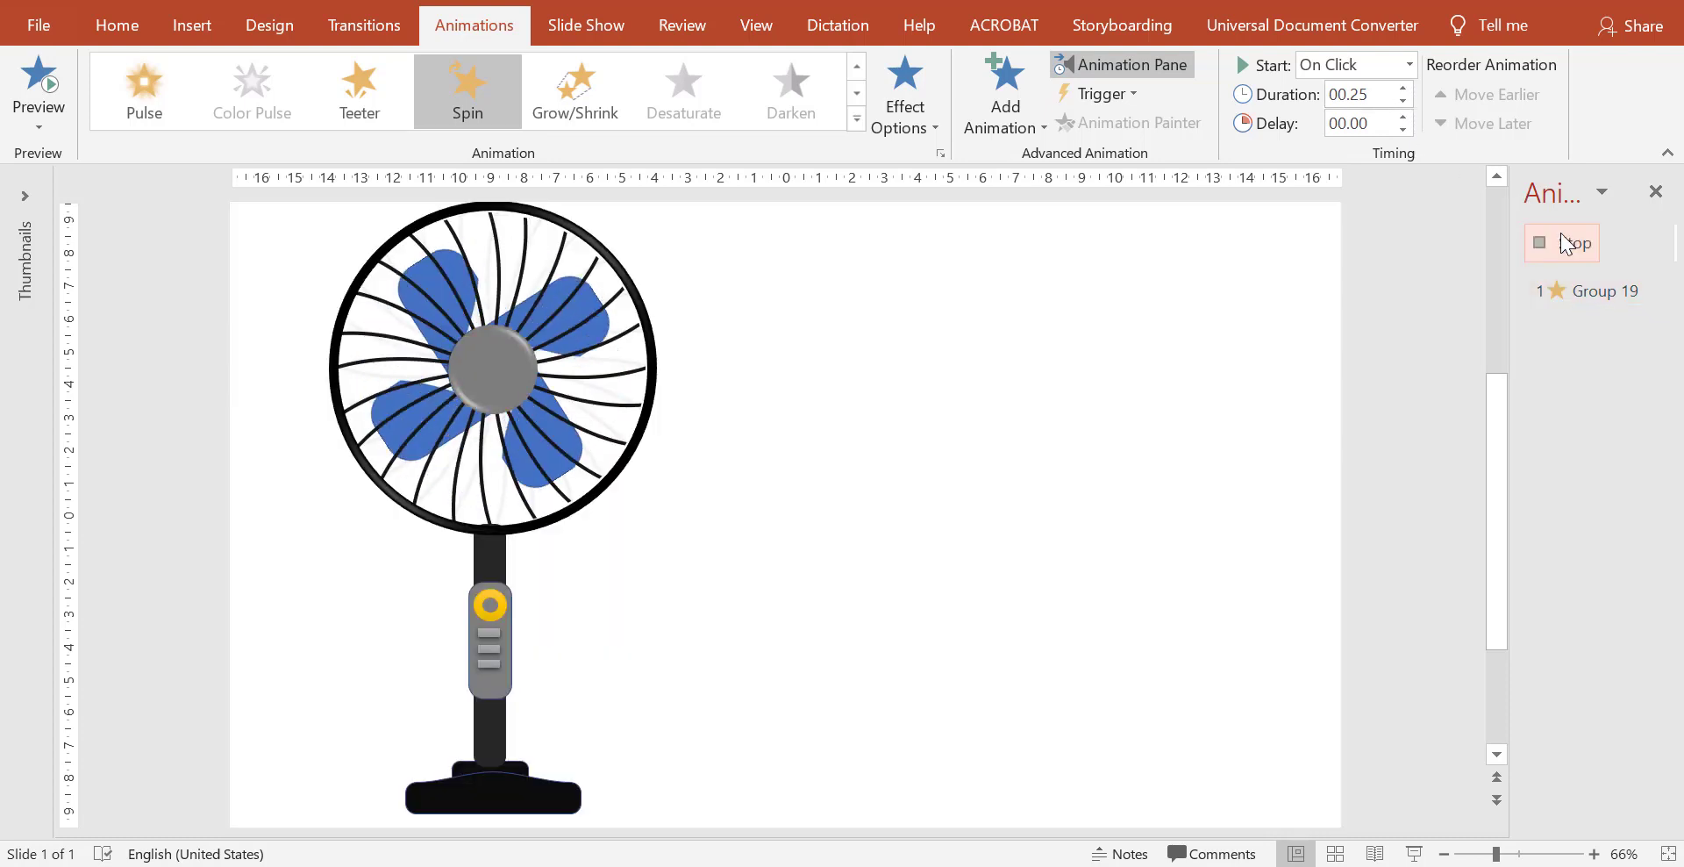
pyautogui.click(1567, 244)
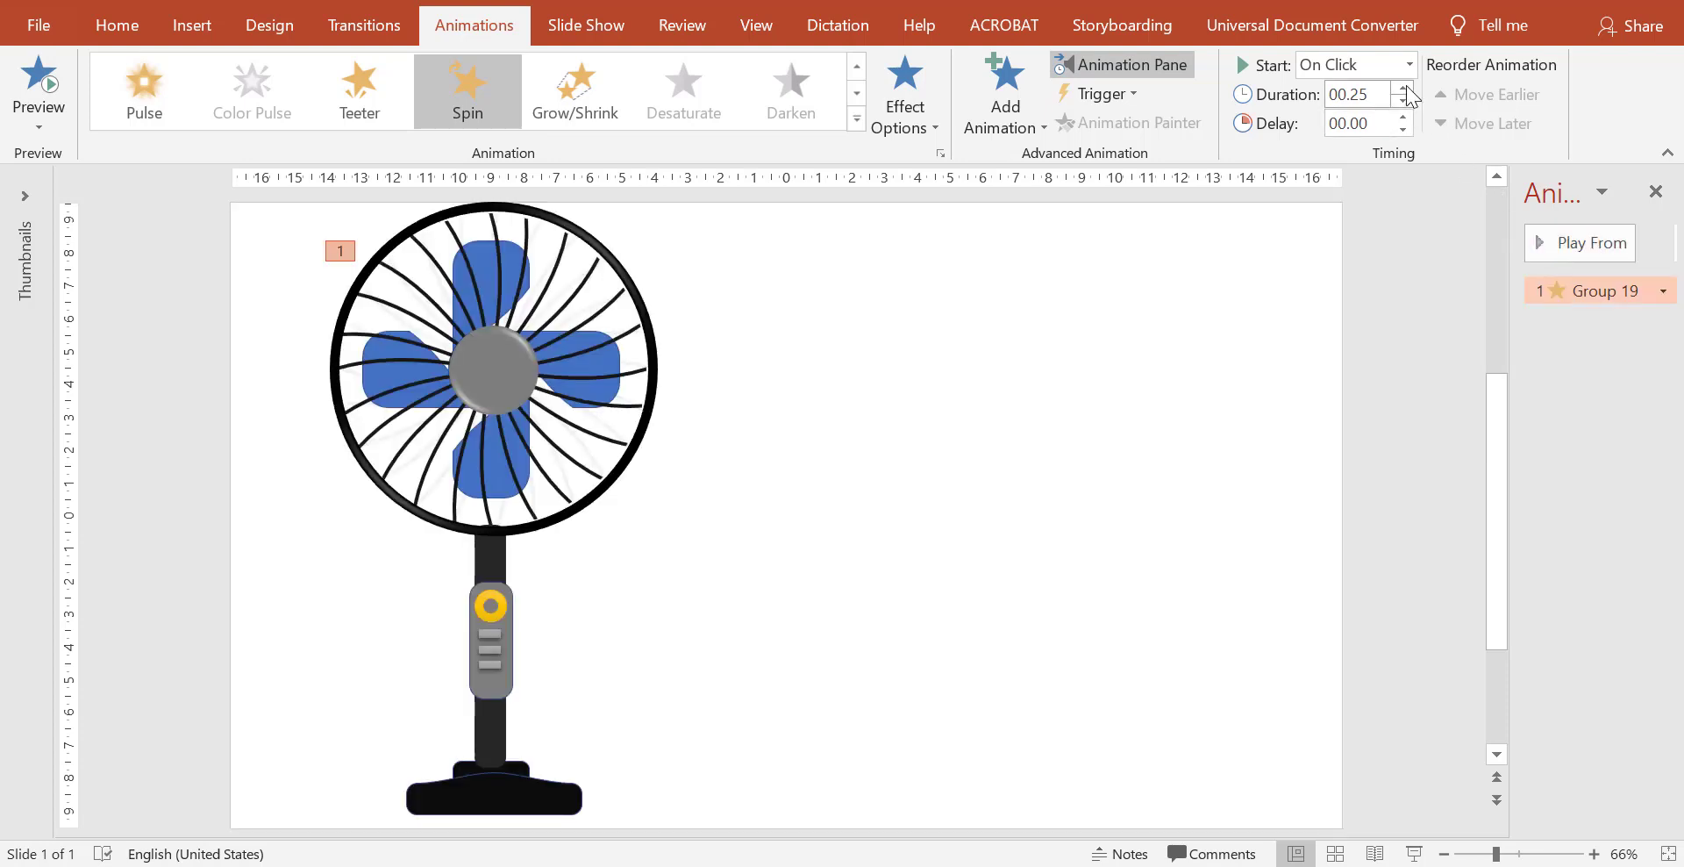
# Step: Lengthen the spin duration to 02.25 seconds and preview the final spin
pyautogui.click(1404, 88)
pyautogui.click(1567, 246)
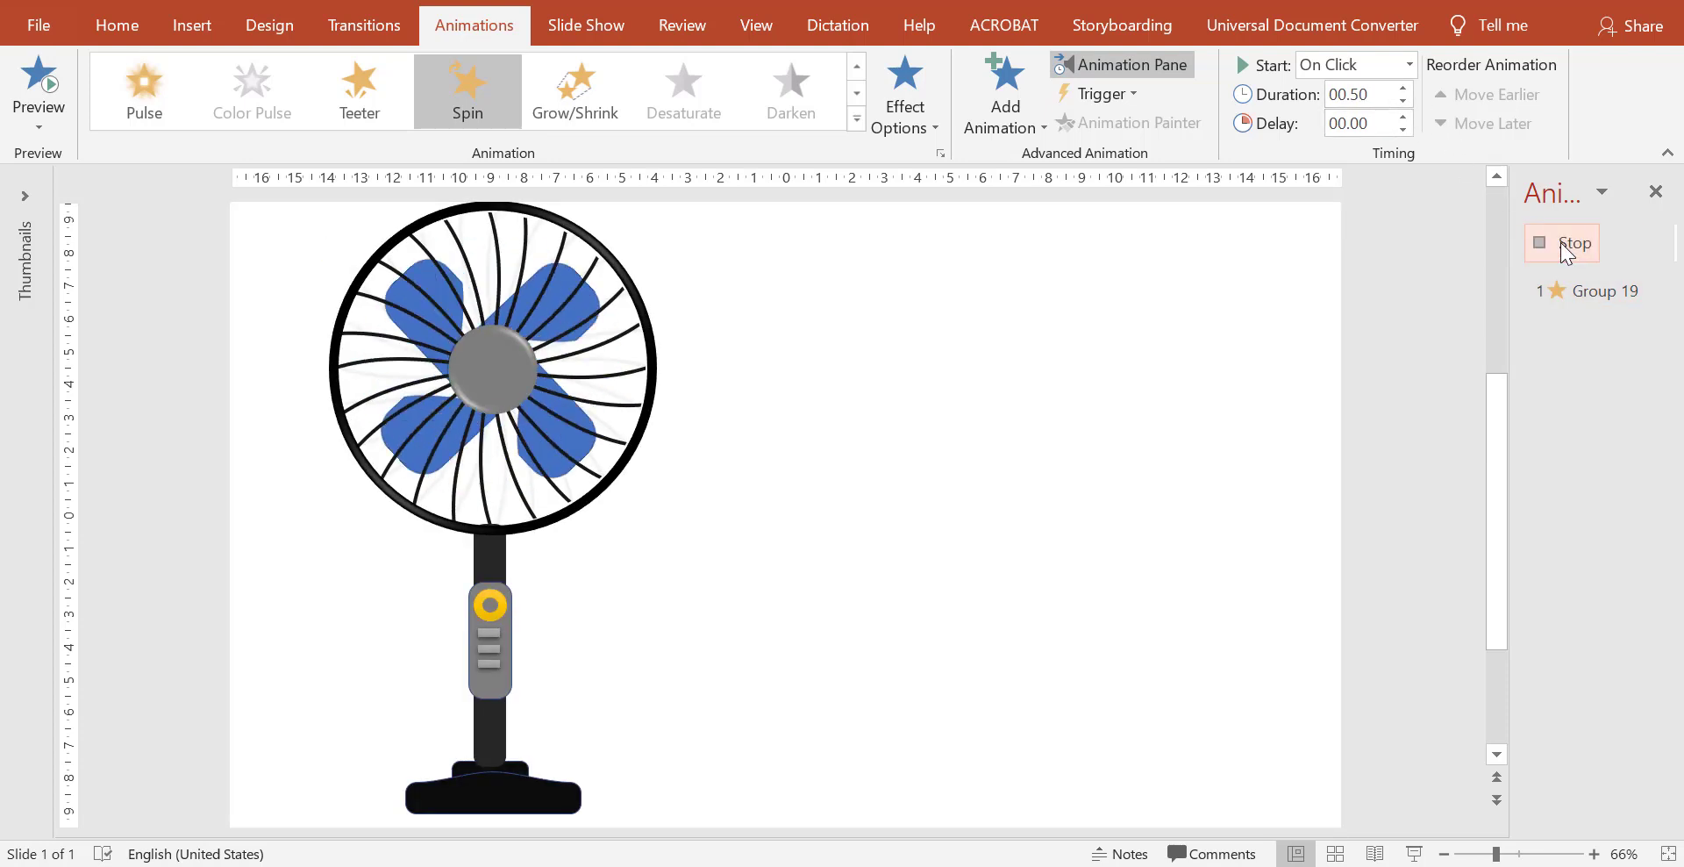
pyautogui.click(1404, 88)
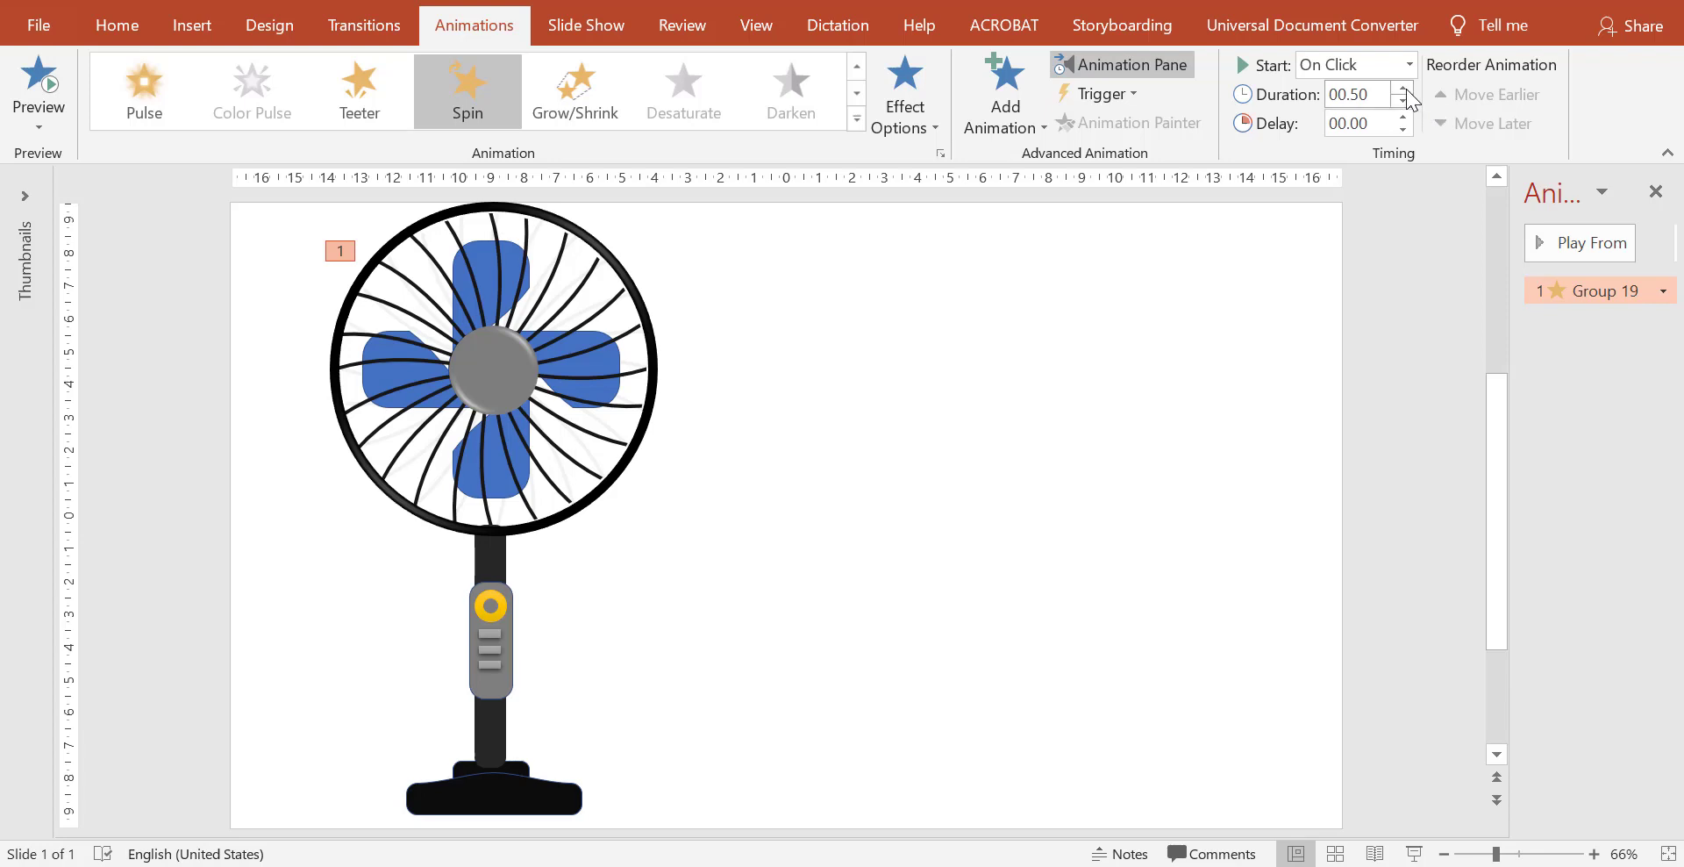
pyautogui.click(1405, 88)
pyautogui.click(1404, 87)
pyautogui.click(1568, 244)
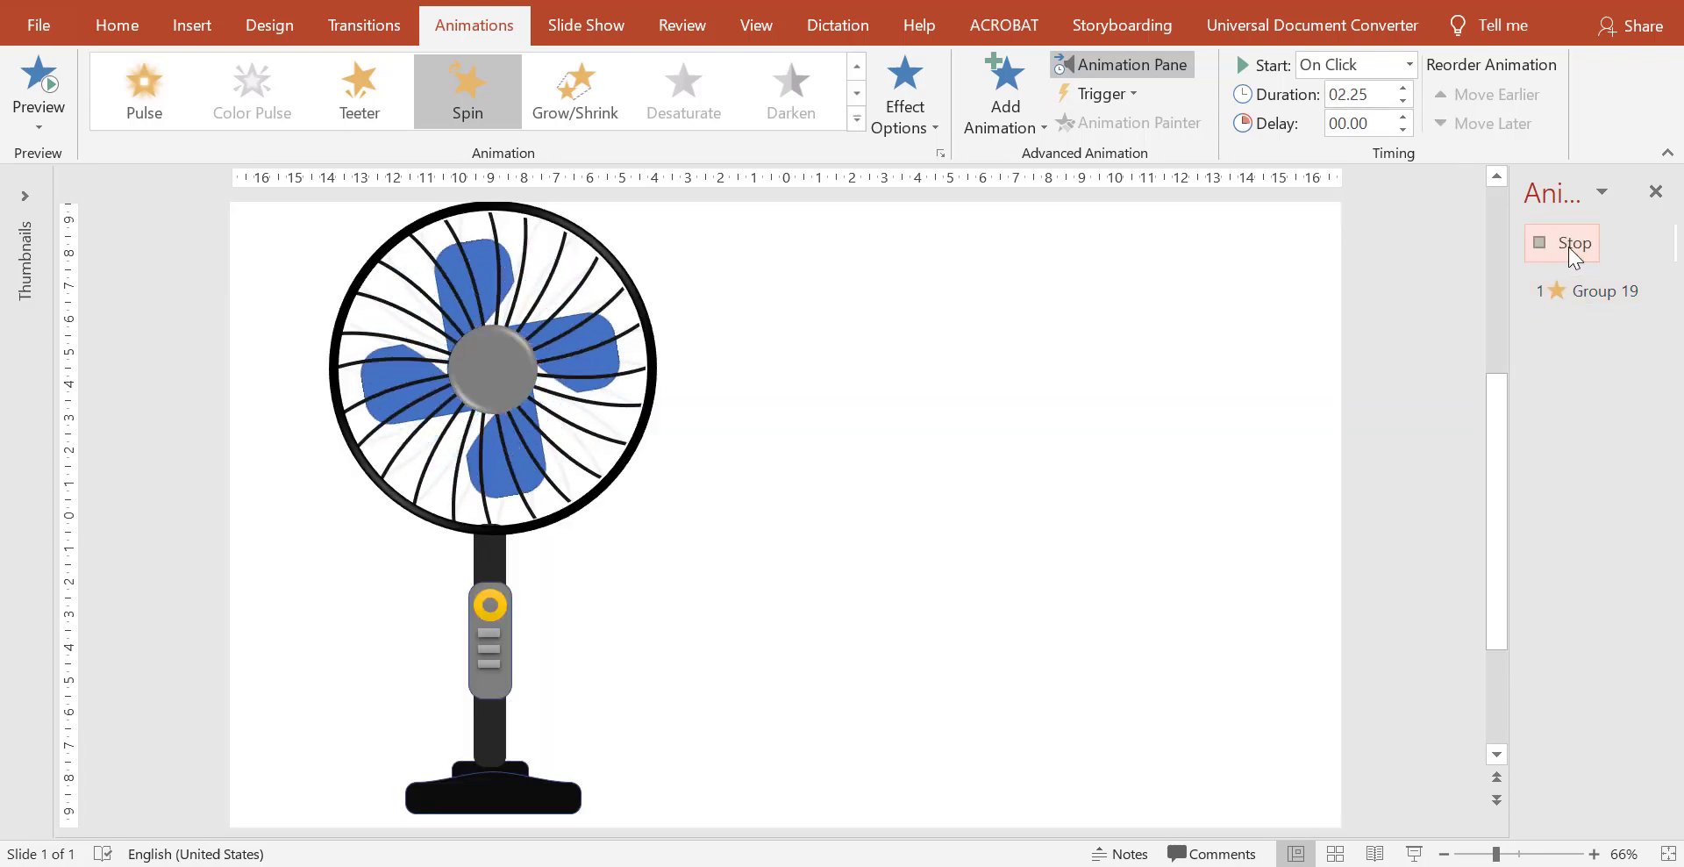